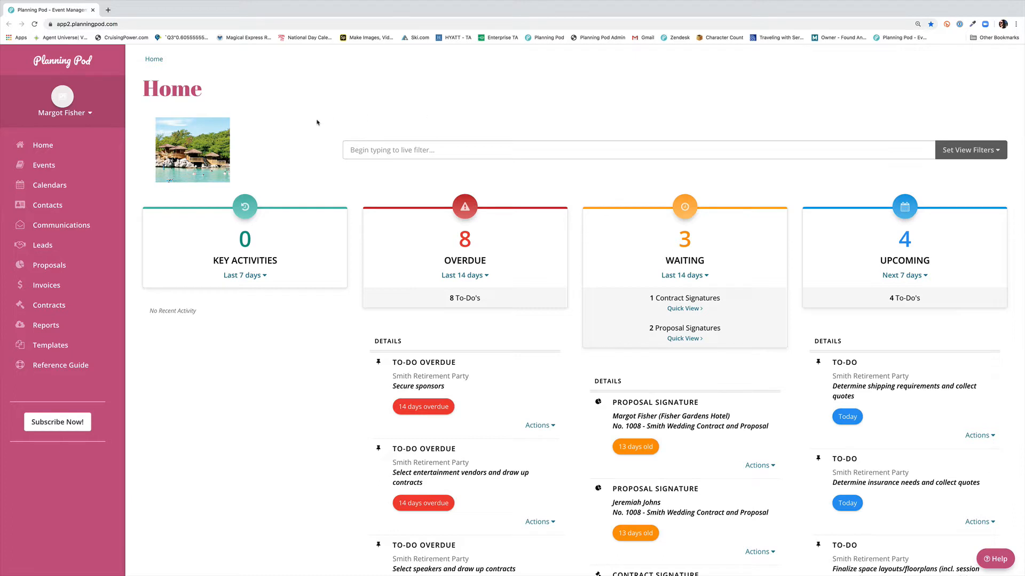
Step: Open the Banquet Event Order (BEO) setup from the account settings
click(70, 114)
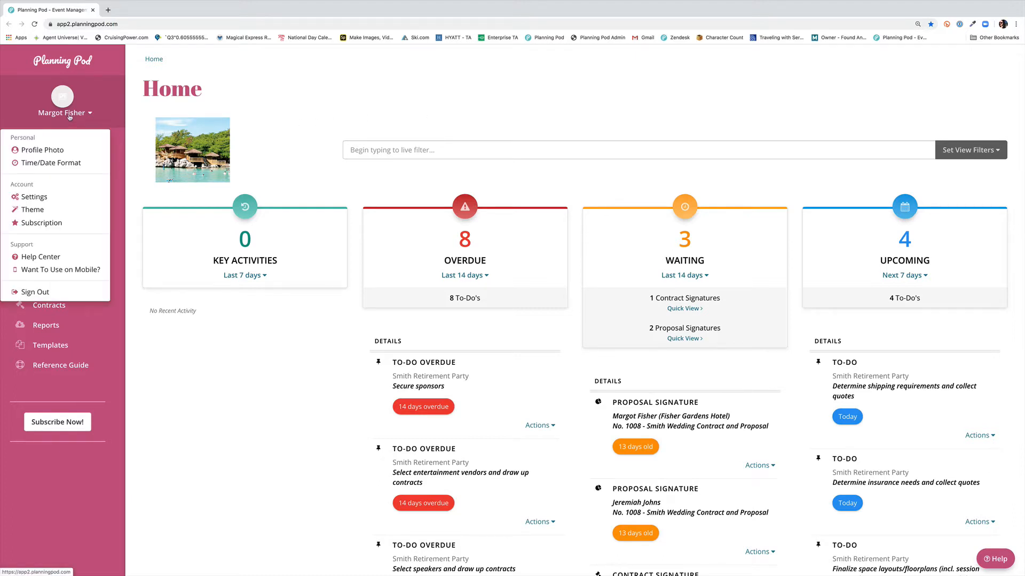
click(34, 197)
scroll(382, 196, down, 2)
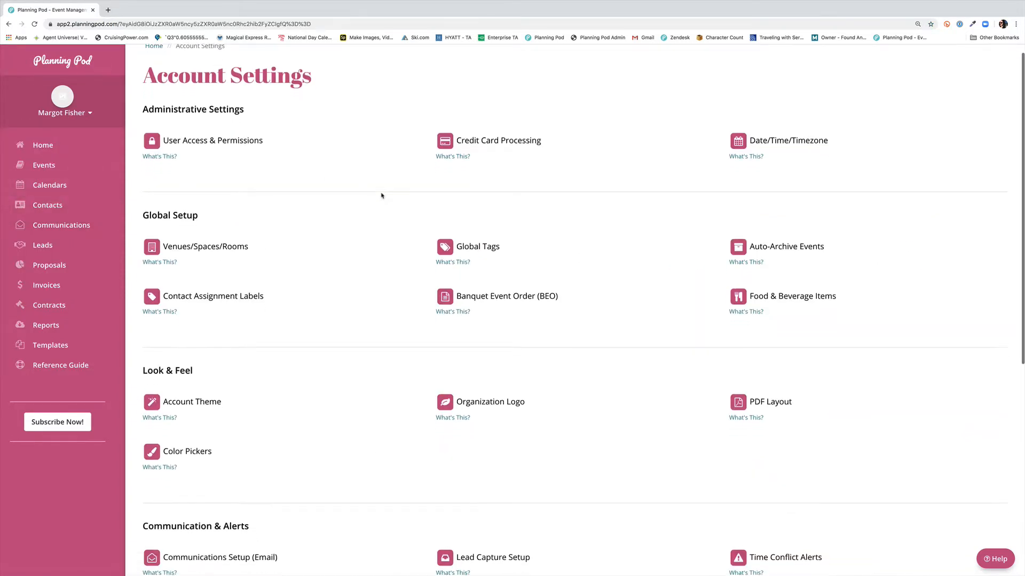
scroll(382, 195, down, 2)
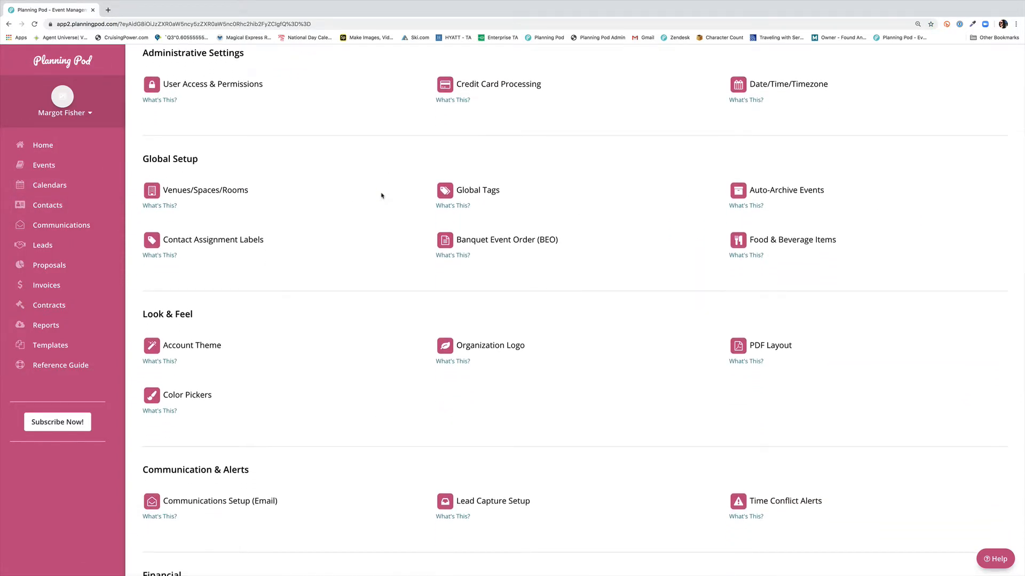
scroll(382, 196, down, 1)
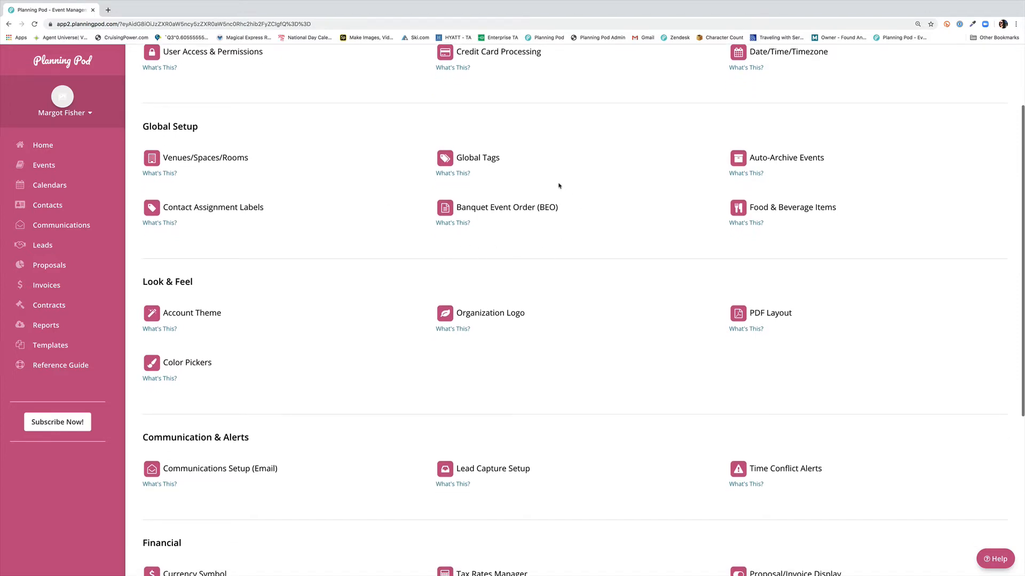
click(497, 212)
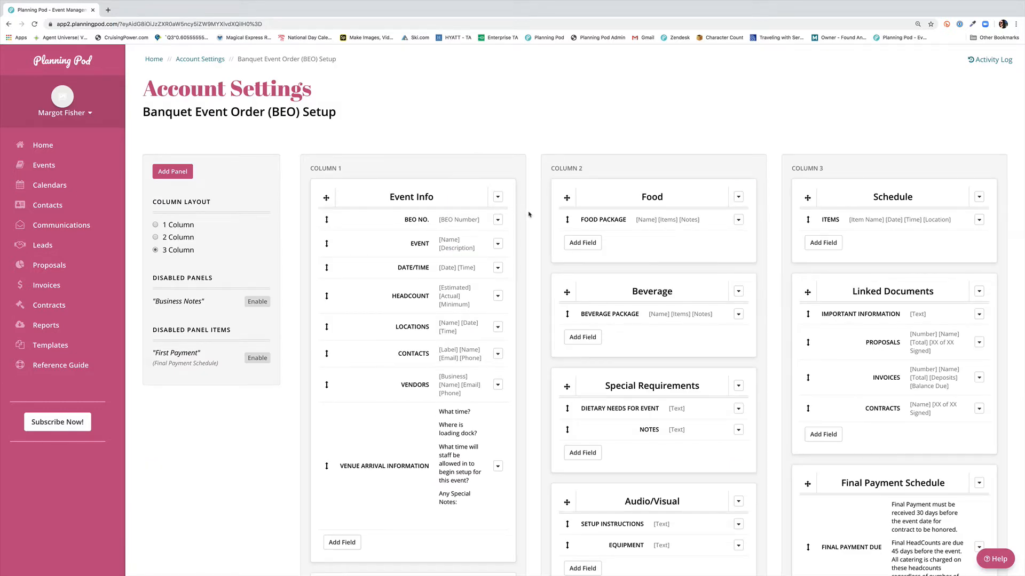
Step: Switch the BEO column layout to 2 columns
click(156, 238)
scroll(495, 293, down, 3)
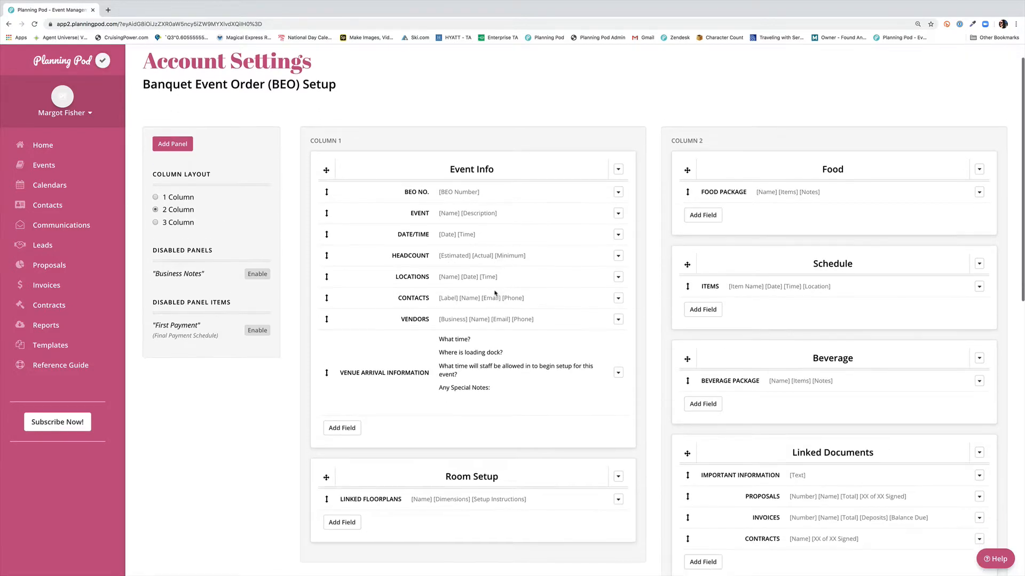
scroll(494, 293, down, 1)
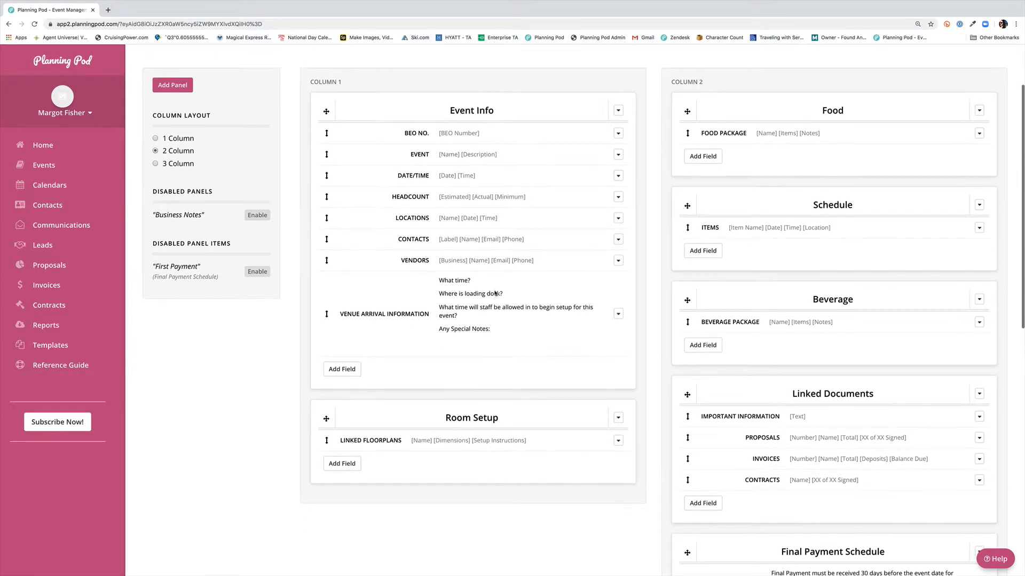
scroll(495, 290, down, 1)
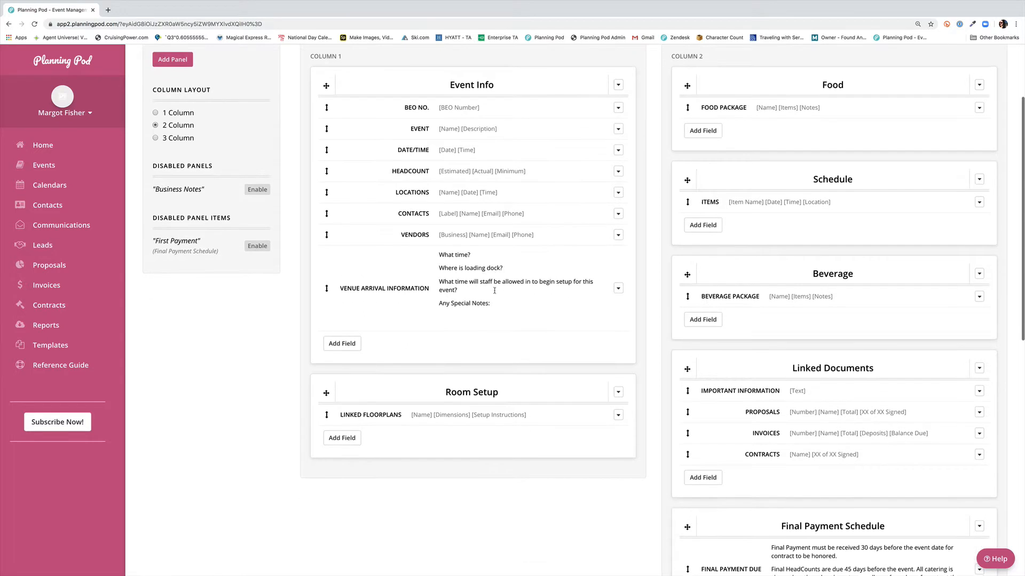
scroll(495, 290, up, 3)
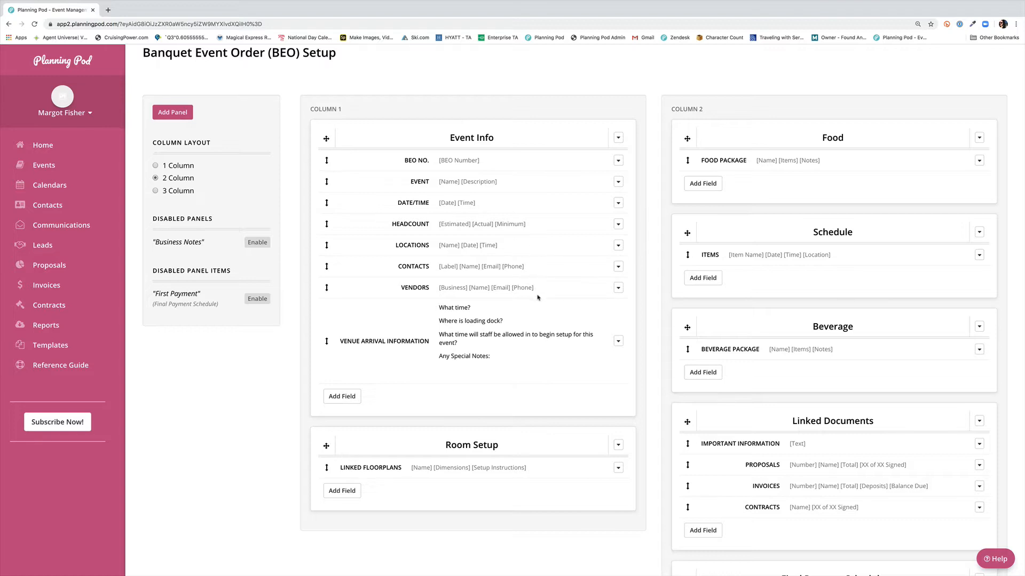
Step: Remove the 'What time?' line from the Venue Arrival Information field's default text and save
click(618, 341)
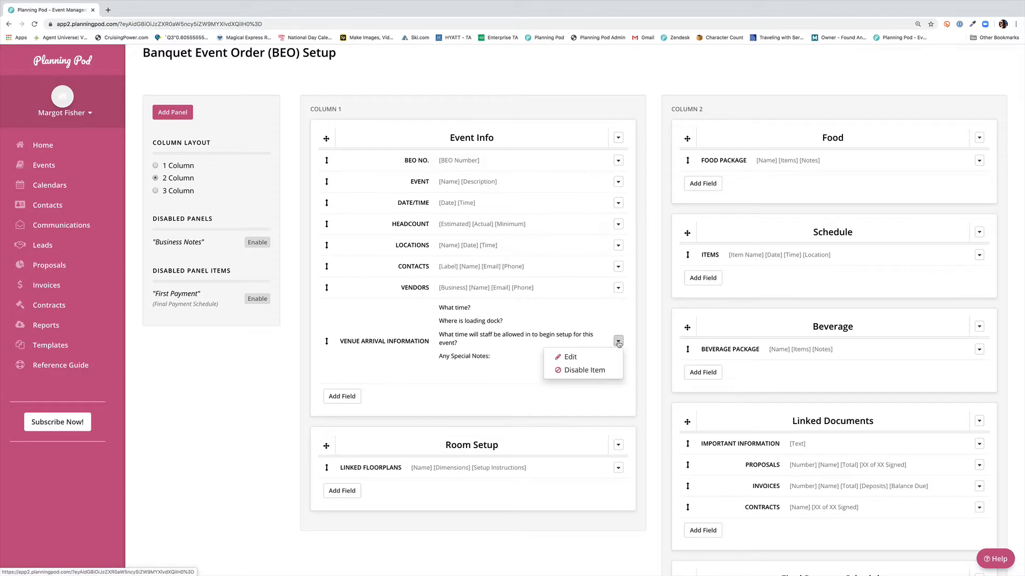
click(588, 362)
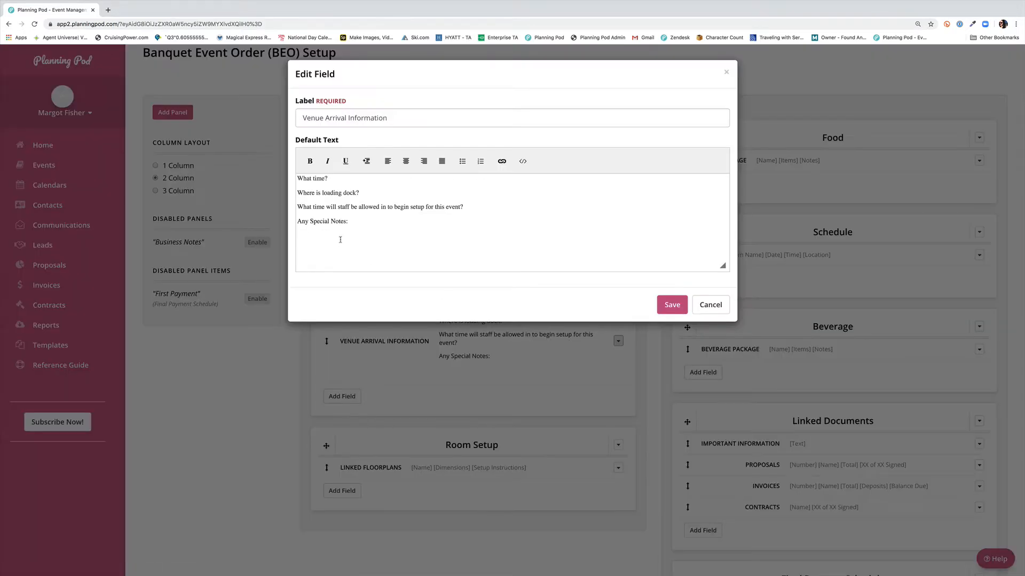
click(362, 225)
triple_click(333, 177)
key(BackSpace)
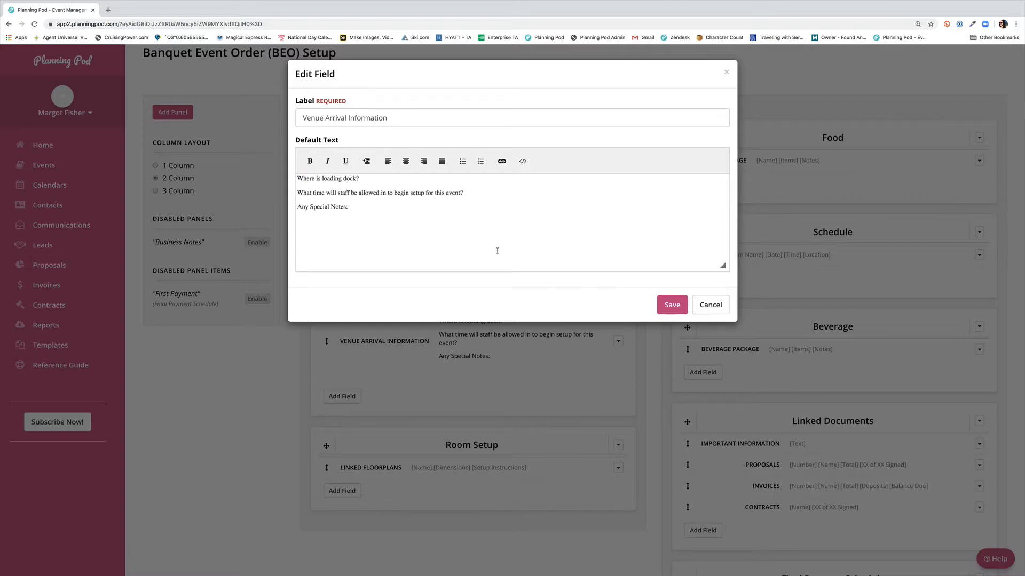
click(674, 305)
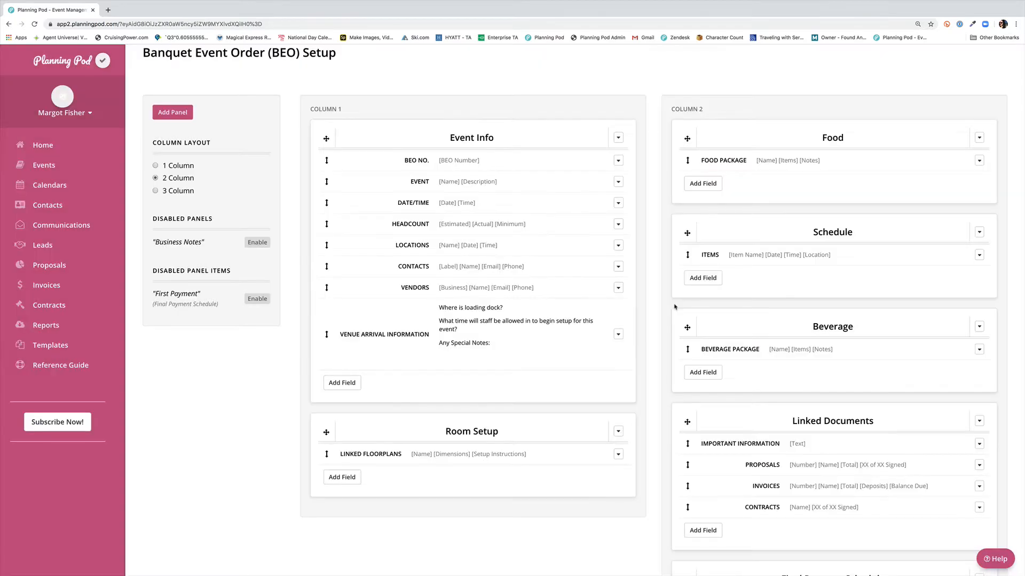
Step: Move the Linked Documents panel into column 1 below Room Setup
scroll(536, 431, down, 1)
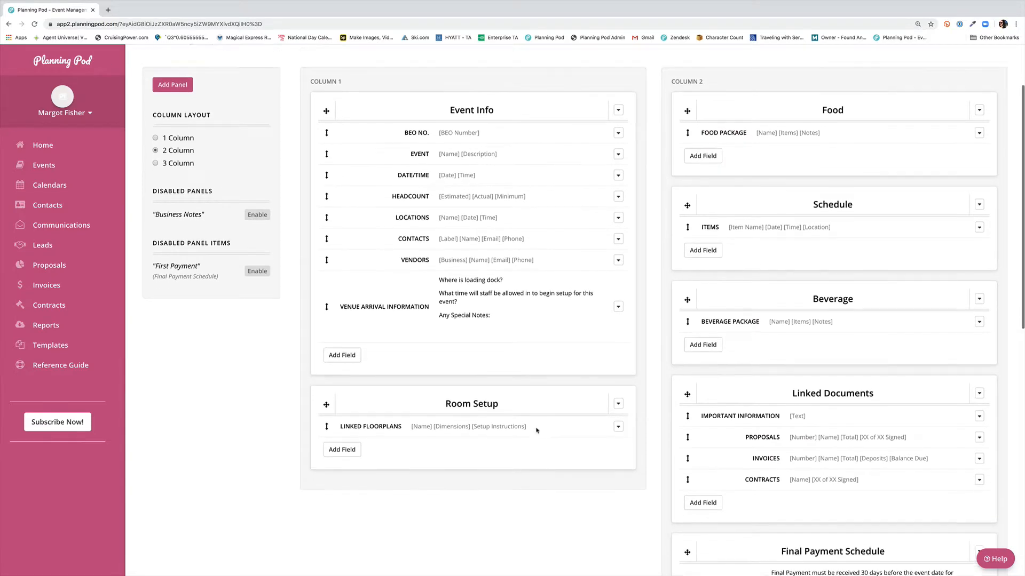
scroll(805, 92, down, 1)
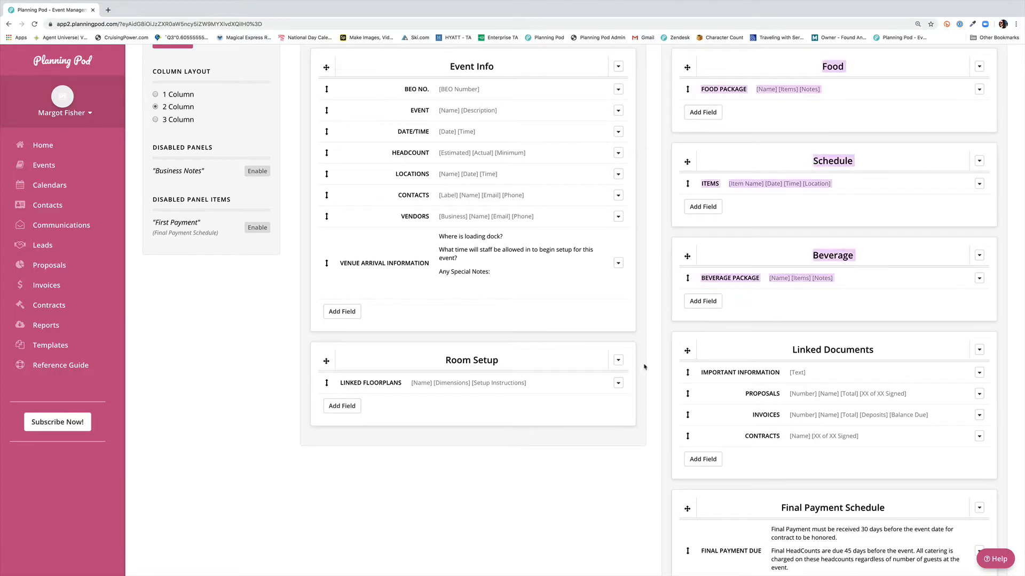
drag(688, 351, 320, 457)
scroll(575, 417, down, 3)
scroll(574, 417, down, 2)
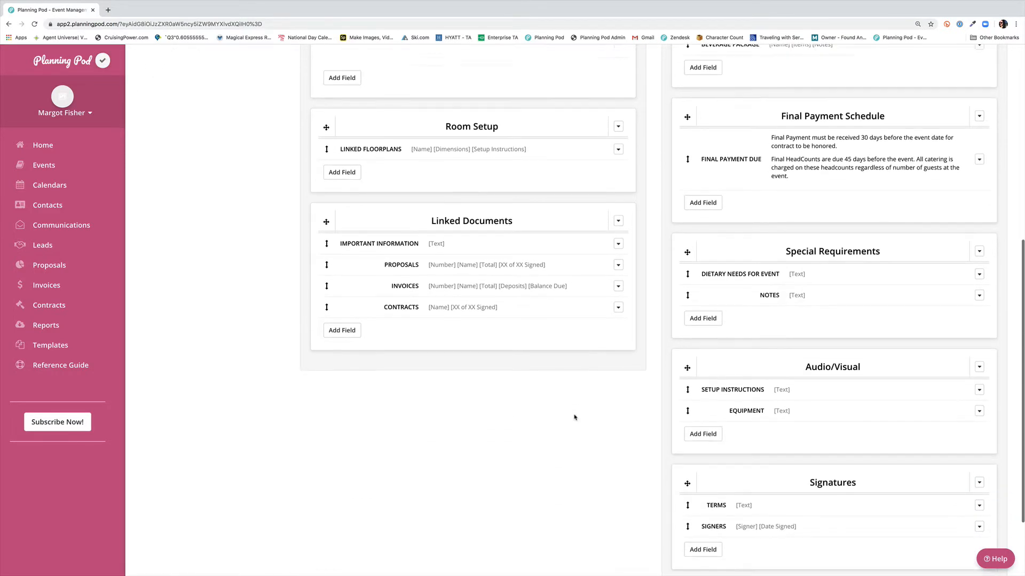
scroll(870, 311, up, 2)
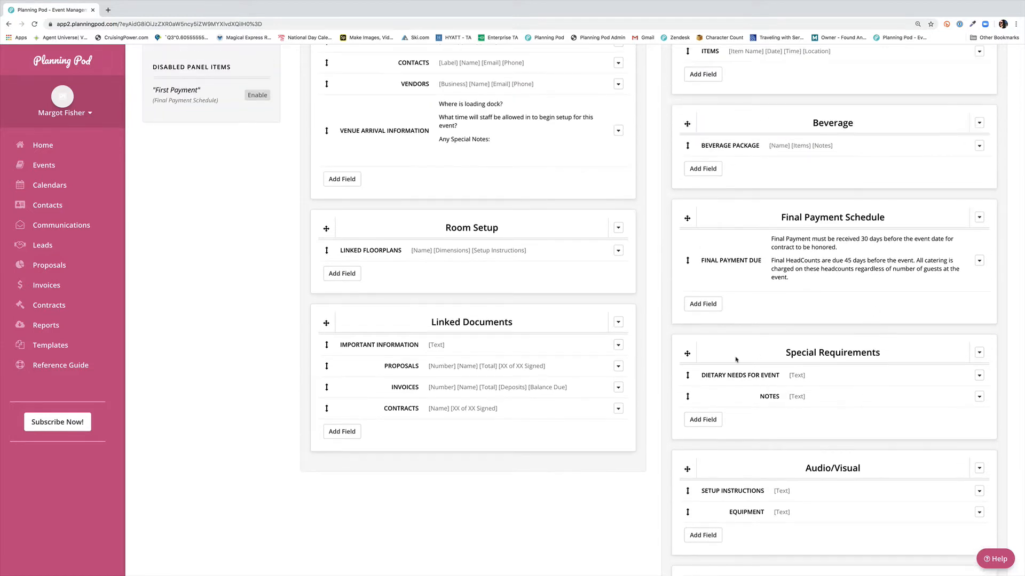
Step: Move Special Requirements above Beverage in column 2, and move the Schedule panel into column 1
drag(734, 359, 538, 311)
click(892, 333)
scroll(892, 333, up, 2)
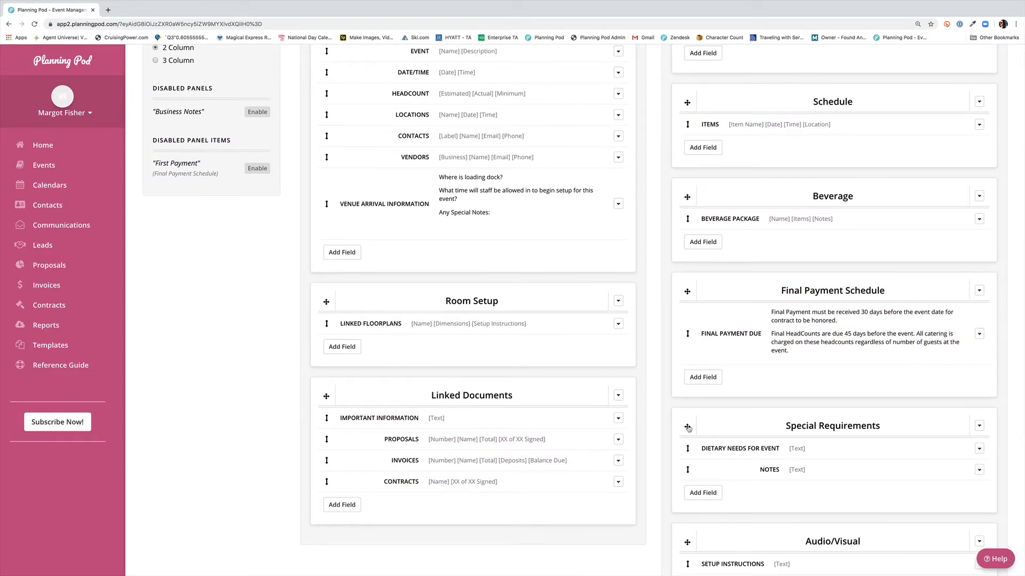
drag(687, 427, 689, 198)
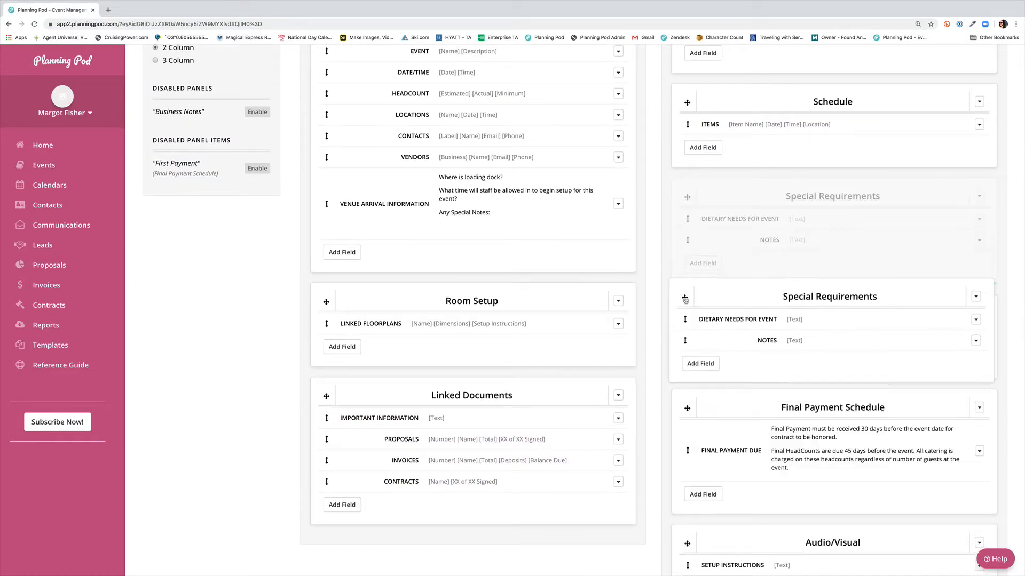
scroll(686, 84, down, 5)
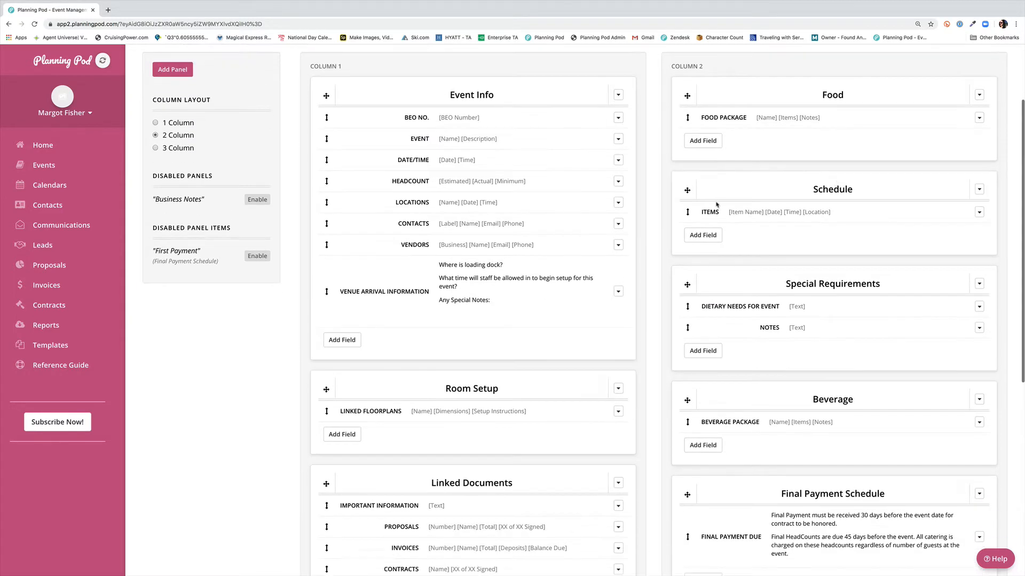
drag(686, 84, 321, 374)
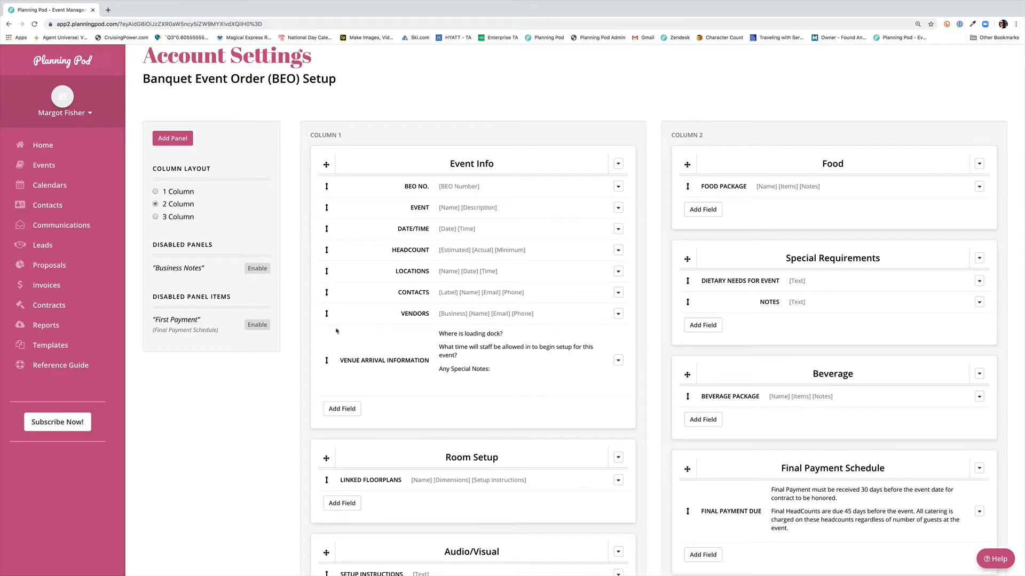
Step: Add a custom panel titled 'Notes from the Client'
click(172, 140)
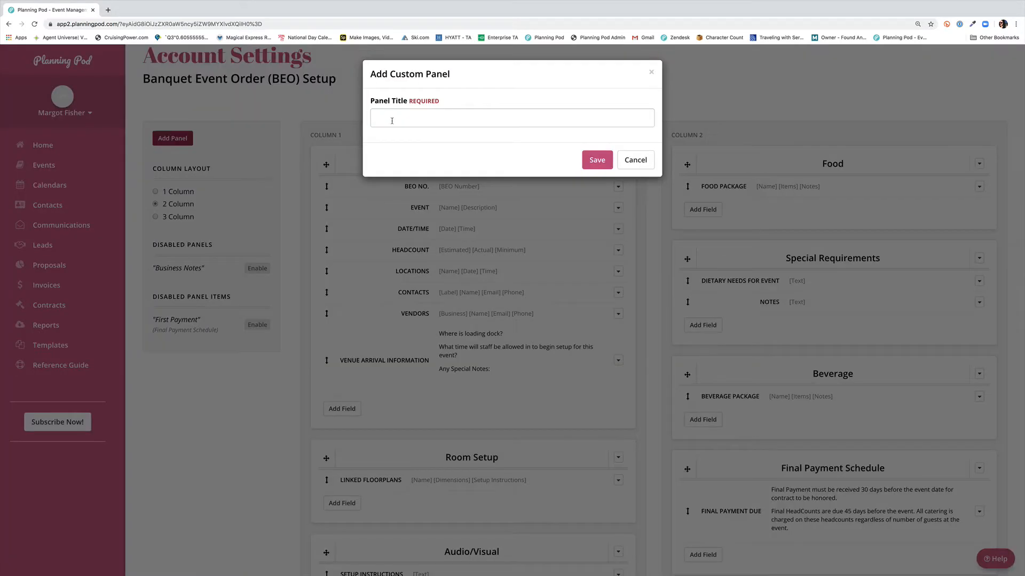
click(391, 121)
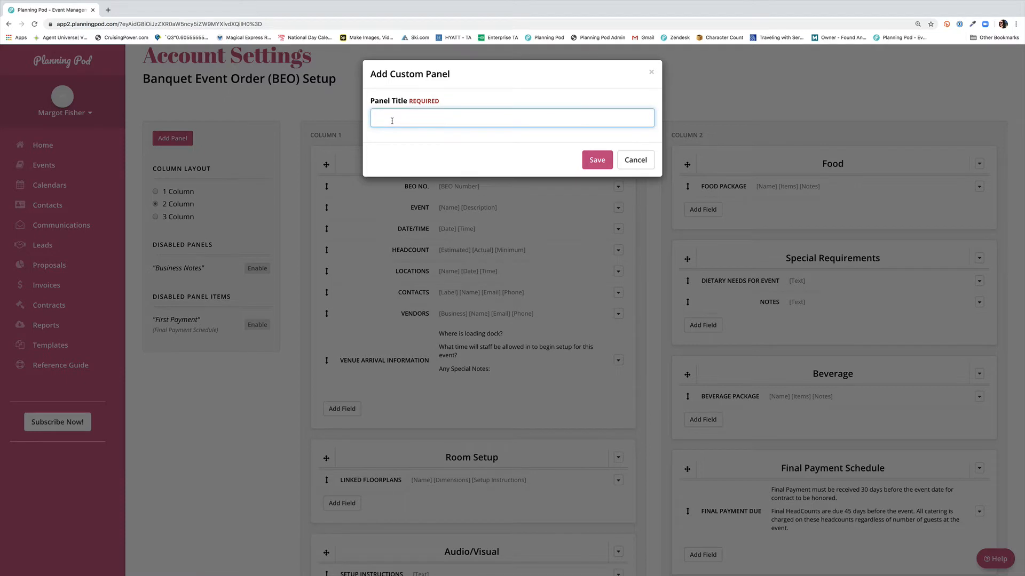
text(Notes from the Client)
click(597, 160)
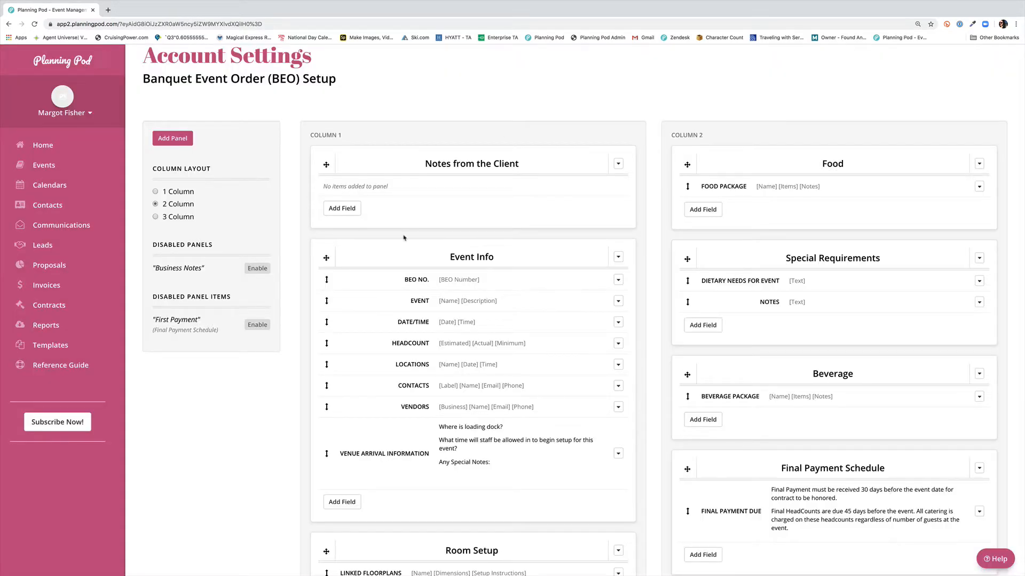
Step: Add a 'Client Requests' field to the Notes from the Client panel
click(342, 208)
click(347, 118)
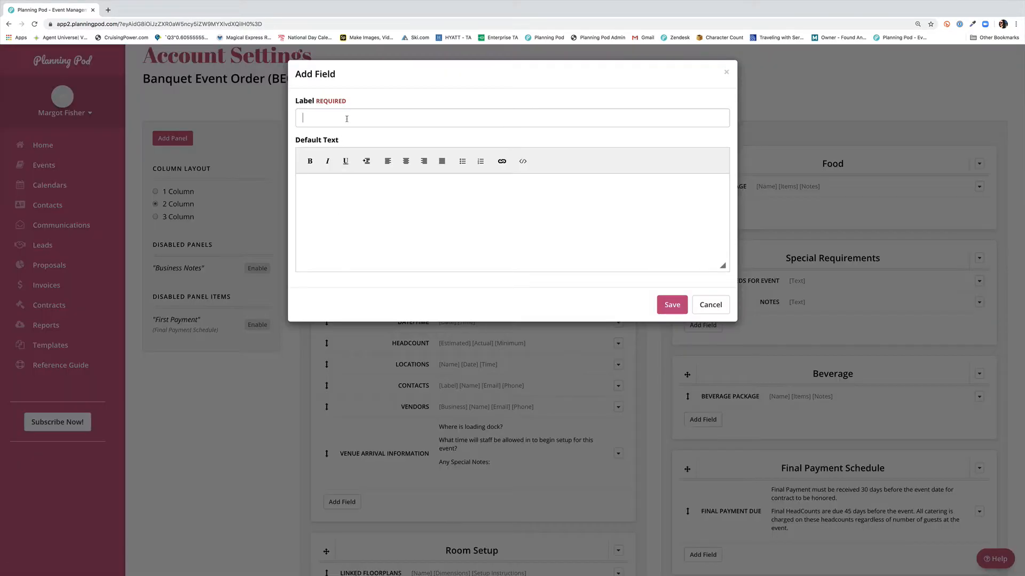
text(Client Requests)
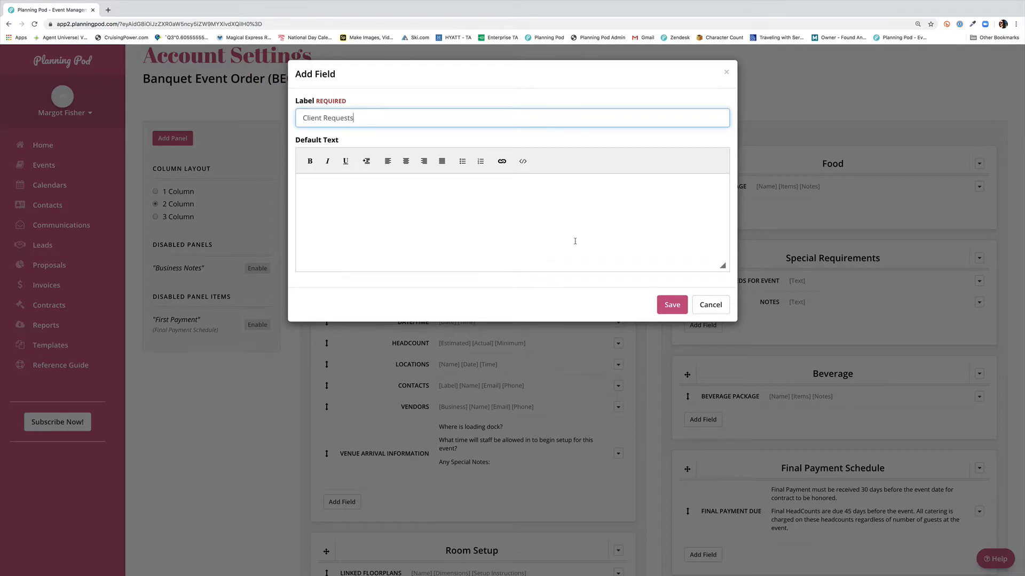
click(672, 305)
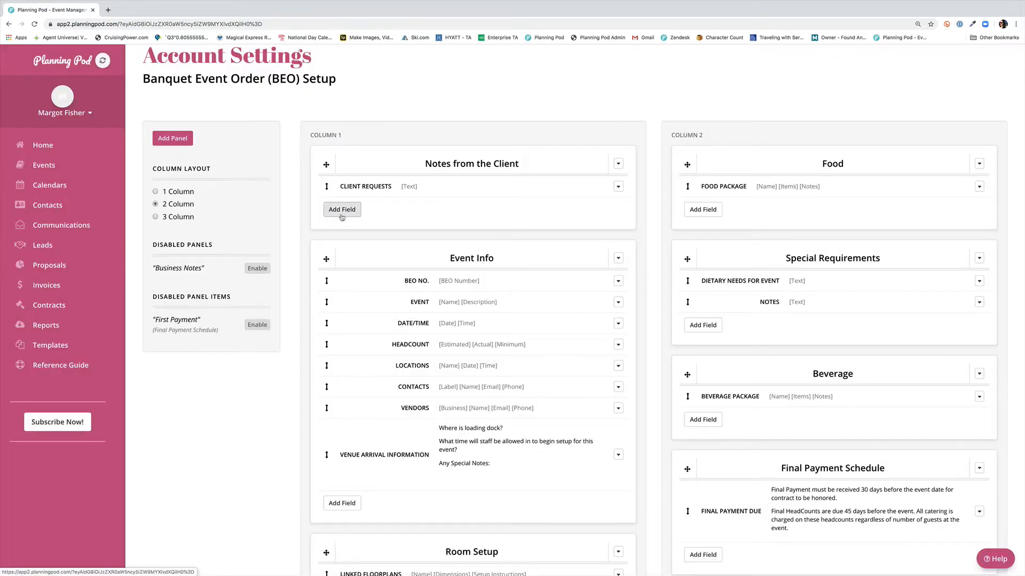
Step: Add a 'Client Confirmation' field to the Notes from the Client panel
click(342, 209)
click(346, 120)
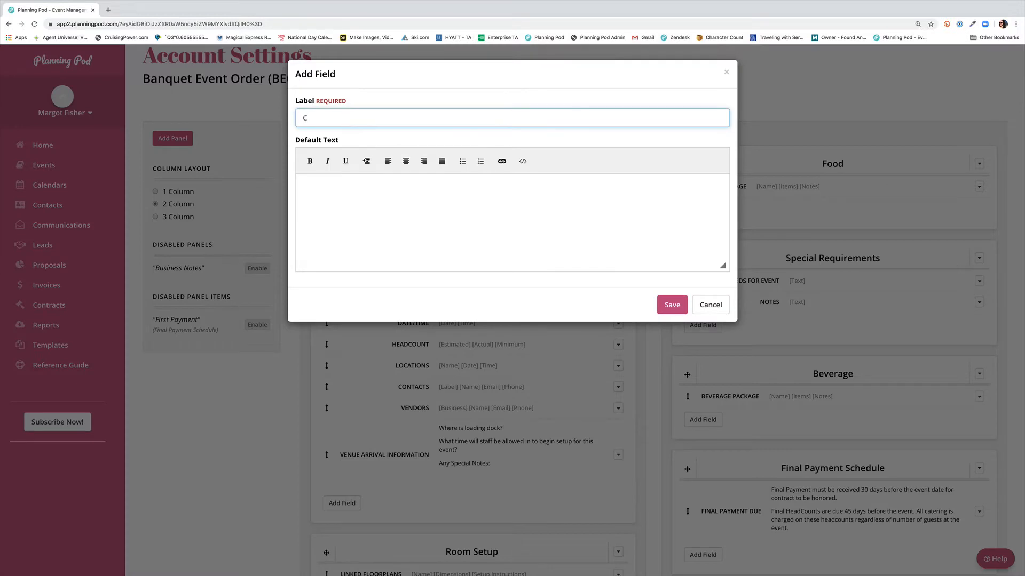
text(Client Confirmation)
click(665, 304)
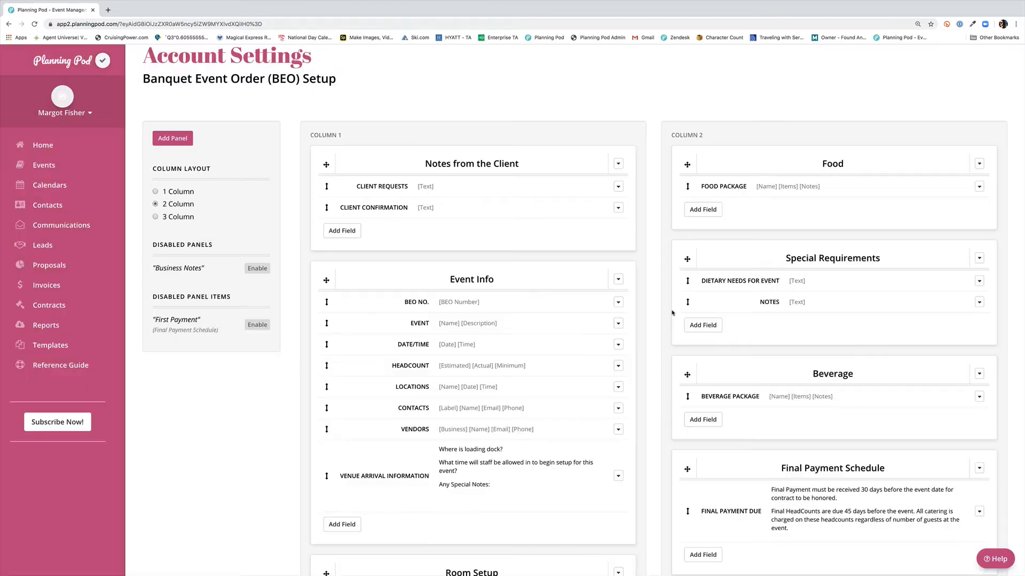
Step: Move the Notes from the Client panel into column 2 below Final Payment Schedule
scroll(457, 192, down, 3)
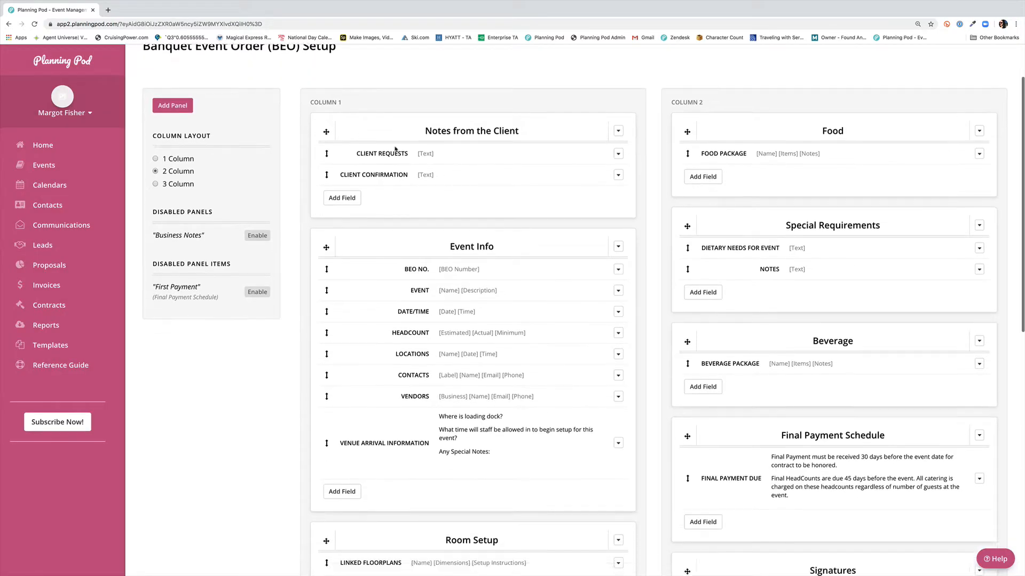
drag(326, 98, 688, 467)
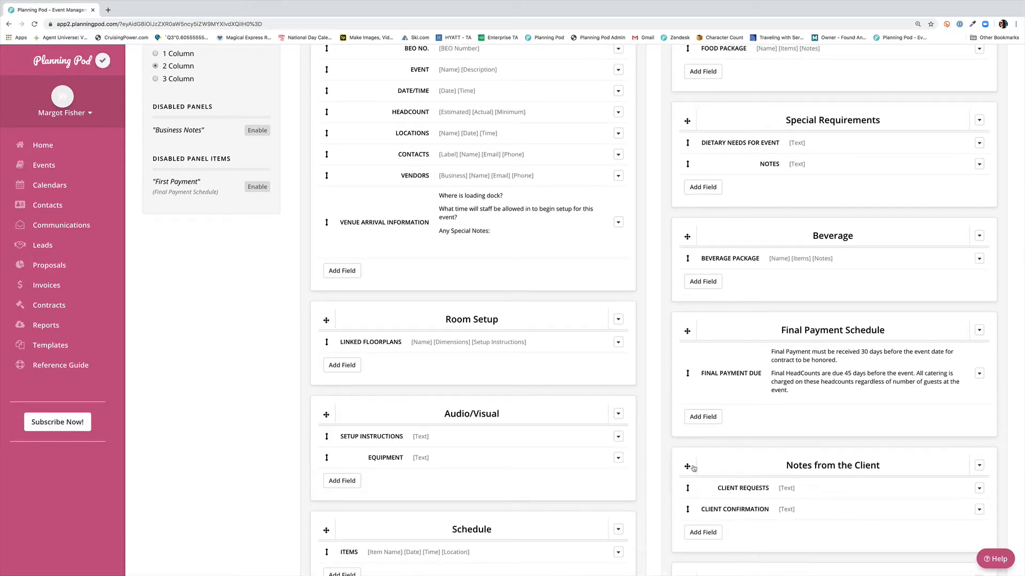
scroll(640, 519, down, 4)
scroll(640, 519, up, 5)
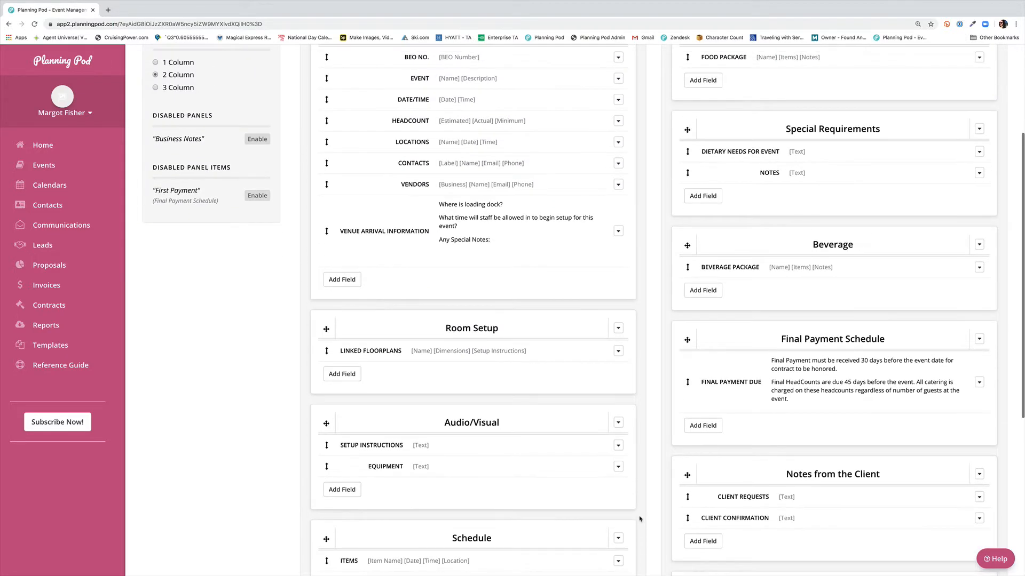
scroll(640, 519, down, 3)
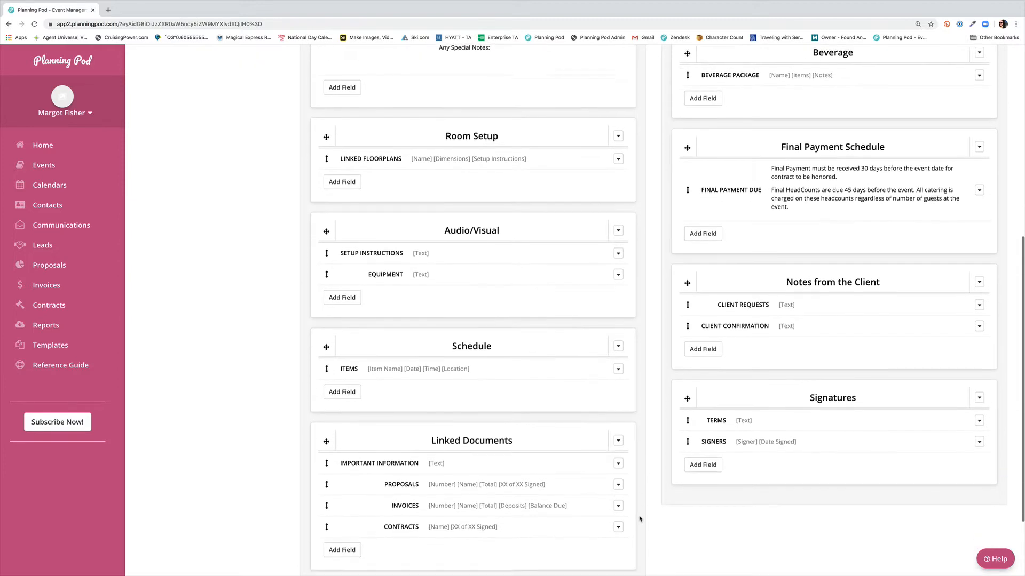
scroll(640, 519, up, 5)
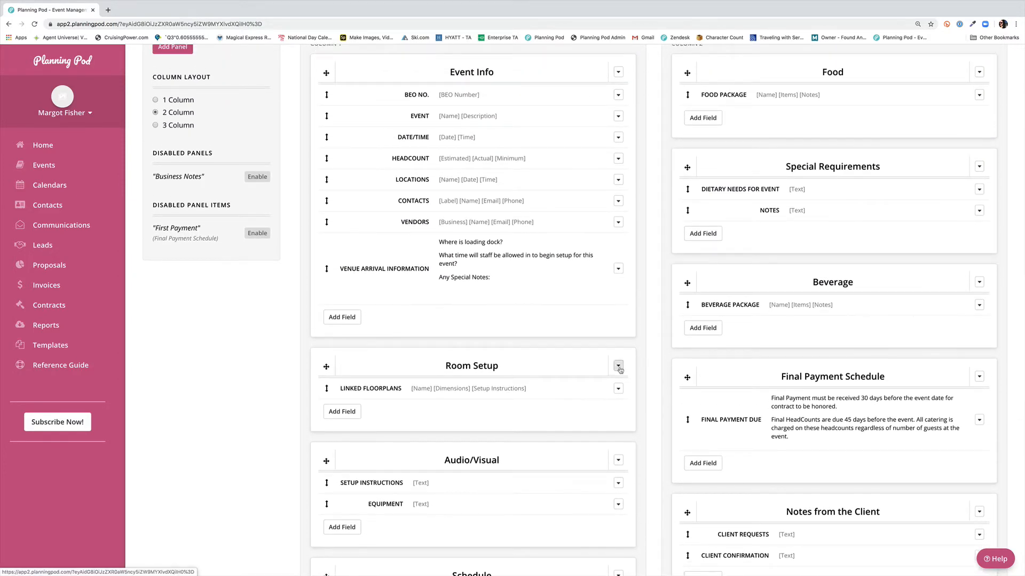
Step: Disable the Audio/Visual panel in the BEO layout
click(618, 460)
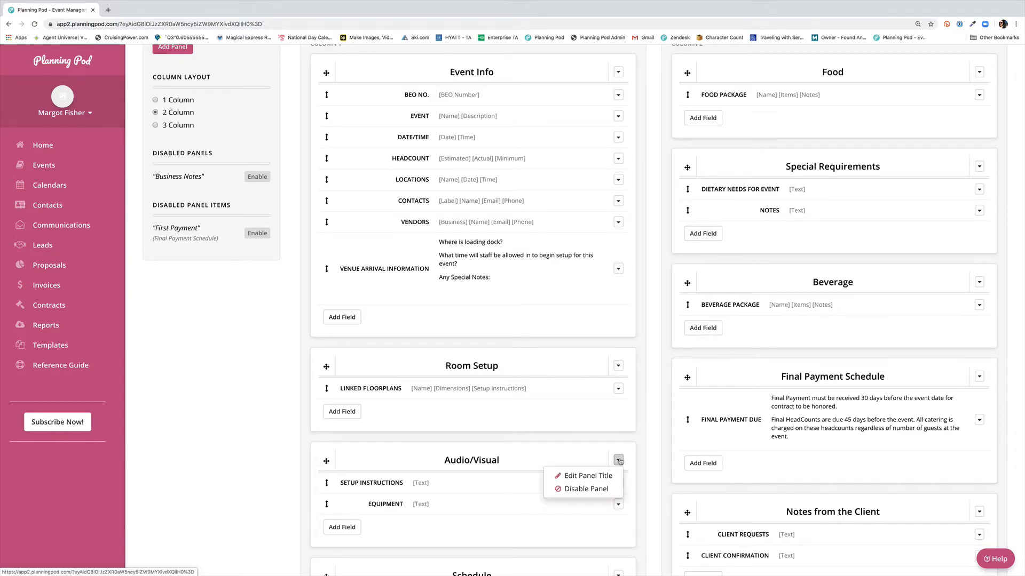
click(597, 490)
click(623, 148)
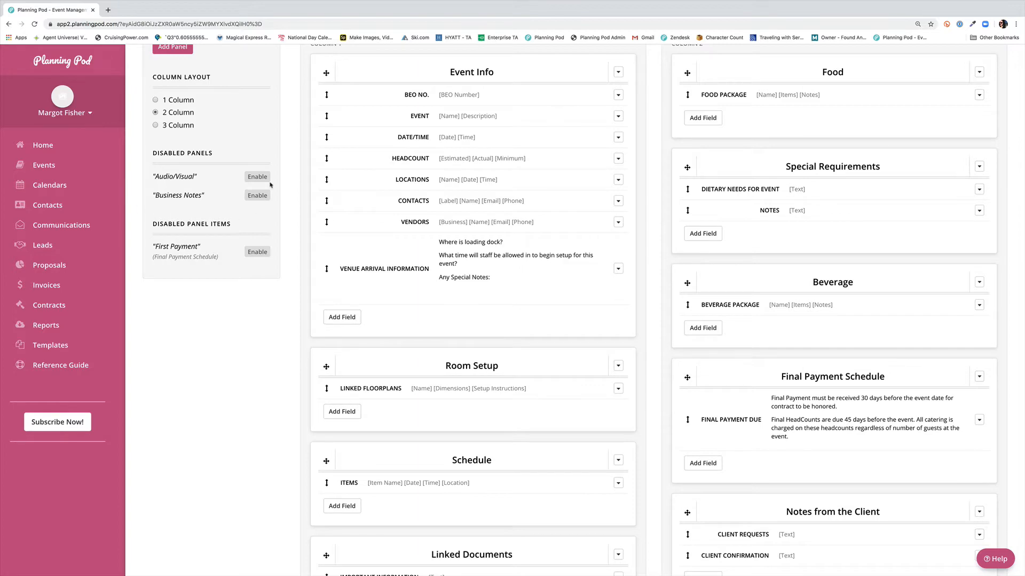
Step: Re-enable the Audio/Visual panel and drag it from the top of column 1 back down below Event Info
click(257, 176)
click(627, 135)
scroll(630, 307, down, 1)
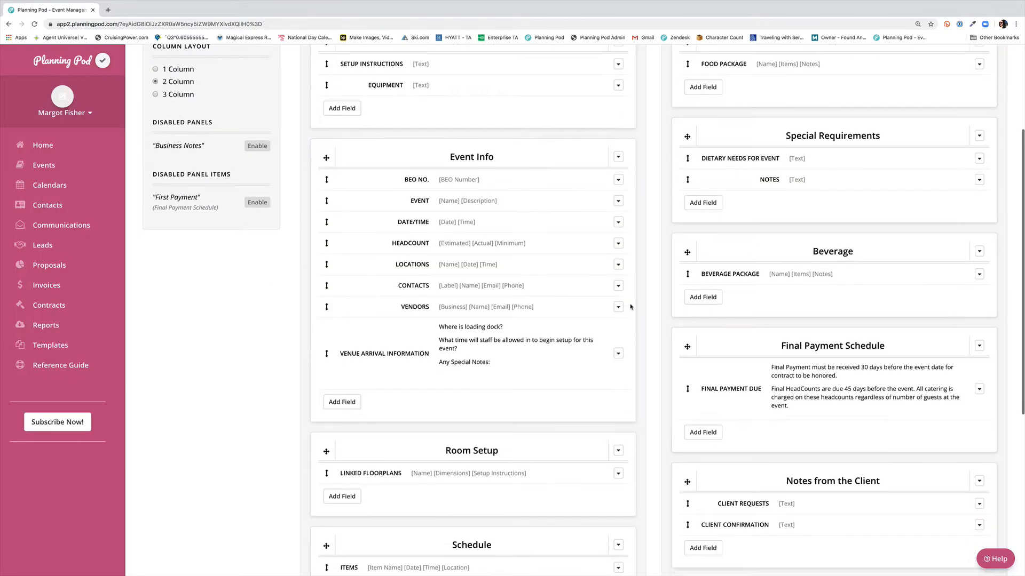
scroll(630, 307, up, 3)
drag(327, 130, 331, 400)
scroll(572, 108, up, 4)
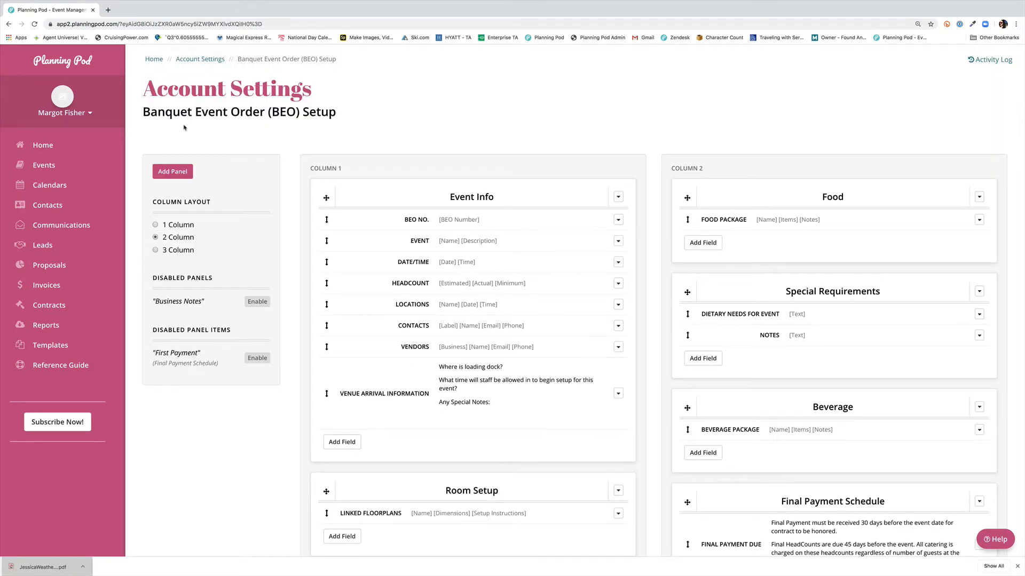
Step: Open the Banquet Event Order of the wedding ceremony & reception event from the events list
click(43, 165)
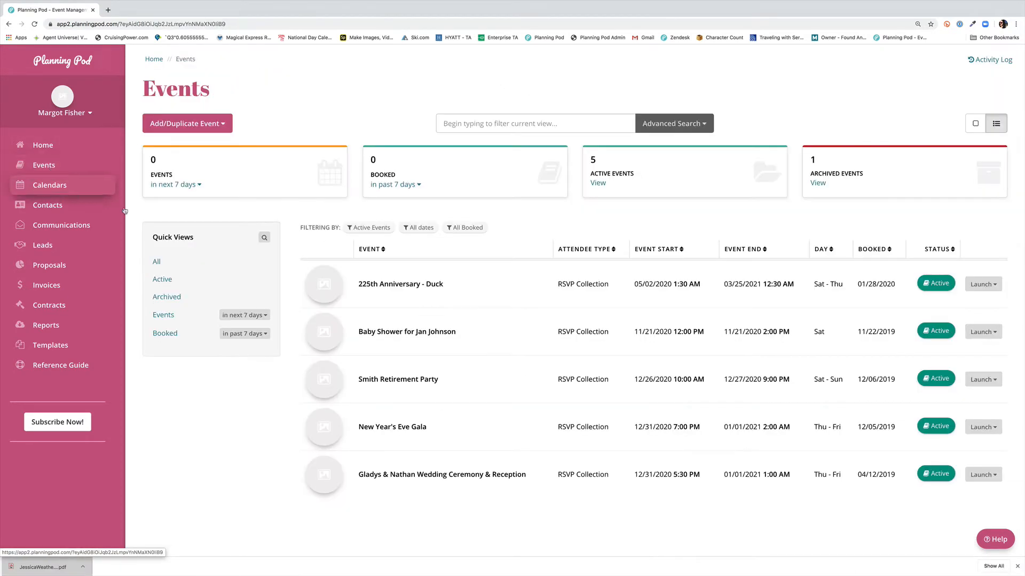
click(458, 477)
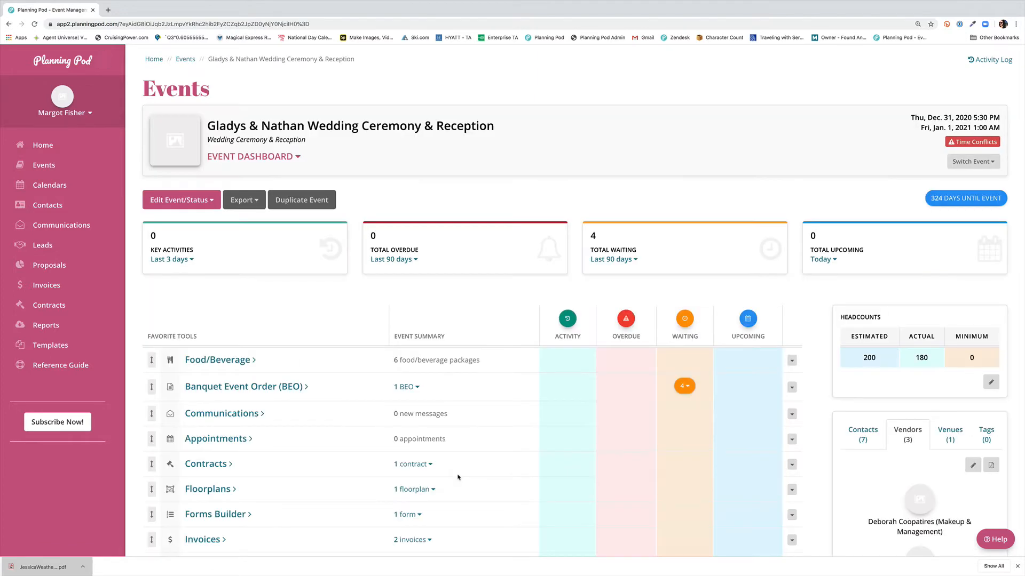
scroll(498, 415, down, 1)
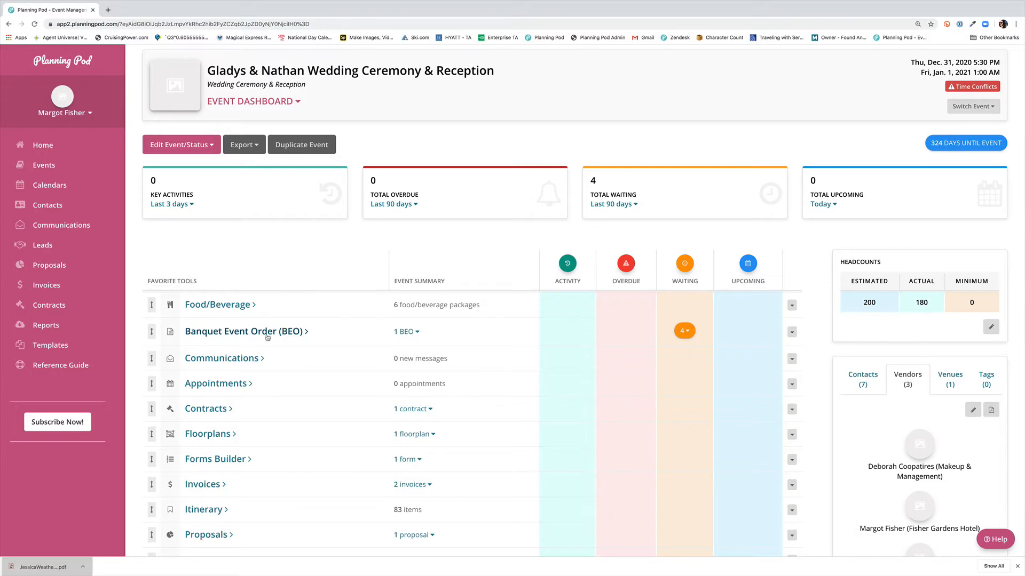
click(214, 332)
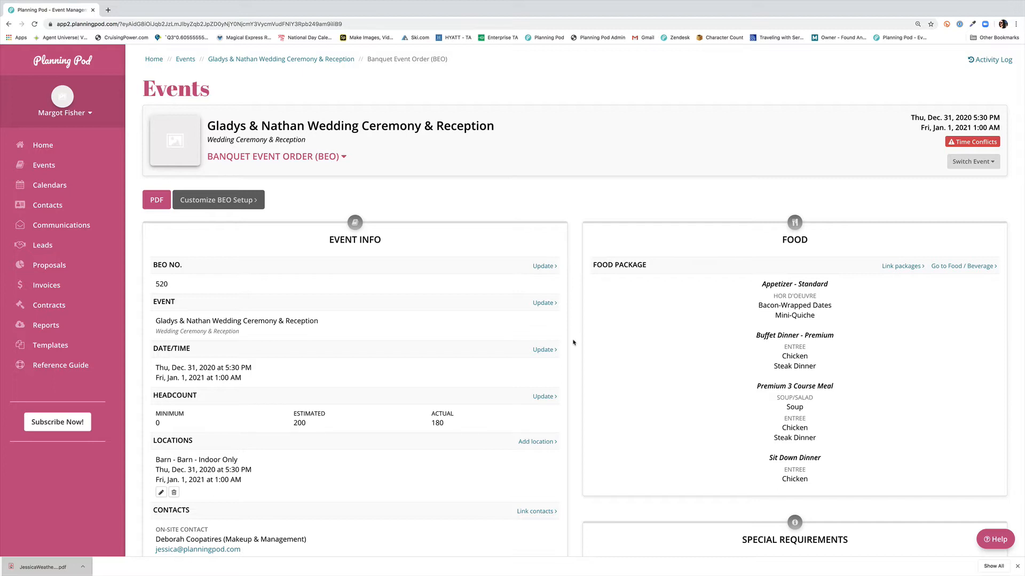
Step: Open the event's name and description editor from the BEO's Event Info section and save it
scroll(573, 342, down, 3)
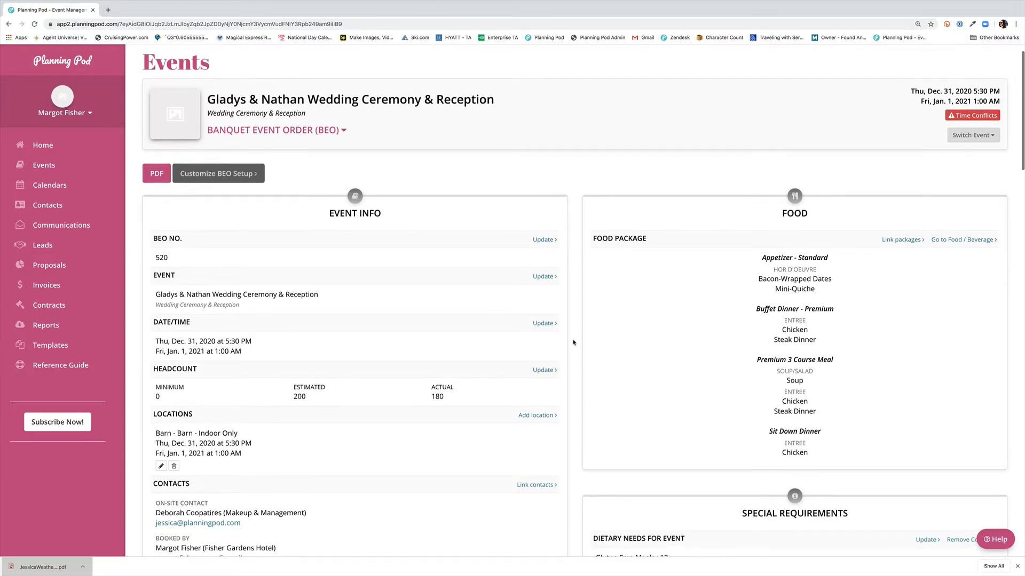
scroll(573, 343, down, 3)
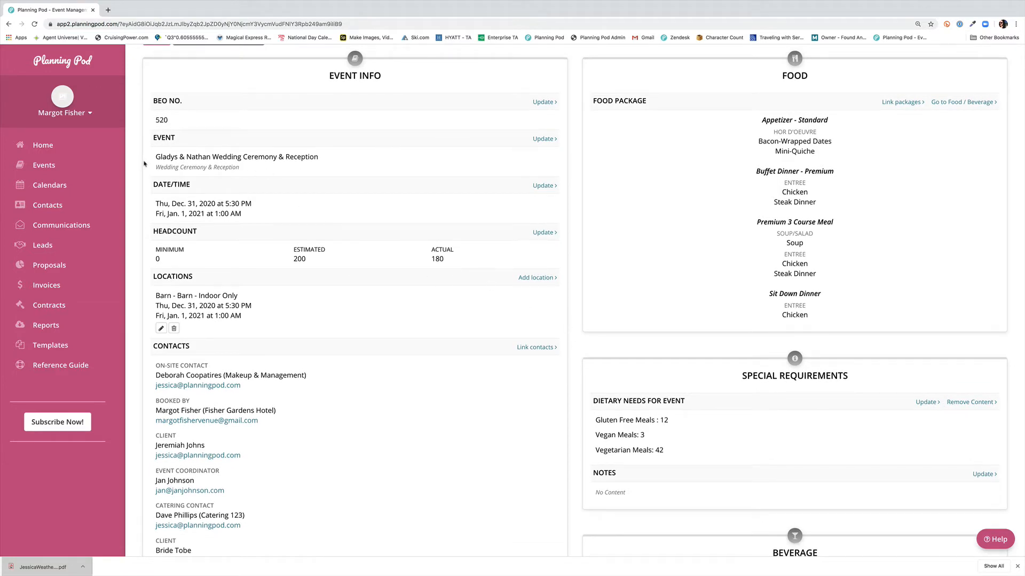
click(543, 139)
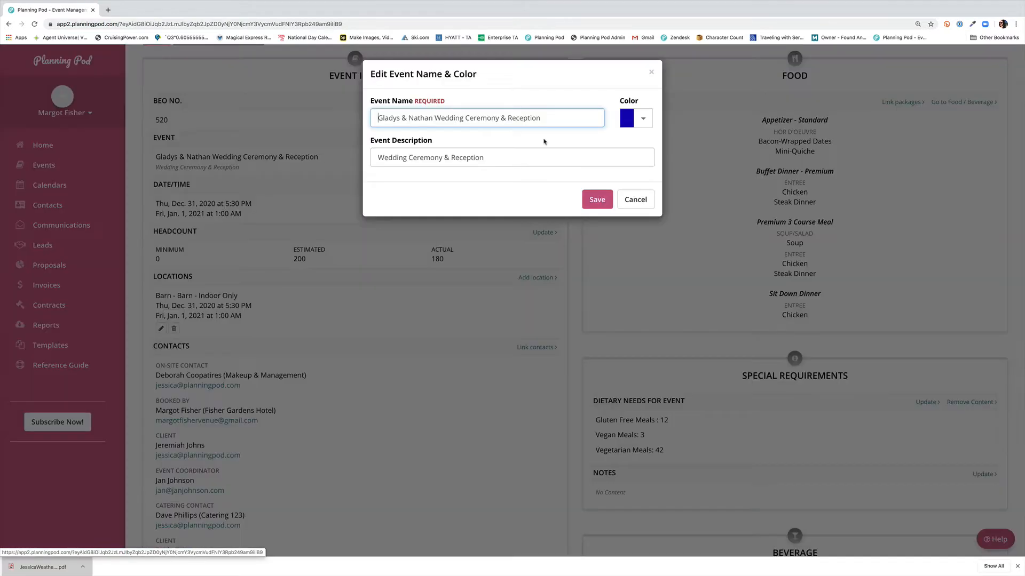
click(505, 157)
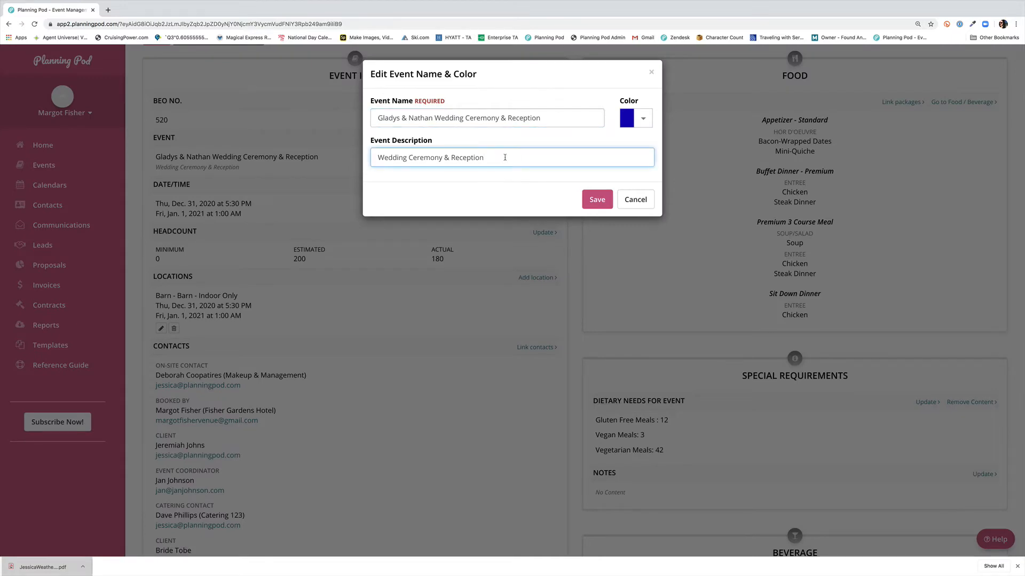
click(593, 200)
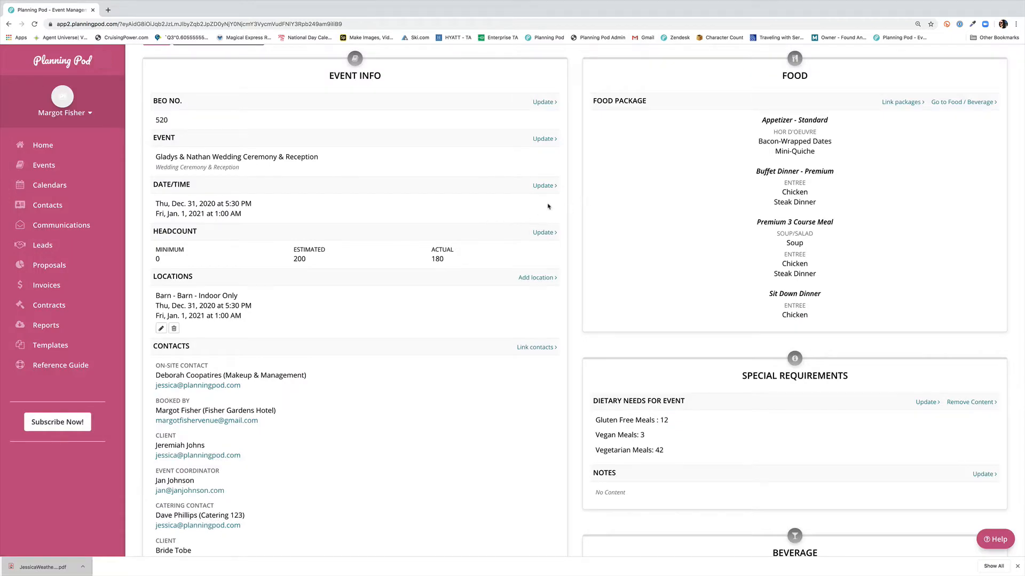
Step: Open the contact linking page from the BEO's Contacts section
scroll(548, 206, down, 3)
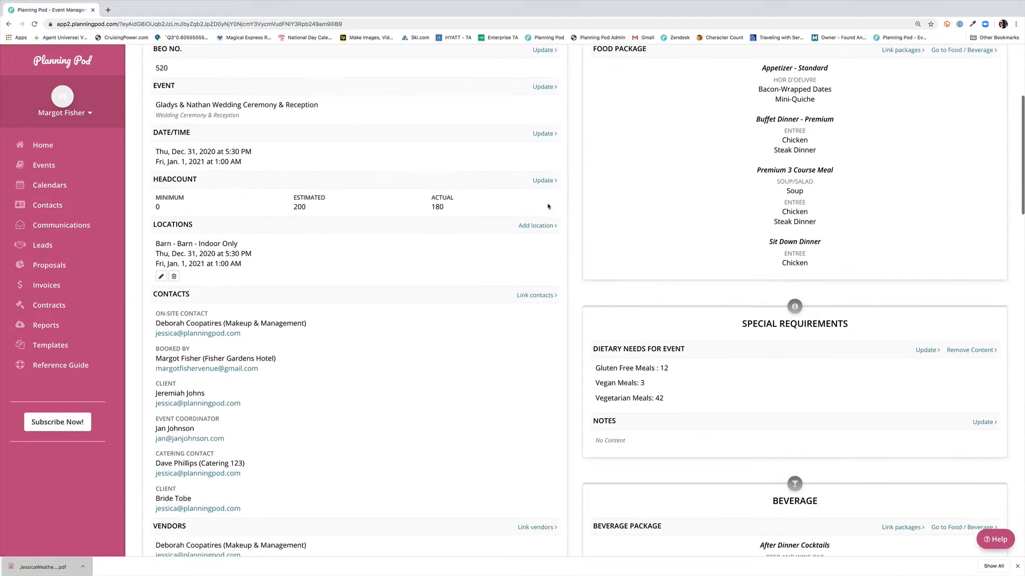
scroll(548, 206, down, 1)
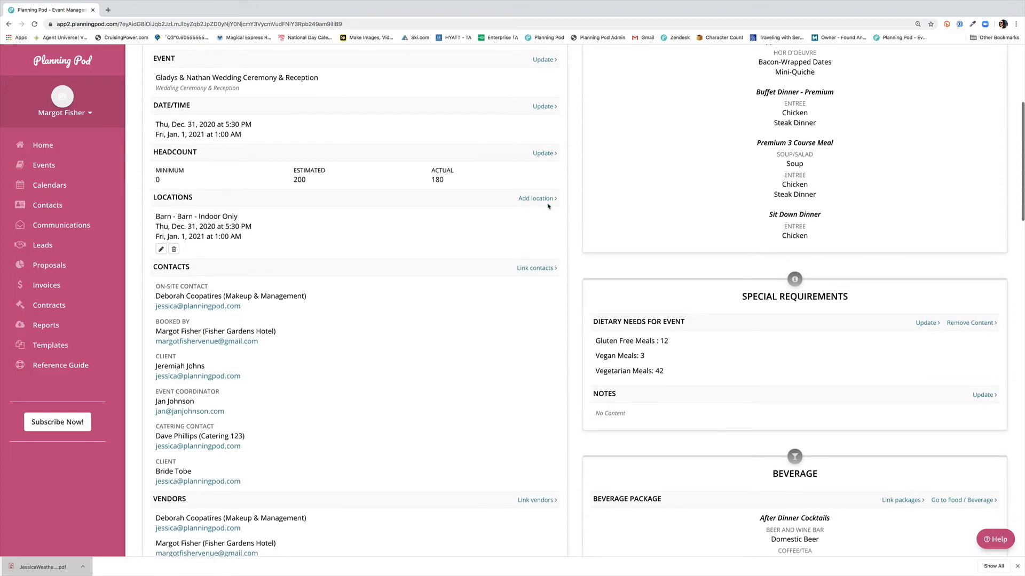
scroll(471, 245, down, 4)
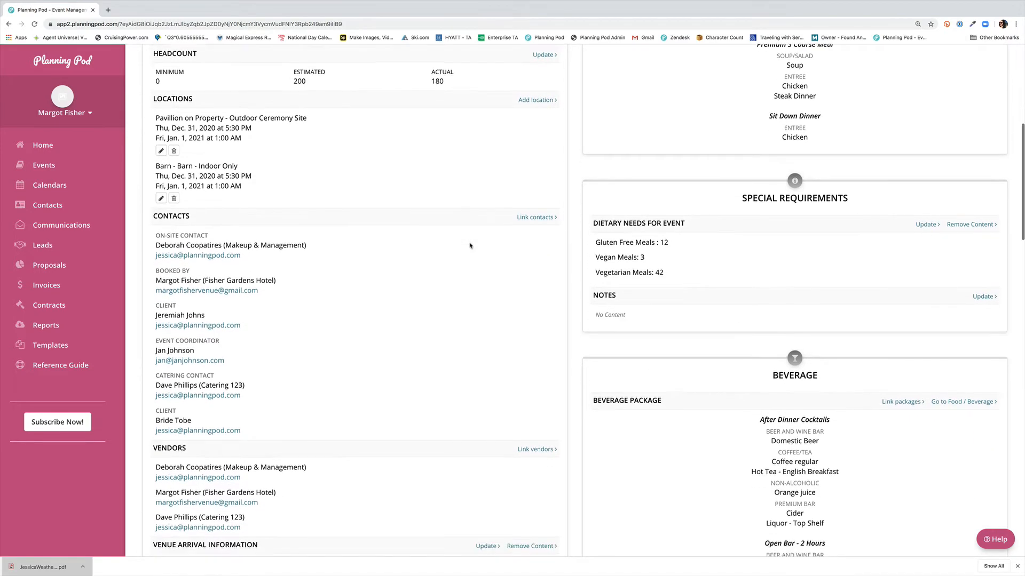
scroll(470, 246, down, 4)
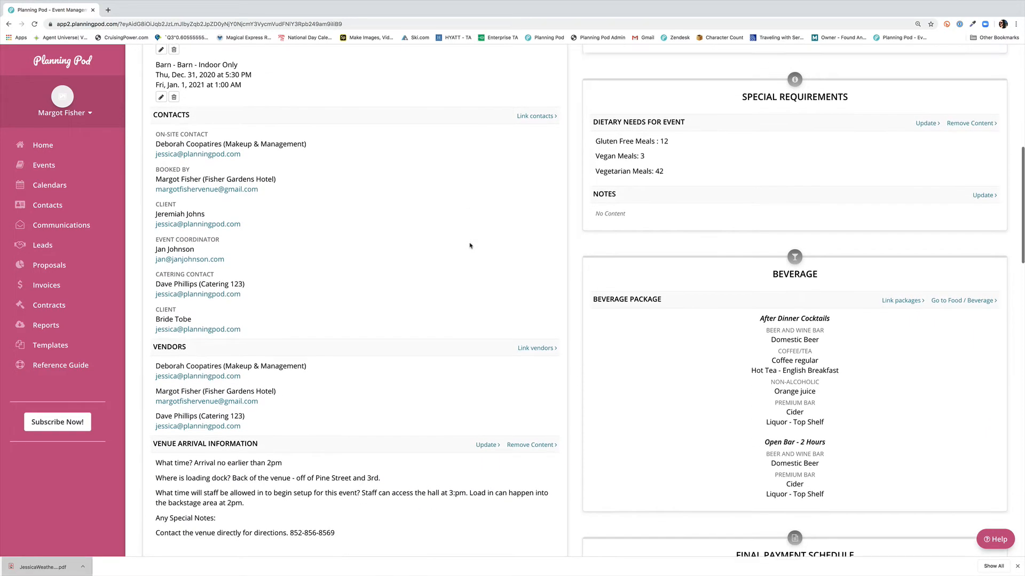
click(535, 113)
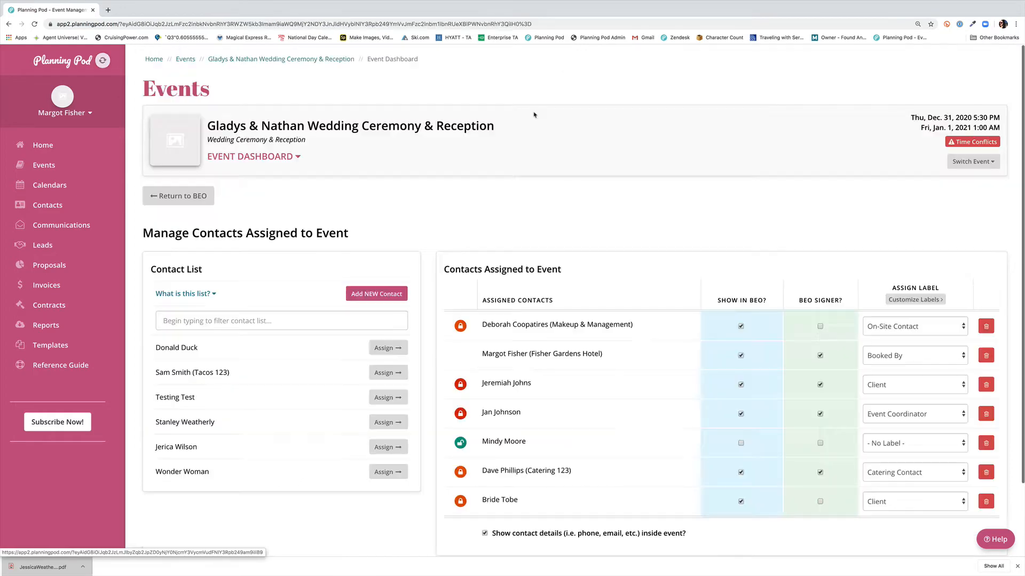
Step: Reselect the Client label for the client contact in the assigned contacts list
scroll(558, 216, down, 3)
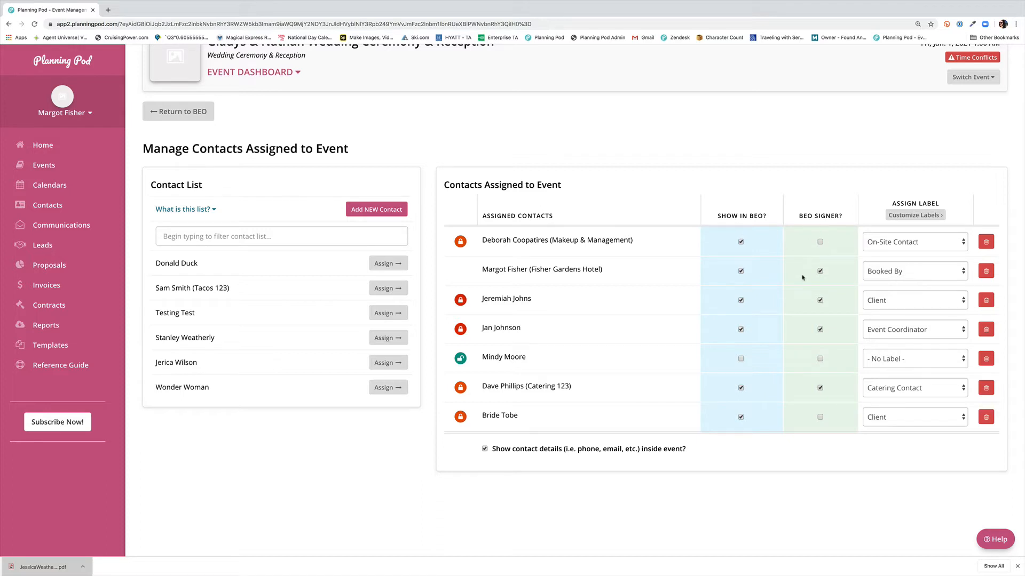
click(948, 305)
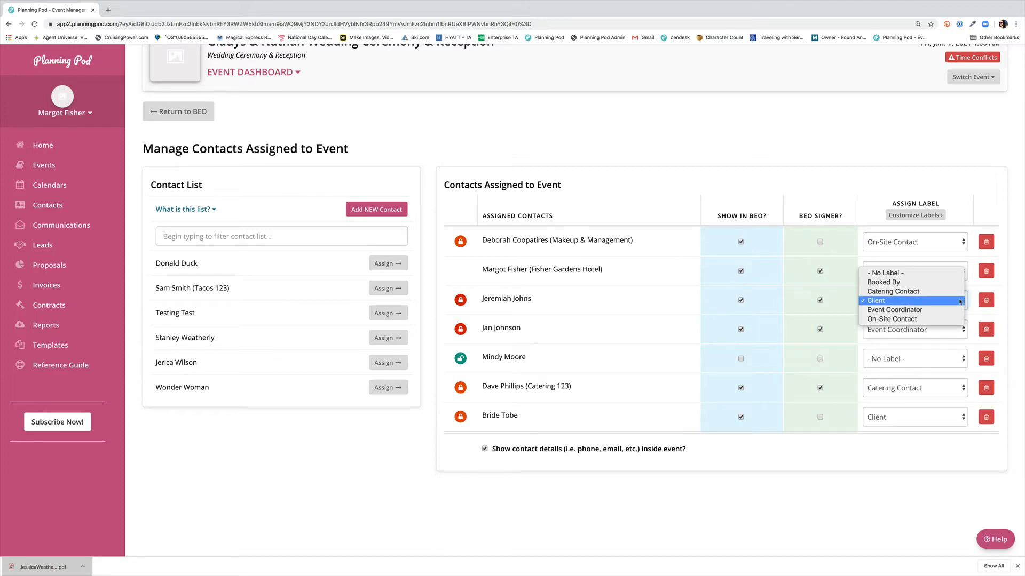
click(959, 302)
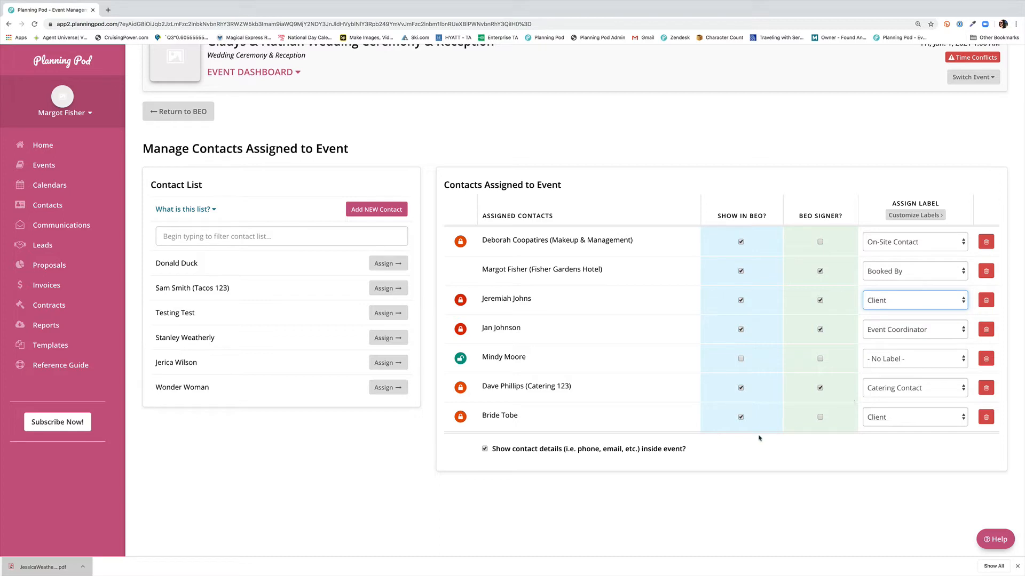
Step: Toggle the Show in BEO and BEO Signer options for assigned contacts, then return to the BEO
click(742, 381)
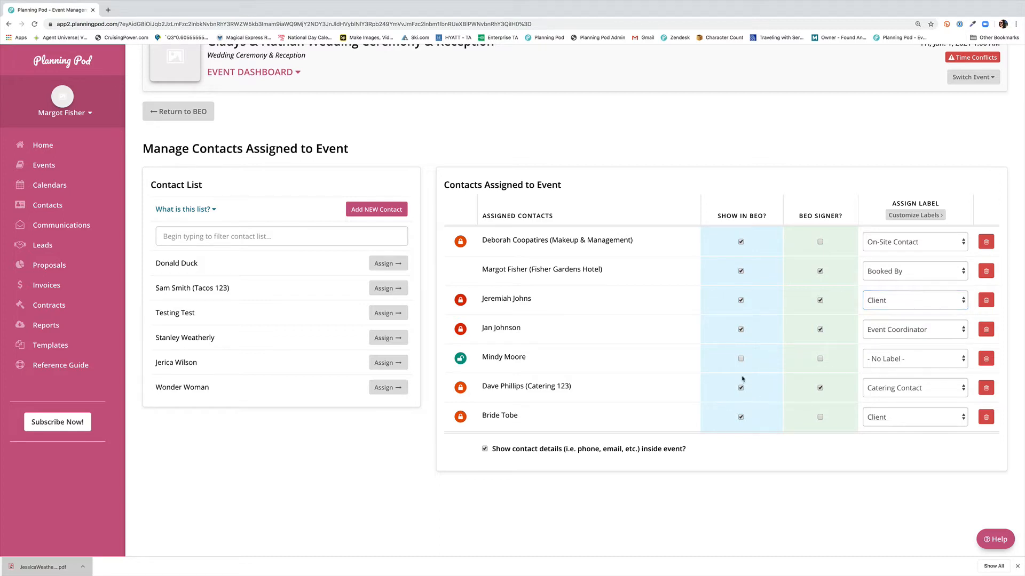
click(741, 330)
click(820, 330)
click(181, 111)
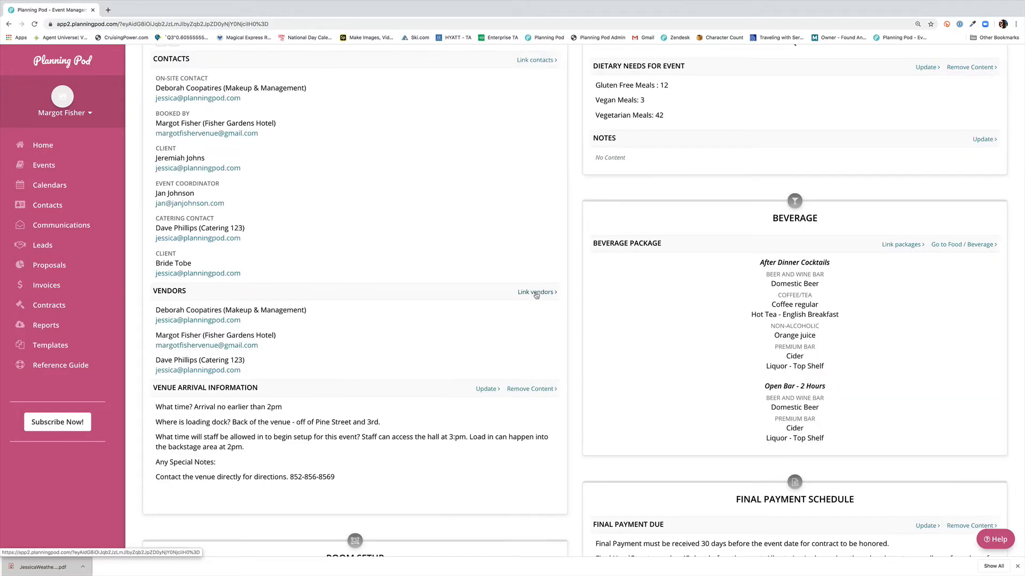
Step: Delete the 'What time? Arrival no earlier than 2pm' line from the Venue Arrival Information and save
scroll(449, 348, down, 2)
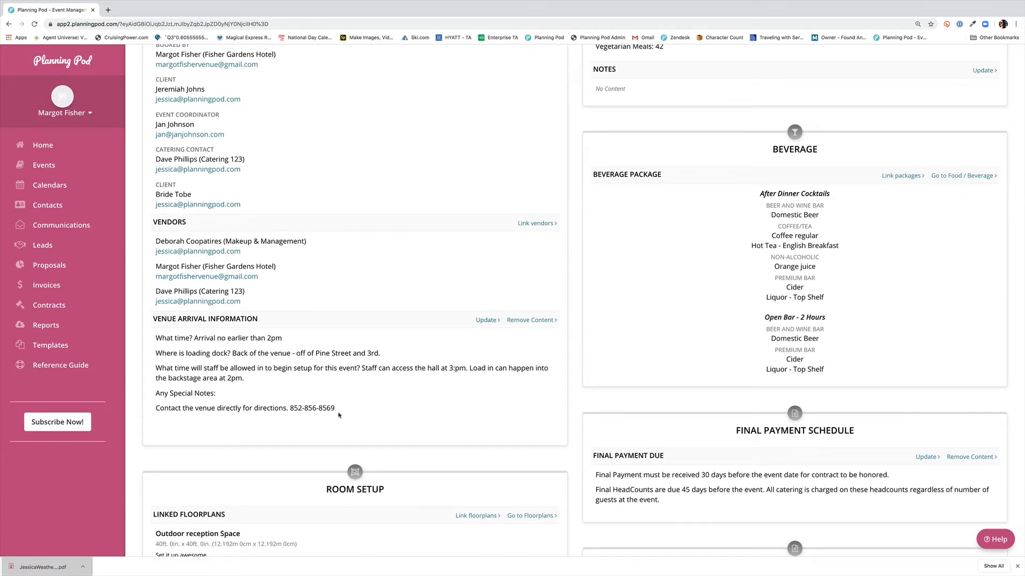
click(489, 321)
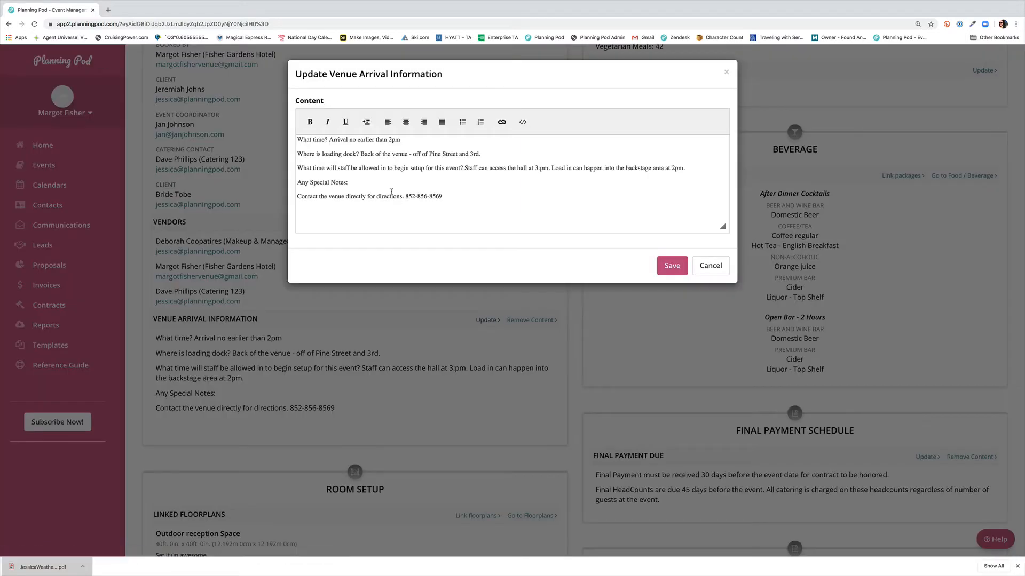
triple_click(411, 141)
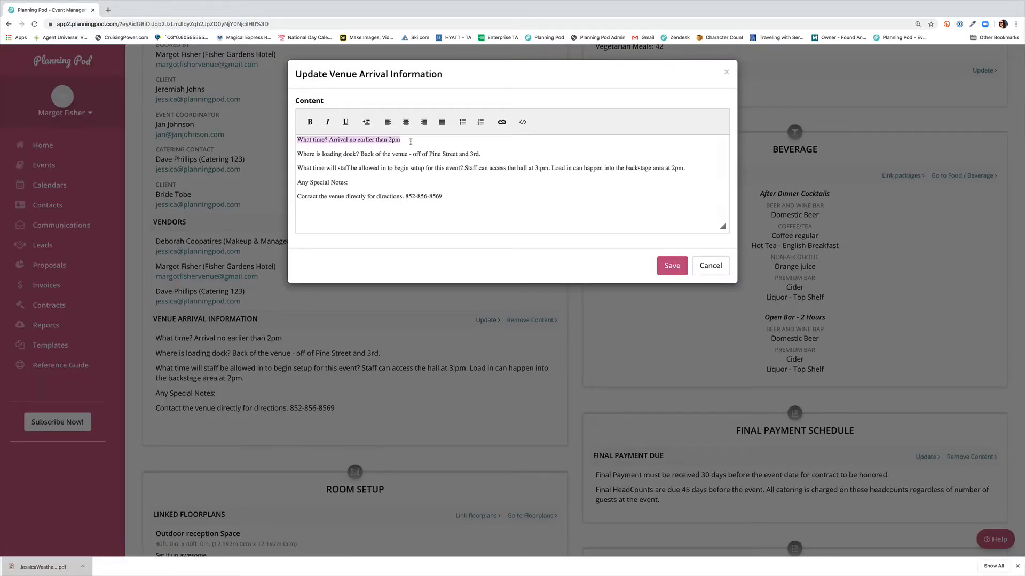
key(BackSpace)
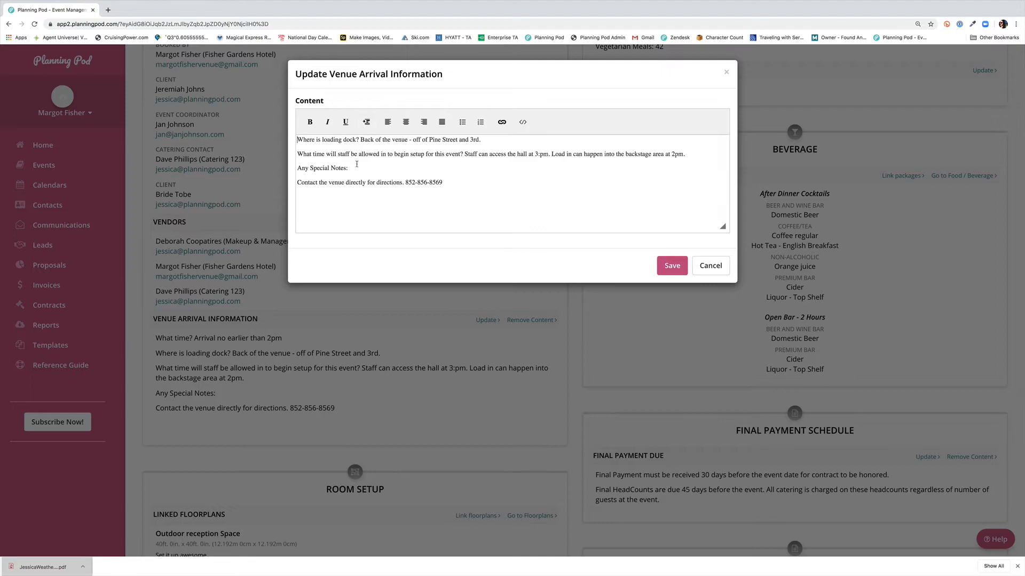
click(672, 265)
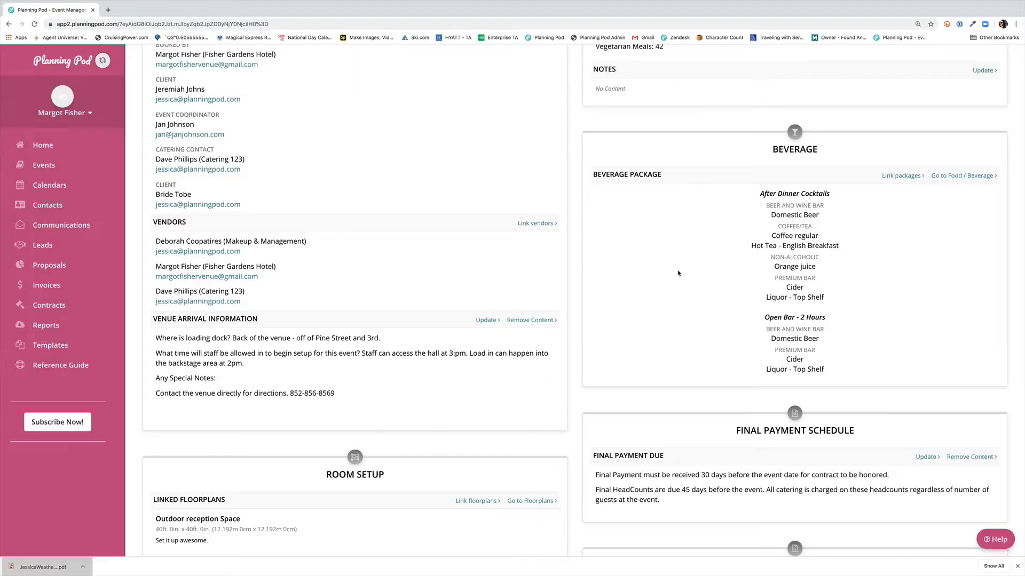
Step: Reset the Venue Arrival Information to its default content
click(530, 322)
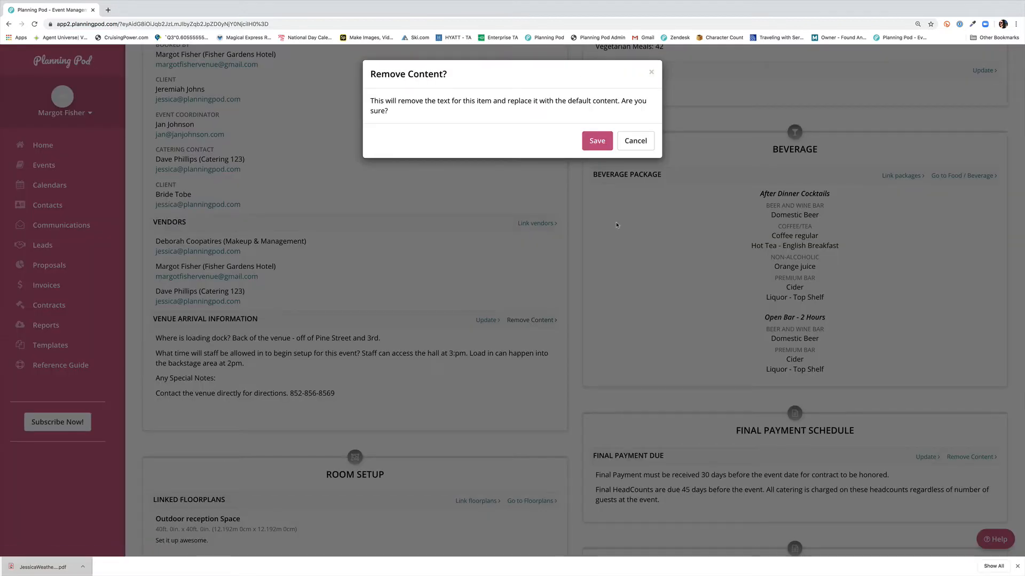
click(595, 142)
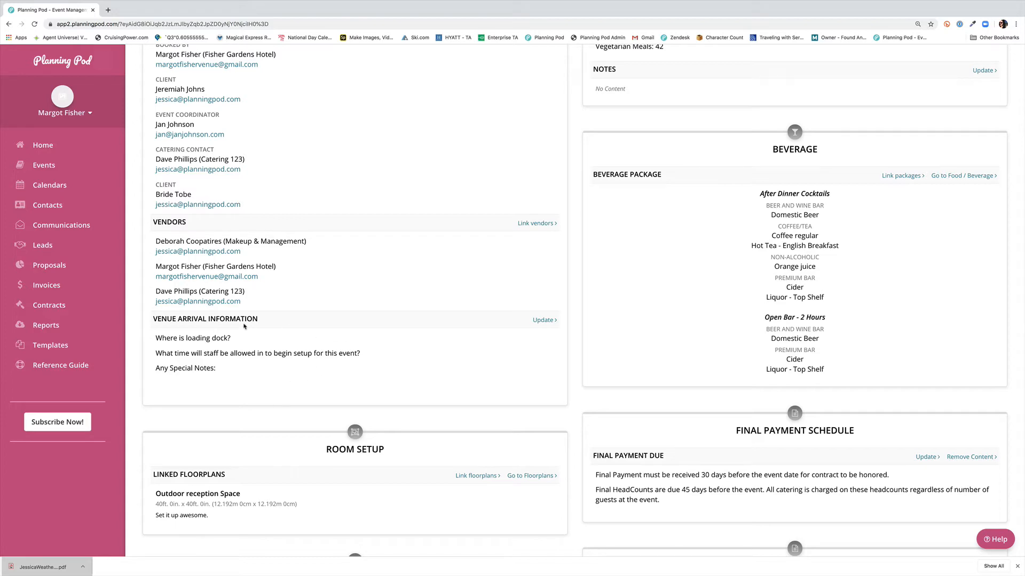
Step: Relink the Outdoor reception Space floorplan to the BEO's Room Setup section and save
click(541, 320)
scroll(571, 403, down, 2)
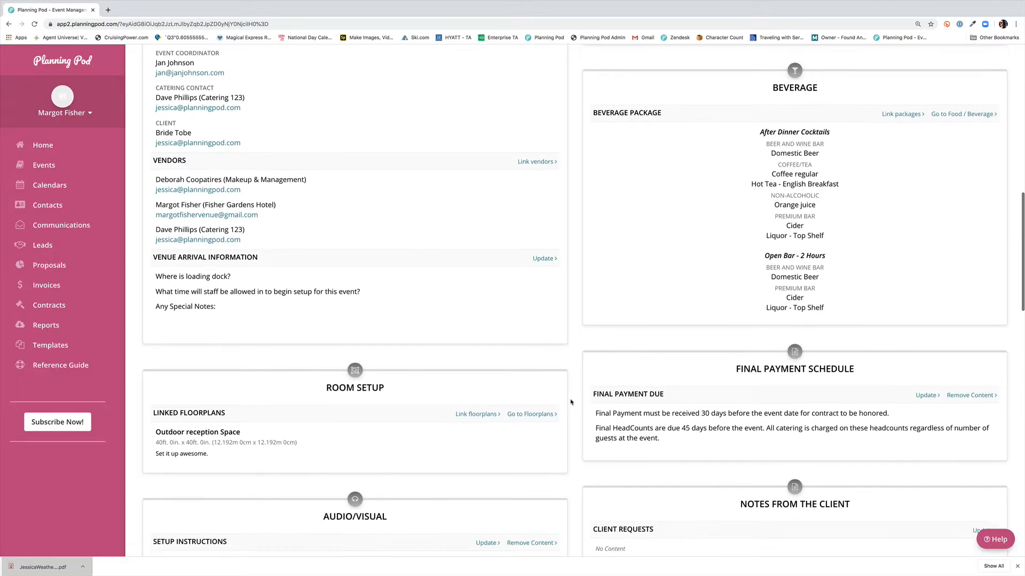
scroll(571, 403, down, 3)
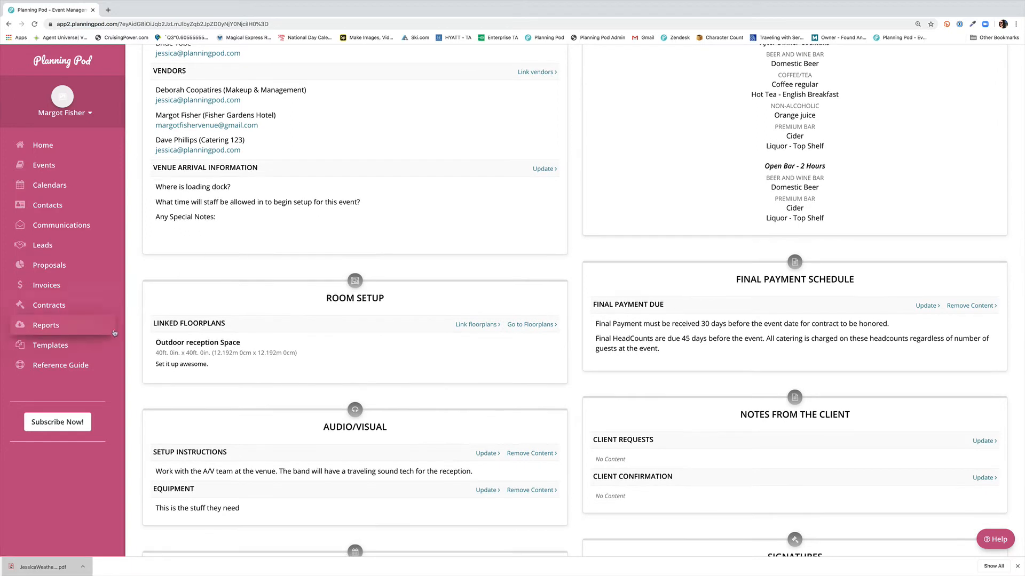
click(478, 325)
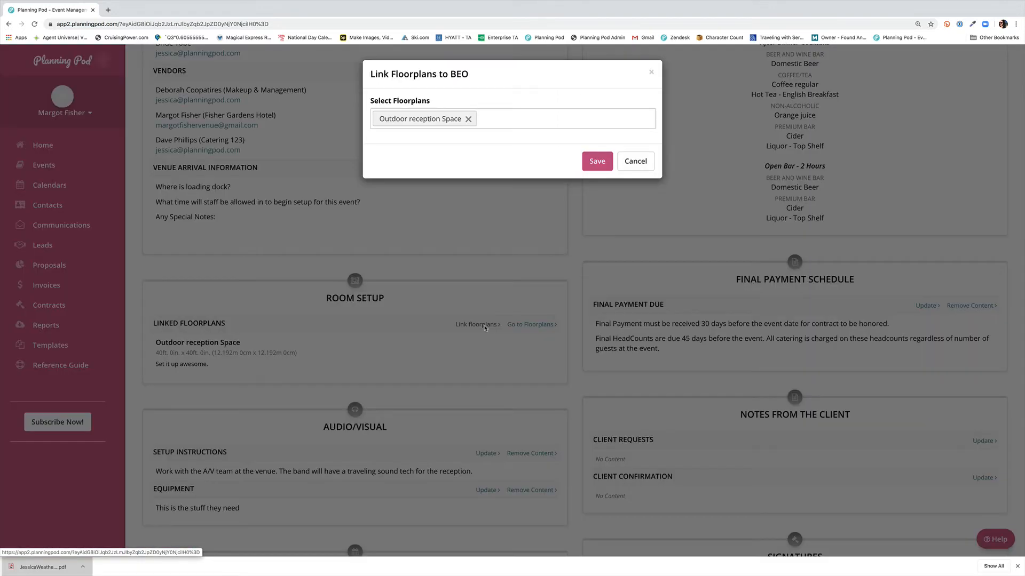
click(512, 127)
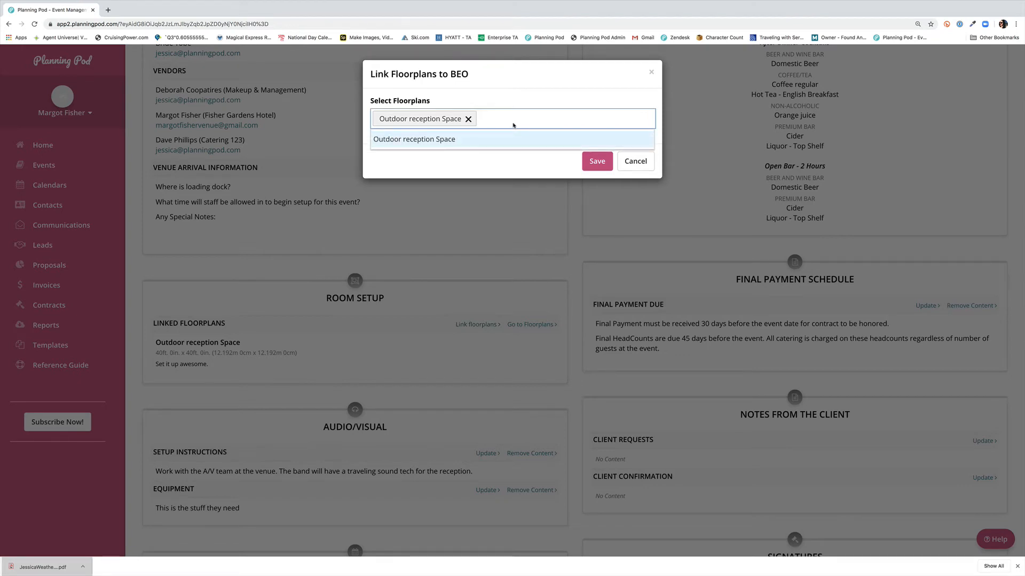
click(600, 166)
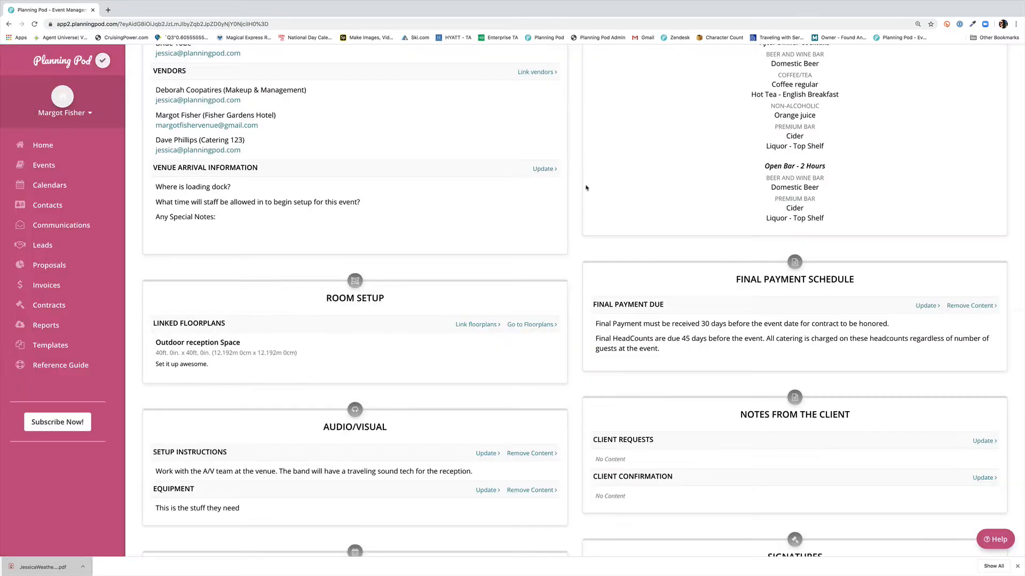
scroll(553, 321, down, 3)
scroll(553, 320, down, 2)
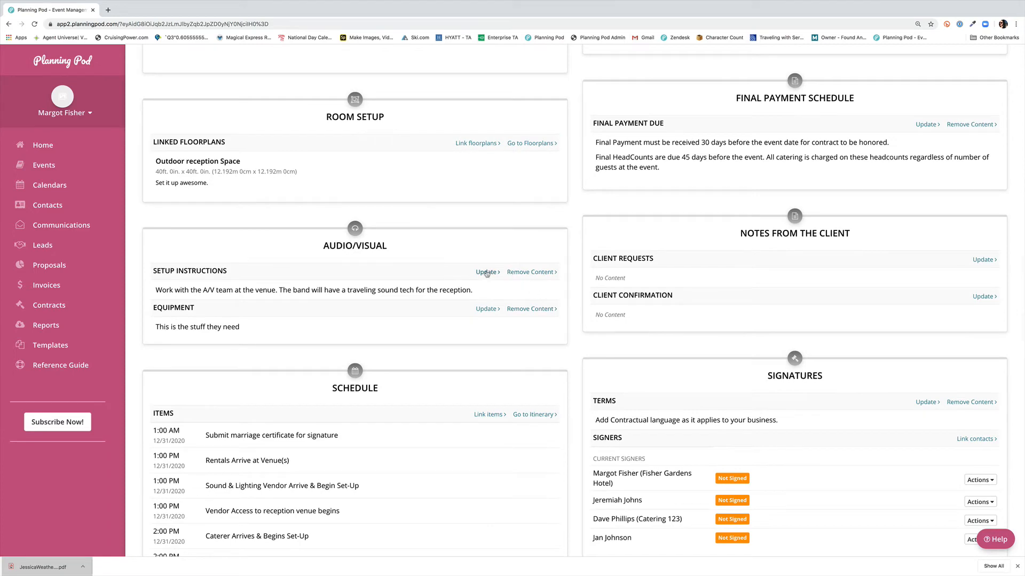
Step: Change the BEO's linked schedule items: deselect Submit marriage certificate, select Hair Stylist Arrives and Makeup Artist Arrives, and save
scroll(486, 284, down, 1)
scroll(486, 284, down, 4)
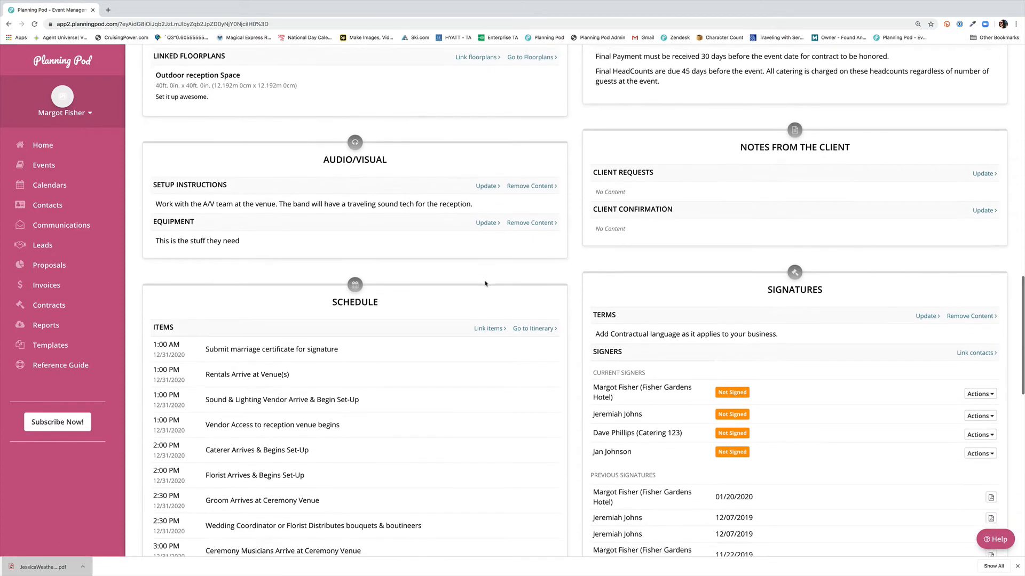
scroll(485, 283, down, 2)
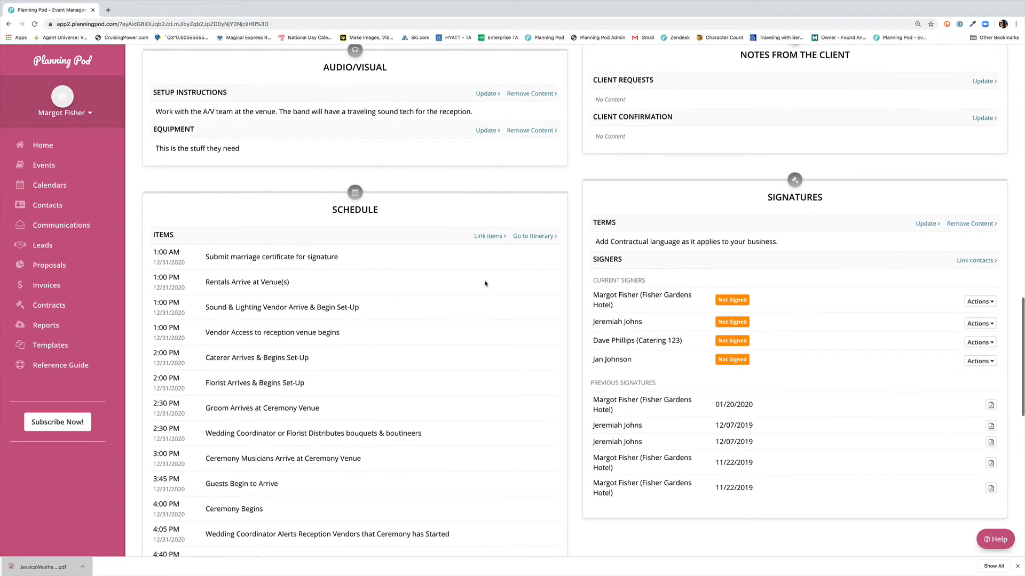
scroll(485, 283, down, 2)
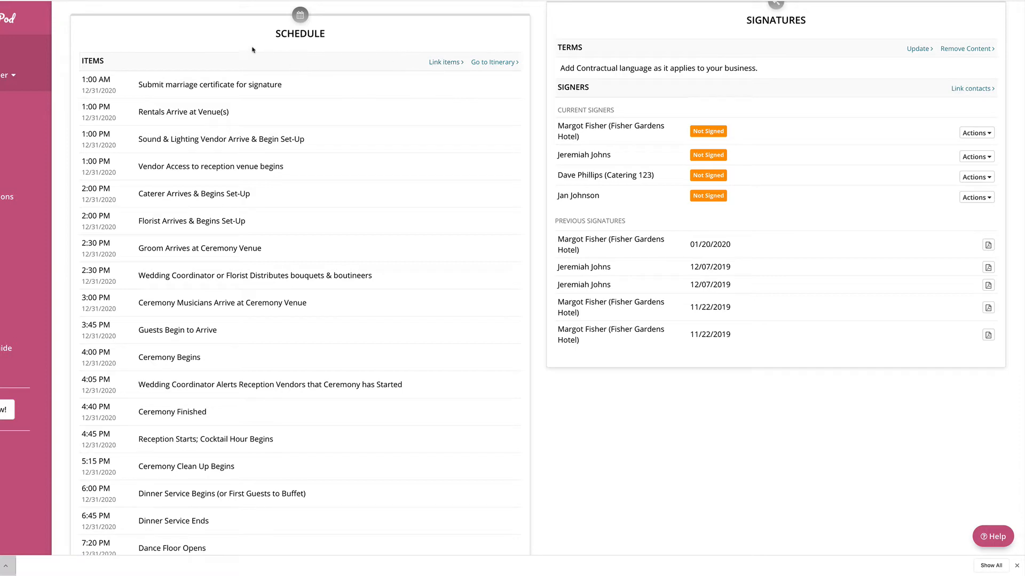
click(452, 63)
scroll(454, 207, down, 2)
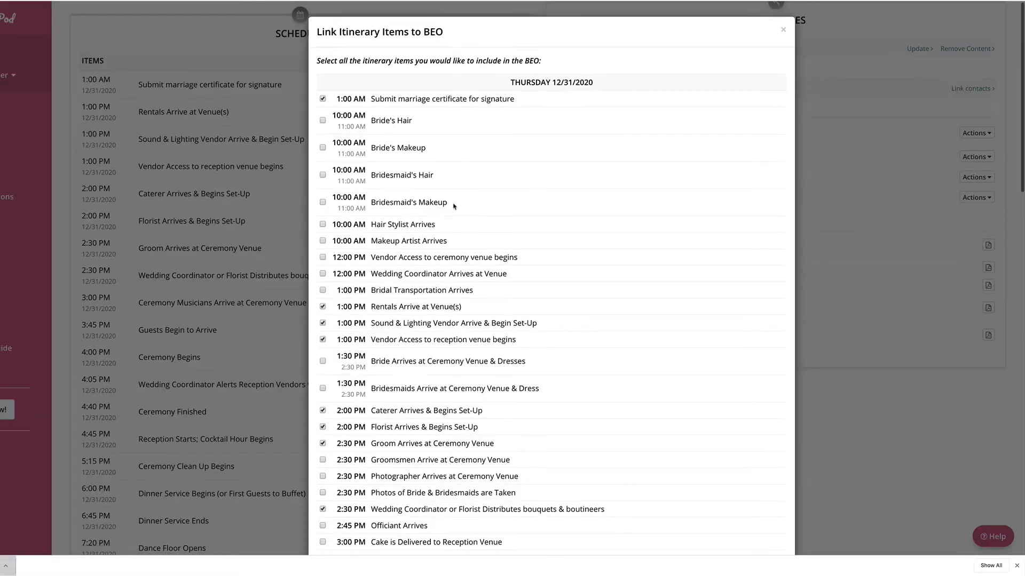
scroll(454, 206, down, 1)
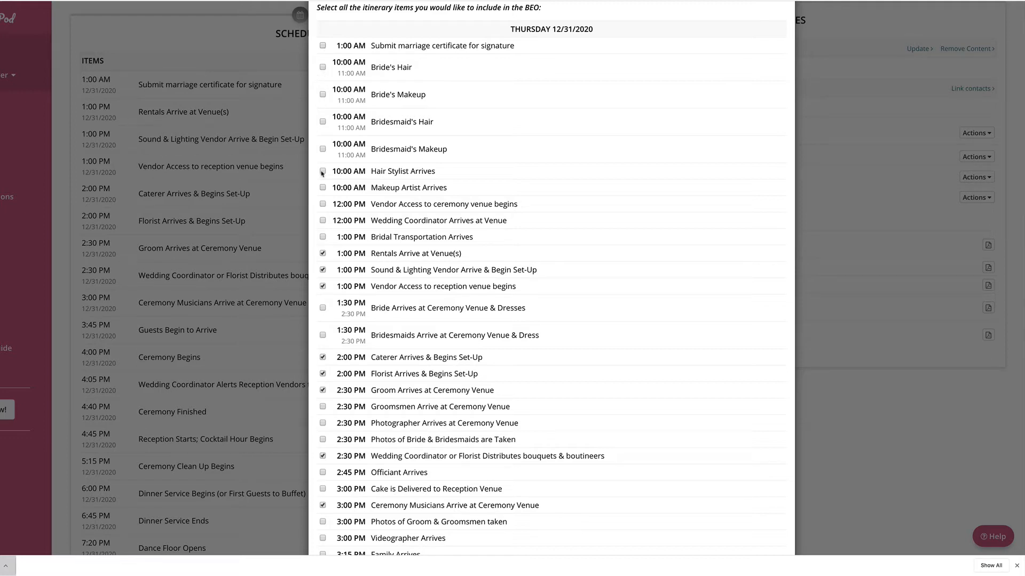
scroll(322, 191, down, 3)
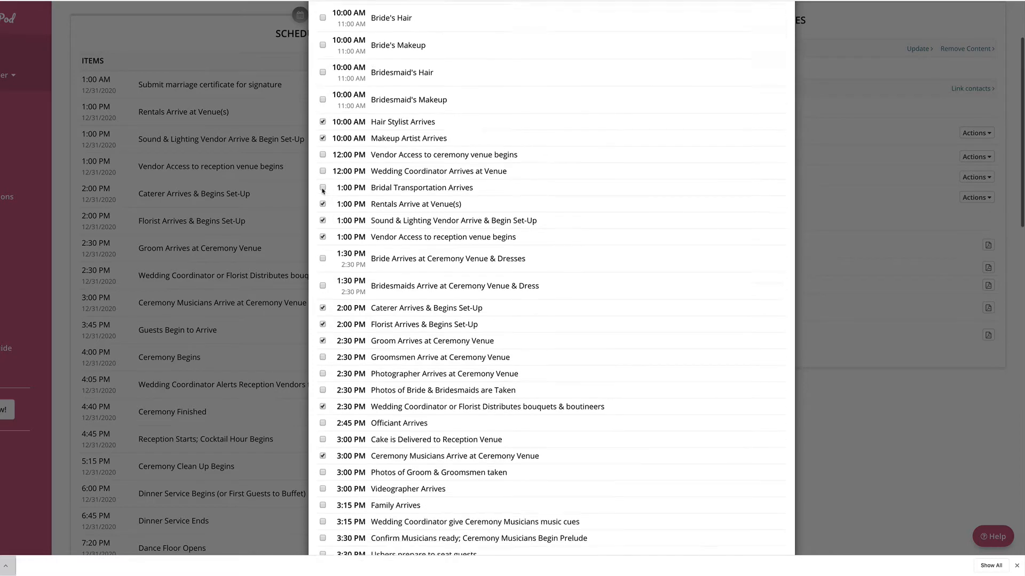
scroll(331, 178, down, 8)
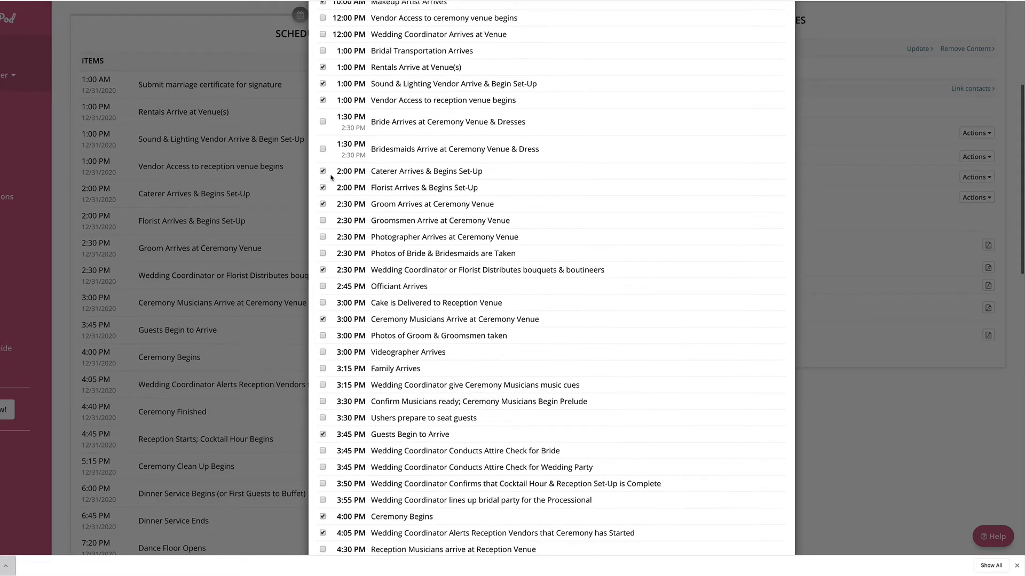
scroll(331, 178, down, 3)
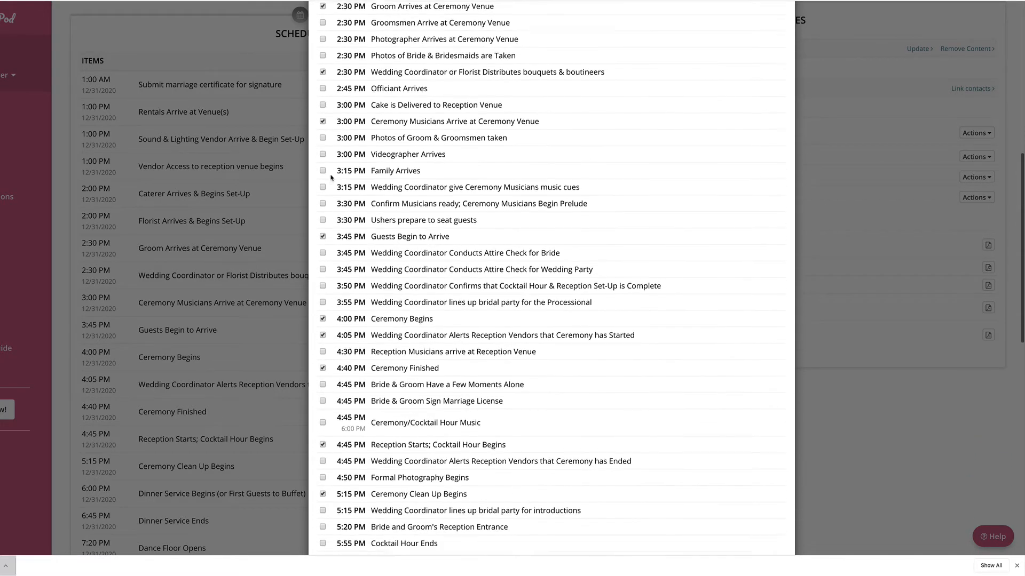
scroll(331, 178, up, 17)
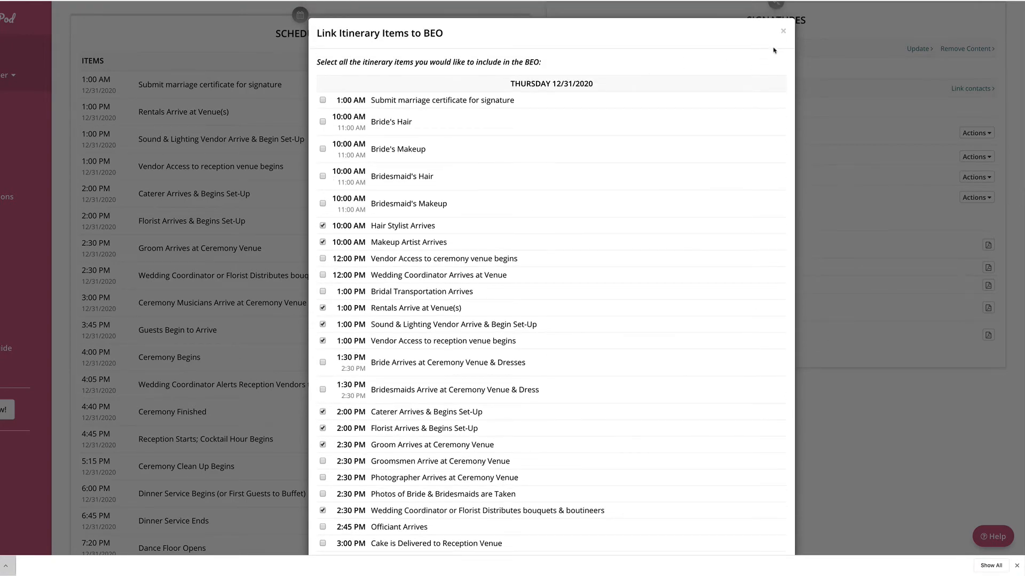
scroll(716, 247, down, 20)
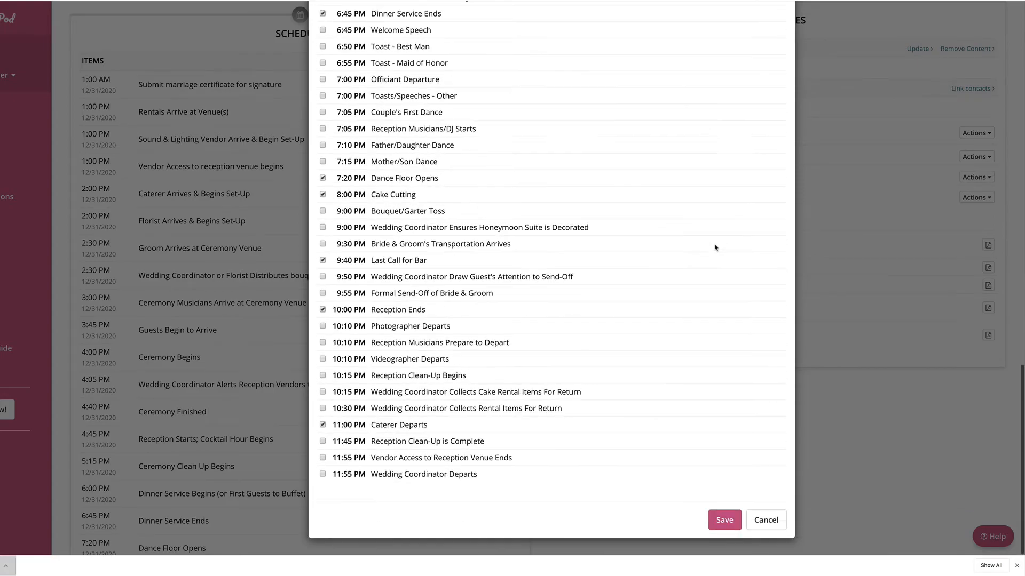
click(719, 526)
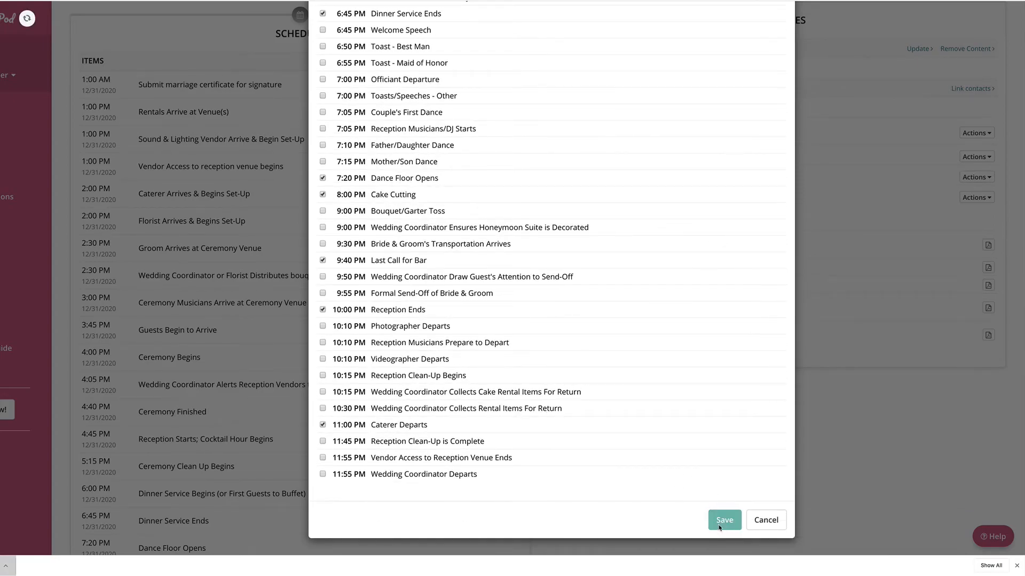
Step: In the itinerary, set the selected 12:00 PM and 1:00 PM vendor and coordinator items to show in the BEO
scroll(222, 208, up, 3)
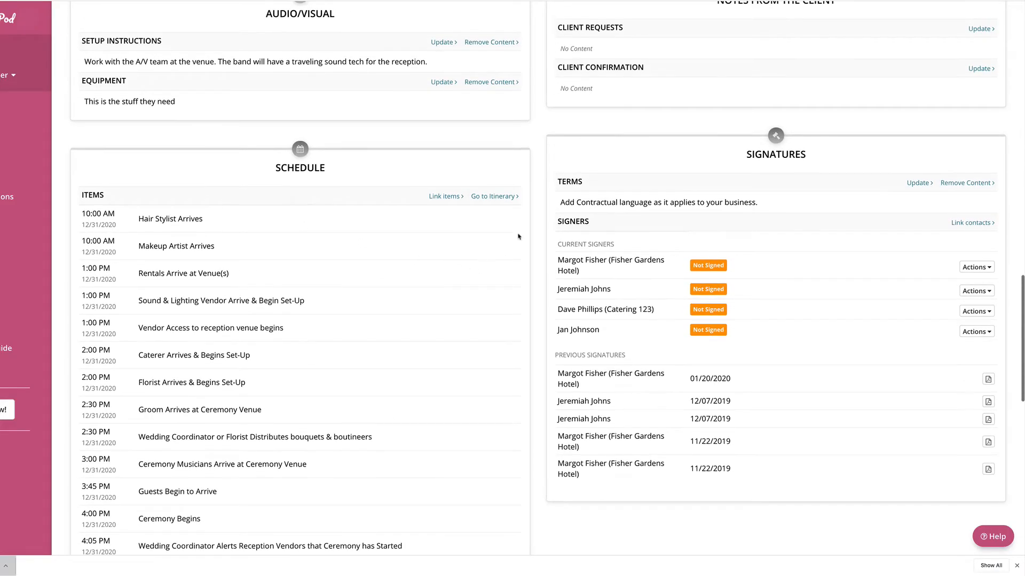
click(494, 198)
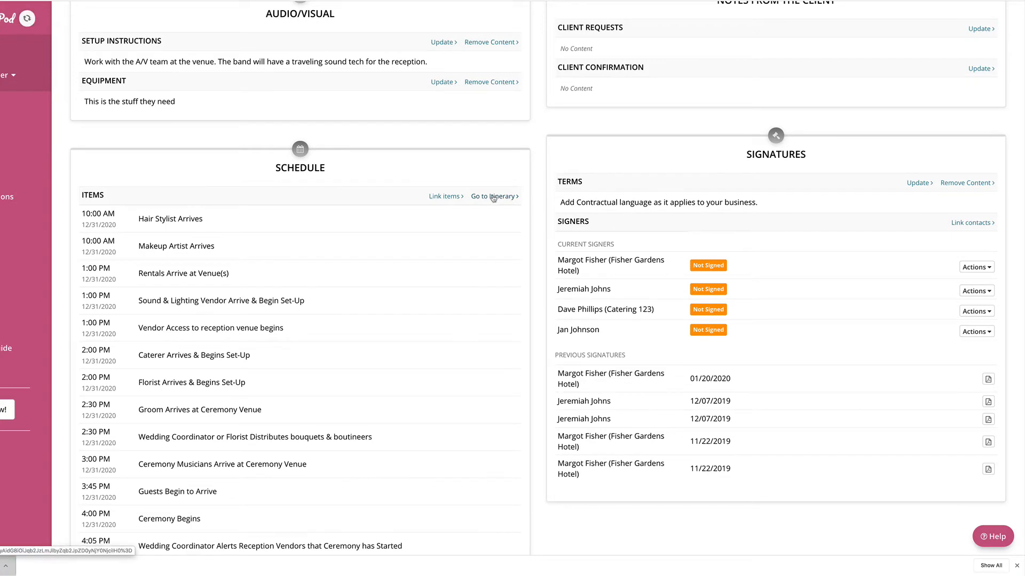
scroll(493, 213, down, 3)
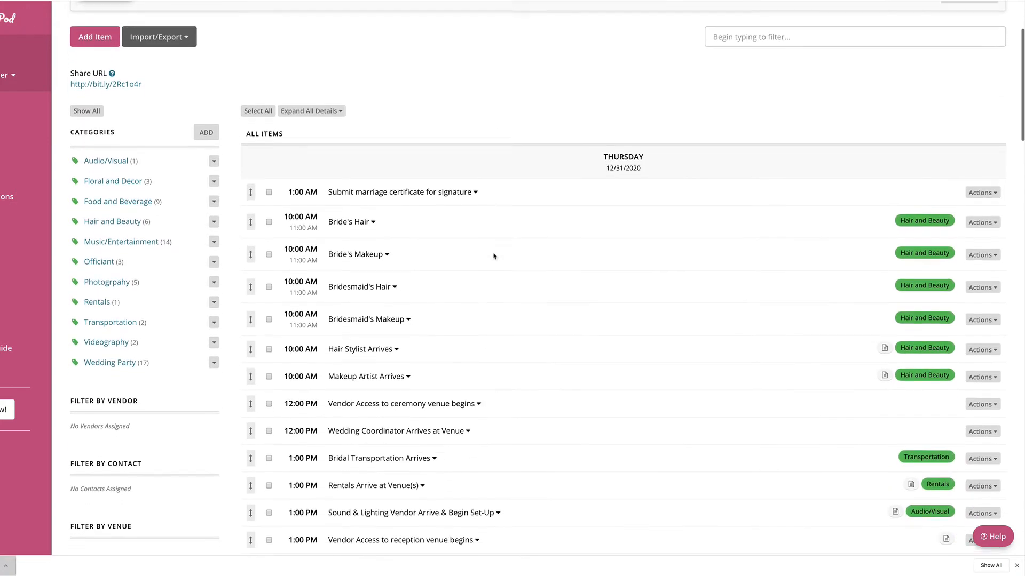
scroll(494, 256, down, 3)
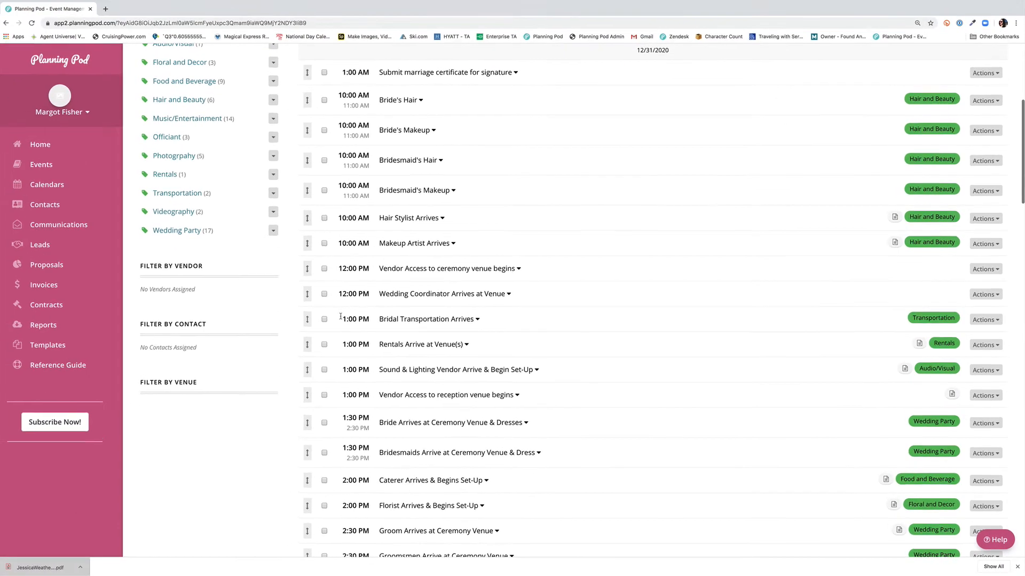
click(327, 295)
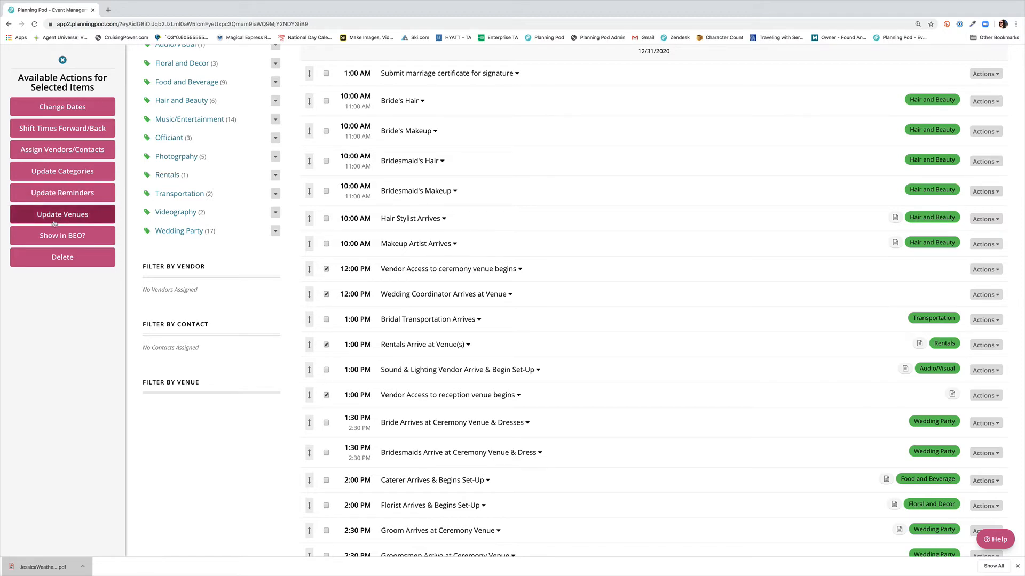
click(58, 238)
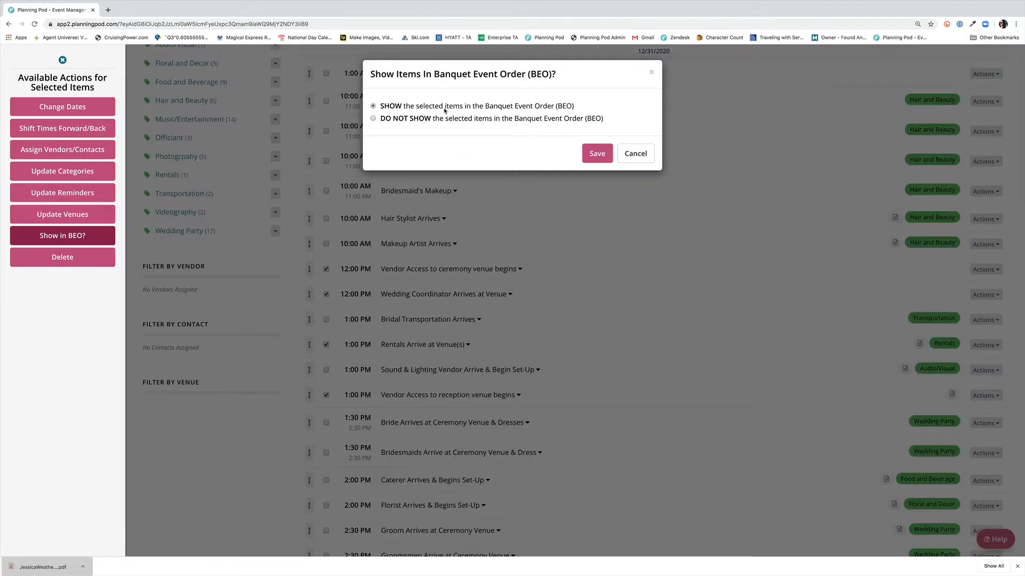
click(597, 154)
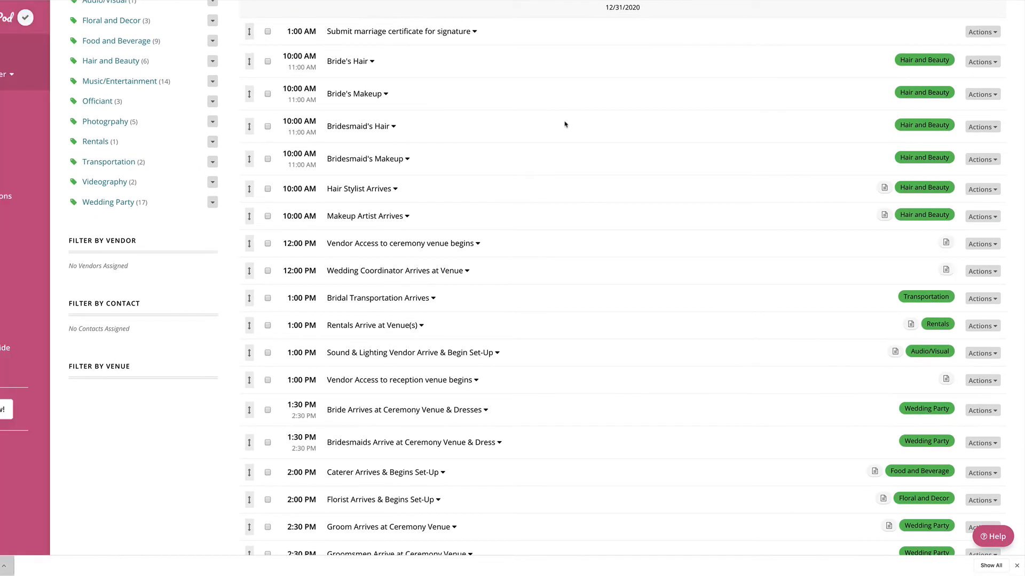
Step: Save the BEO's proposal link to Event Proposal Template - SAMPLE and open the event's proposals list
scroll(565, 124, up, 3)
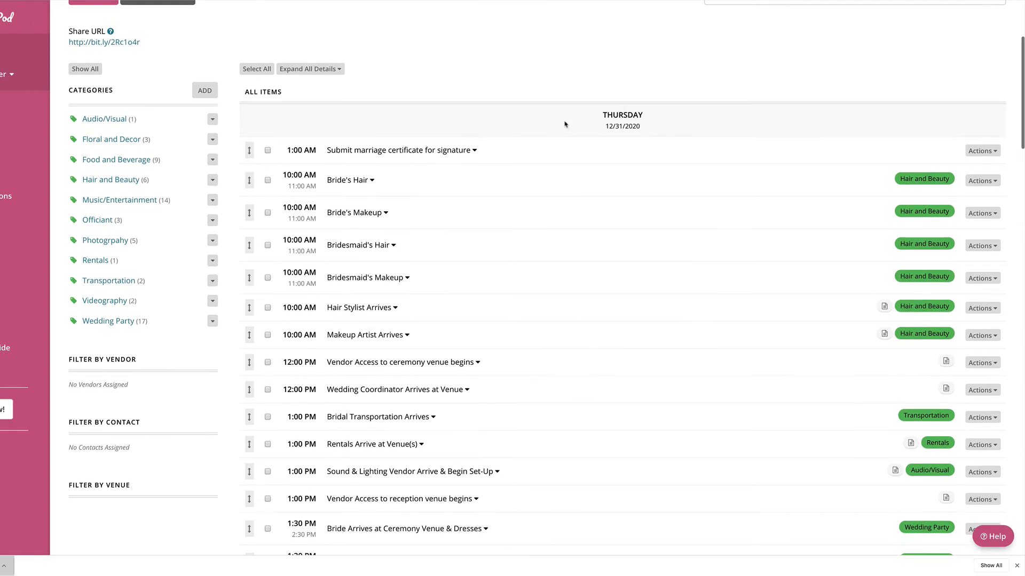
scroll(565, 125, up, 3)
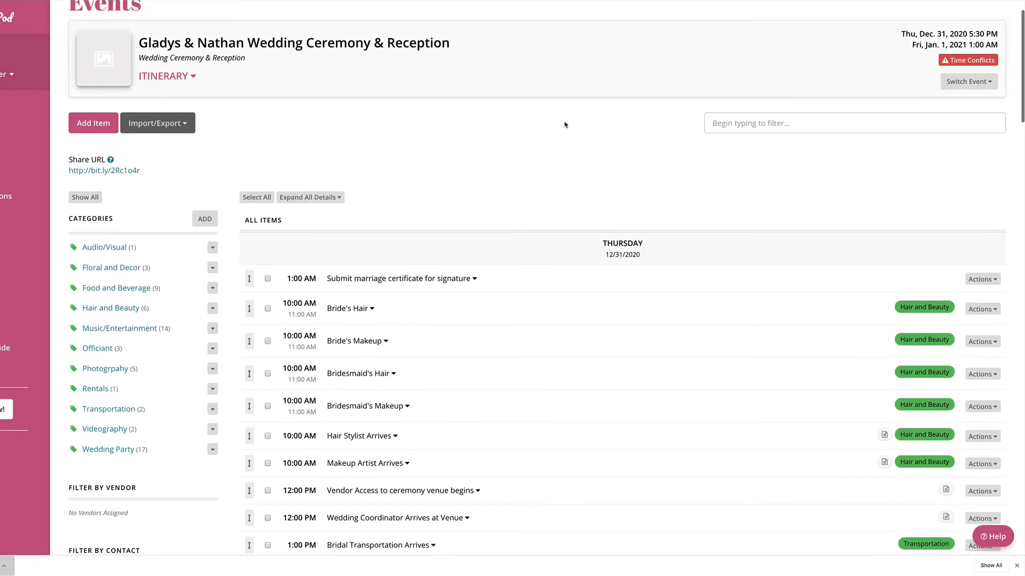
scroll(198, 92, up, 1)
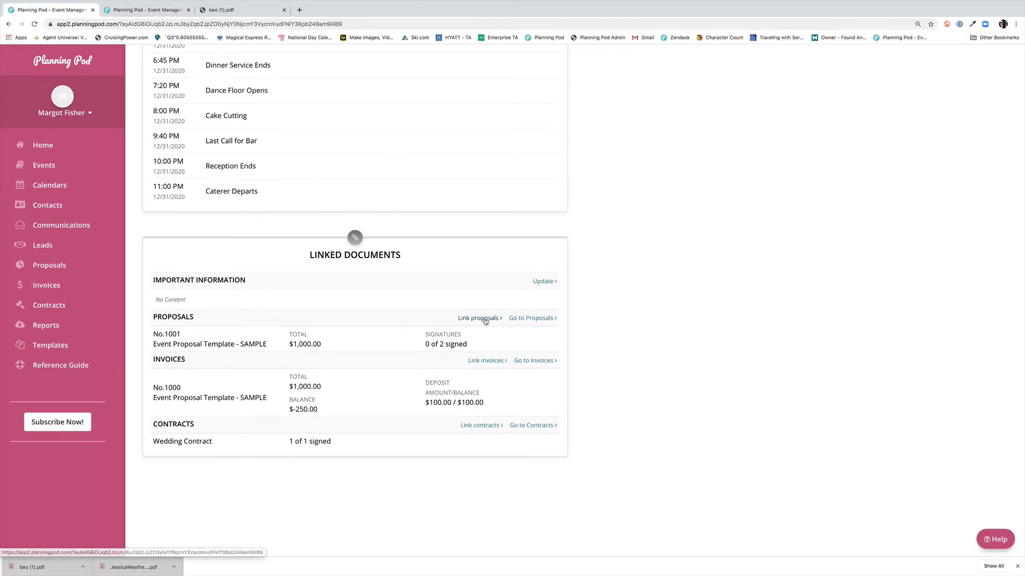
click(478, 318)
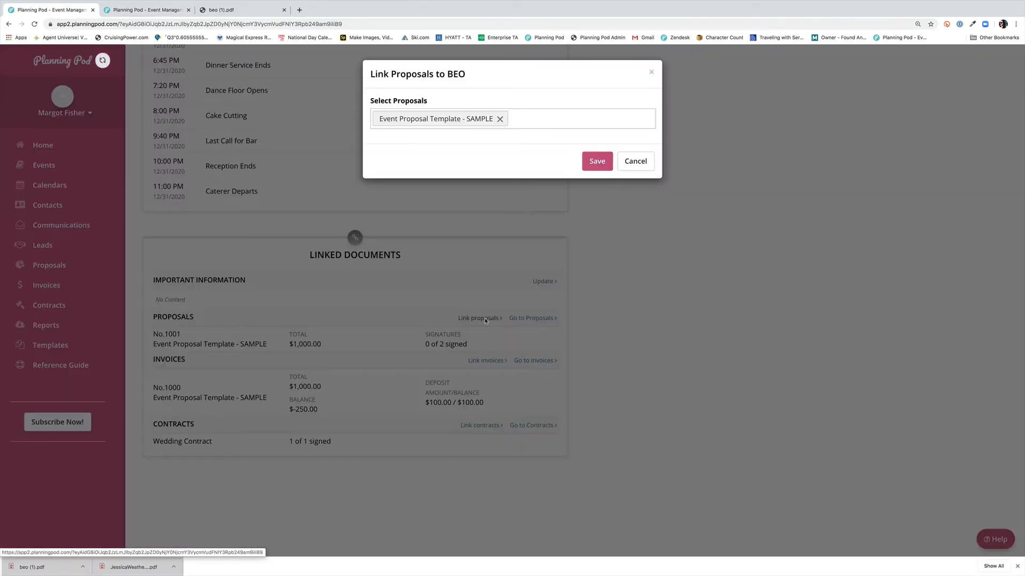
click(560, 126)
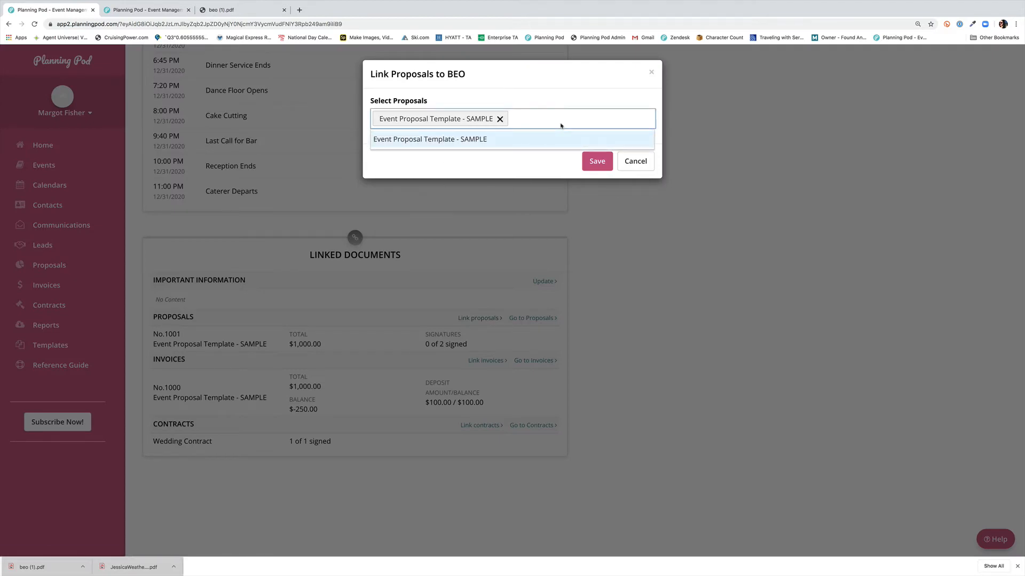
click(595, 161)
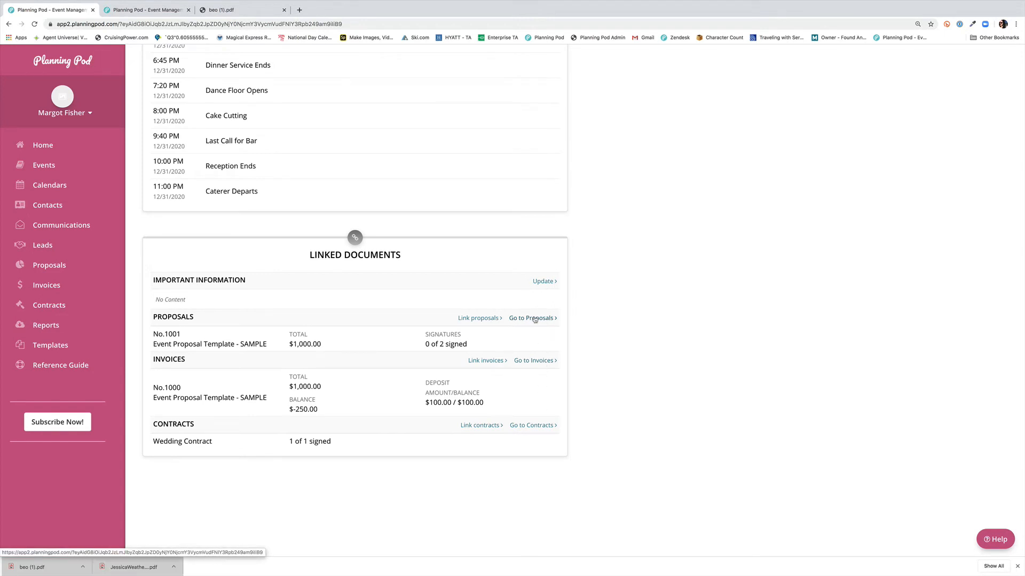
click(534, 319)
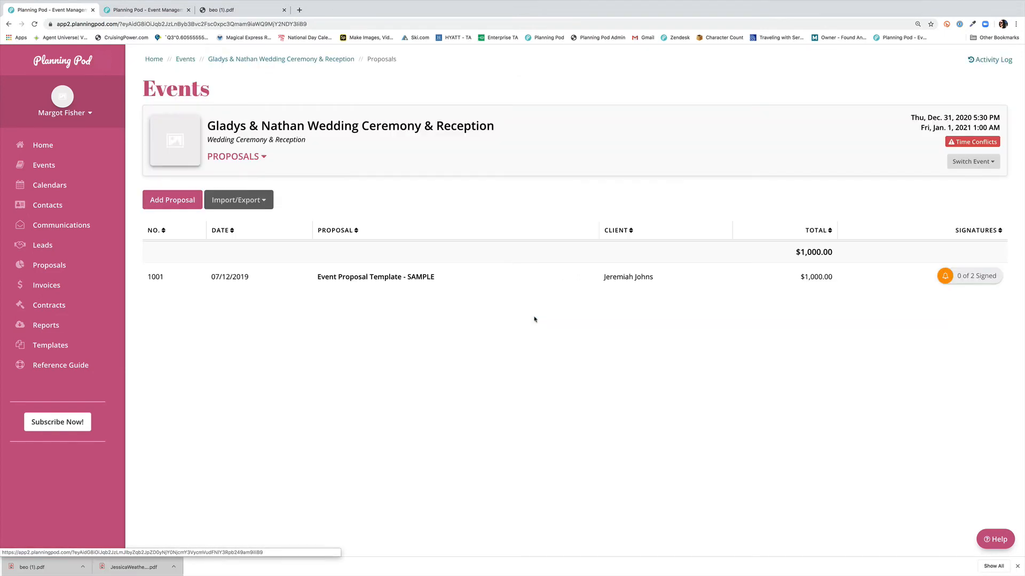
click(443, 286)
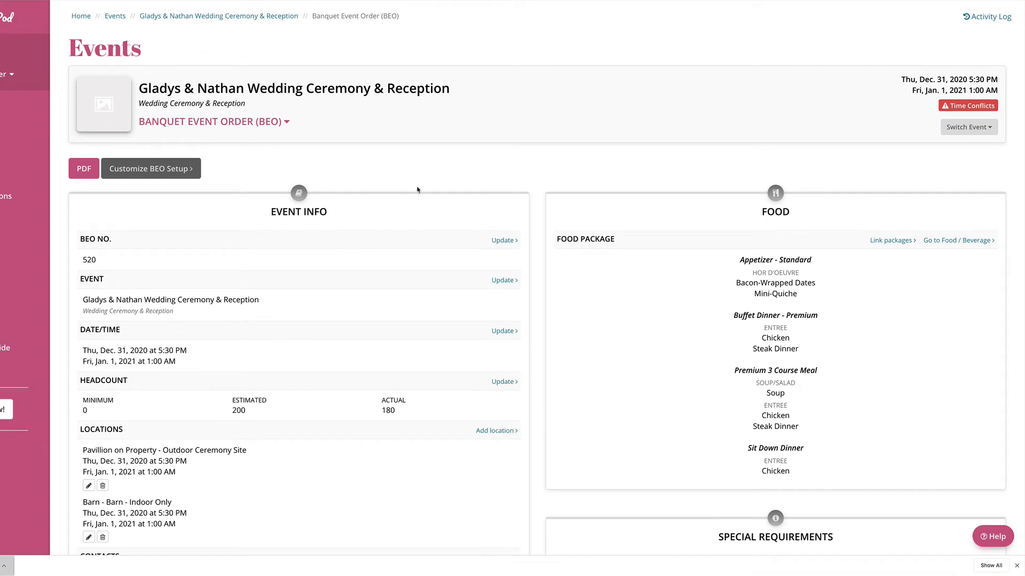
Step: Unlink the Premium 3 Course Meal food package from the BEO and save
scroll(418, 190, down, 2)
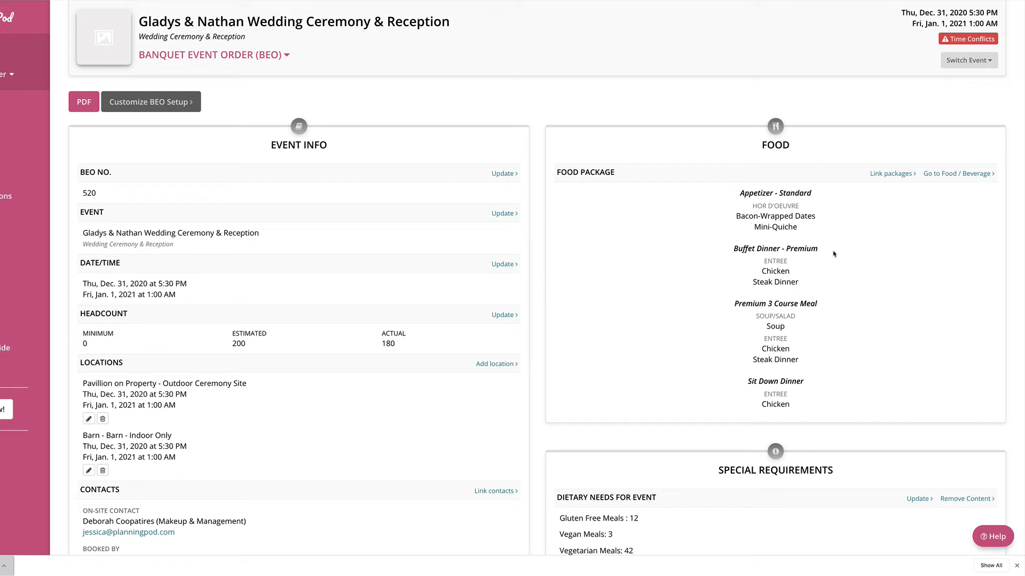
scroll(833, 254, down, 1)
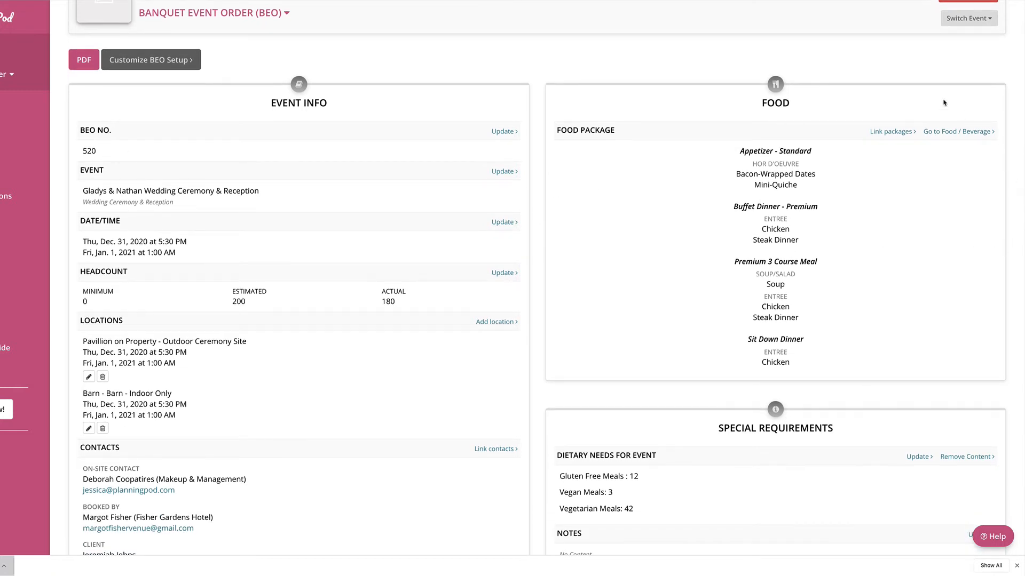
click(891, 133)
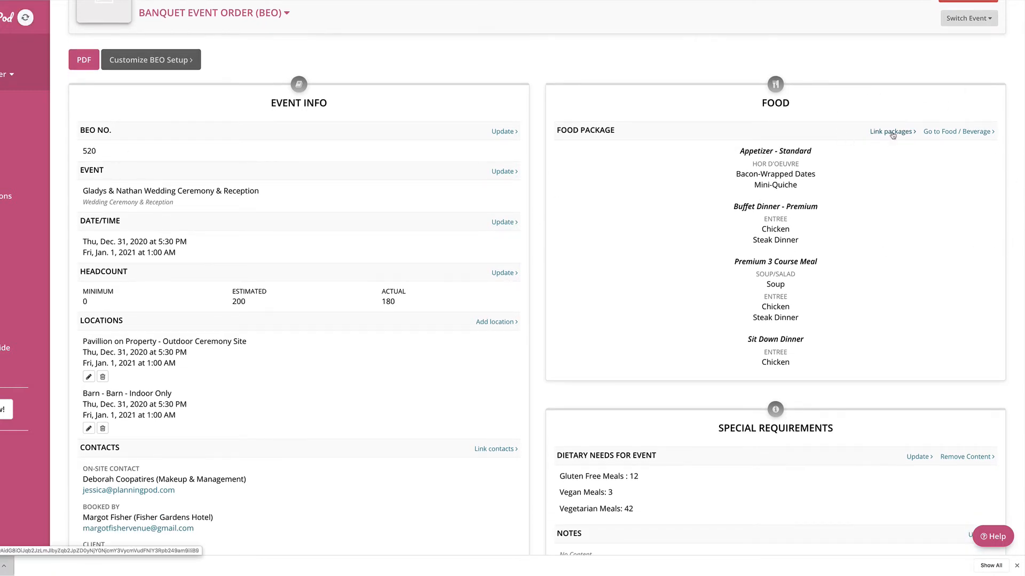
click(558, 108)
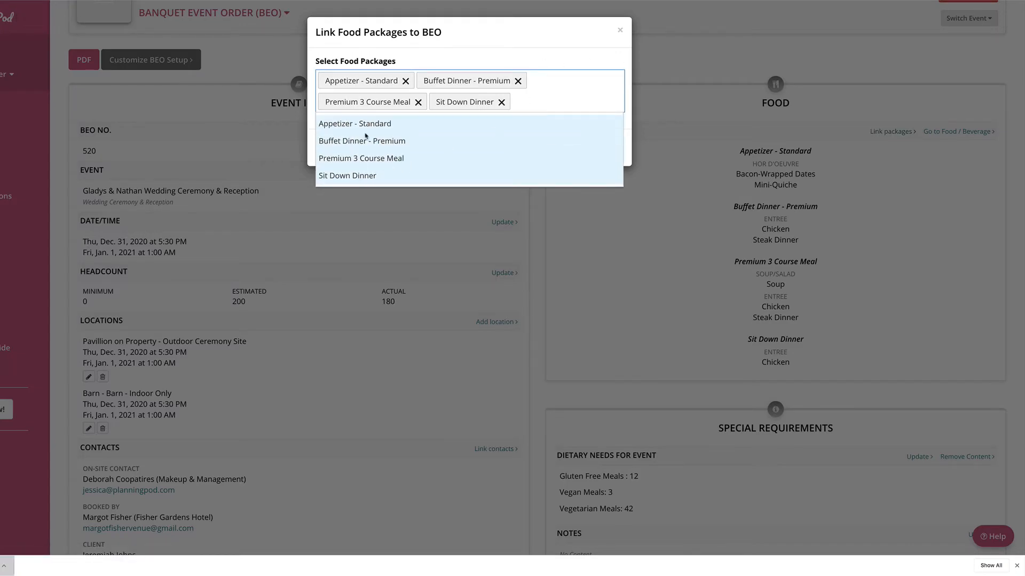
click(363, 158)
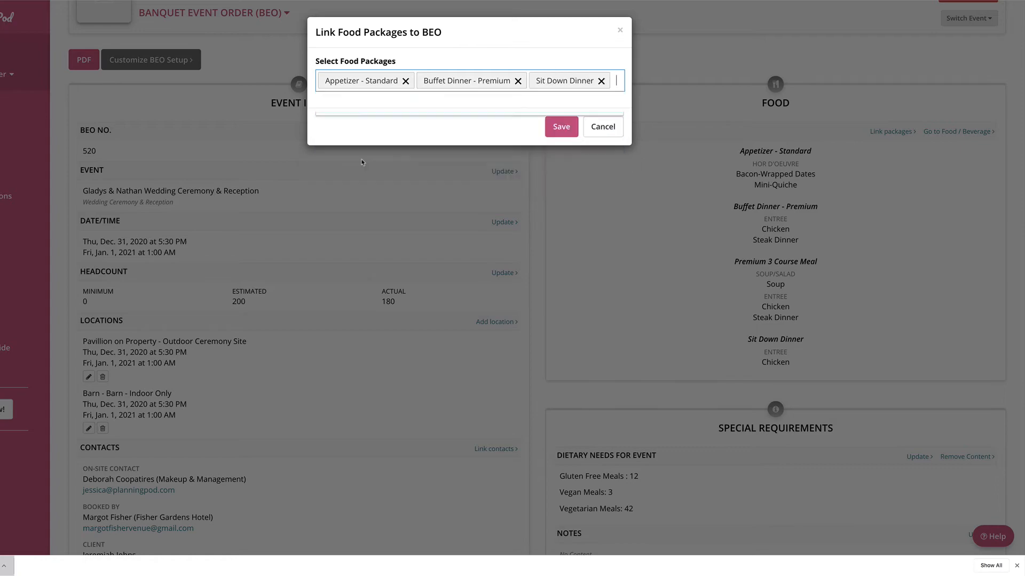
click(568, 129)
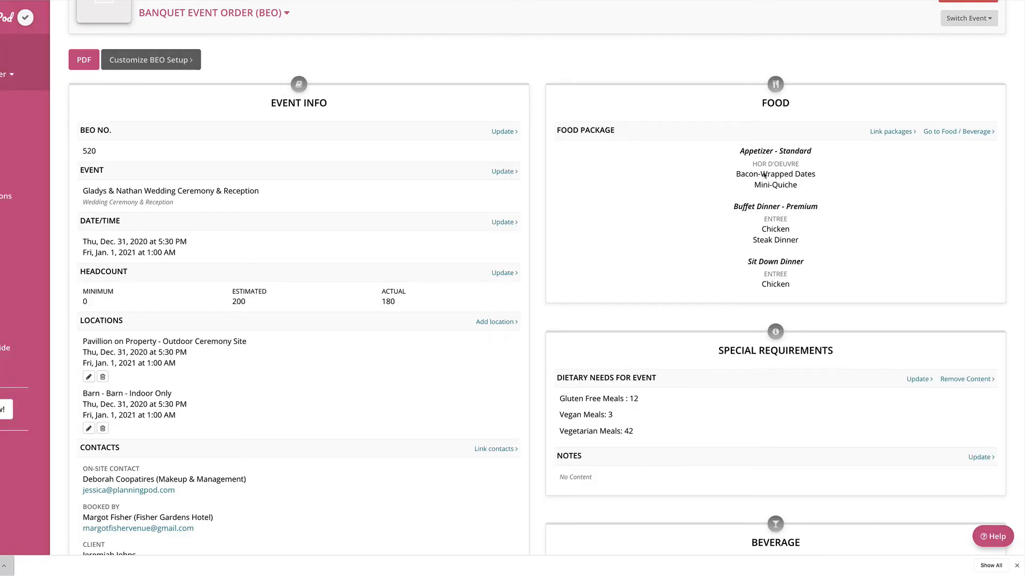
Step: Set Vegetarian Meals in the Dietary Needs for Event to 34 and save
scroll(868, 301, down, 2)
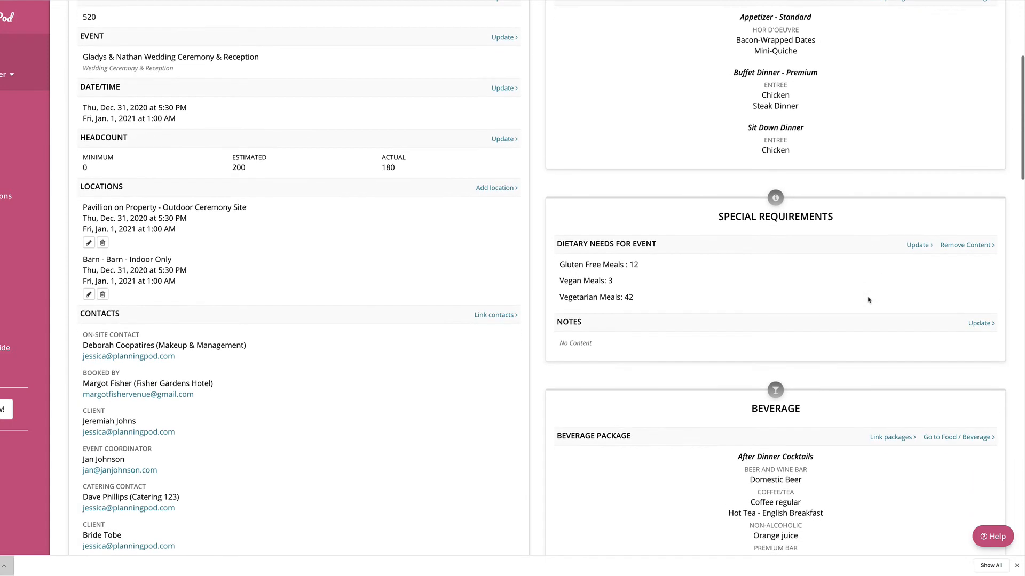
click(918, 247)
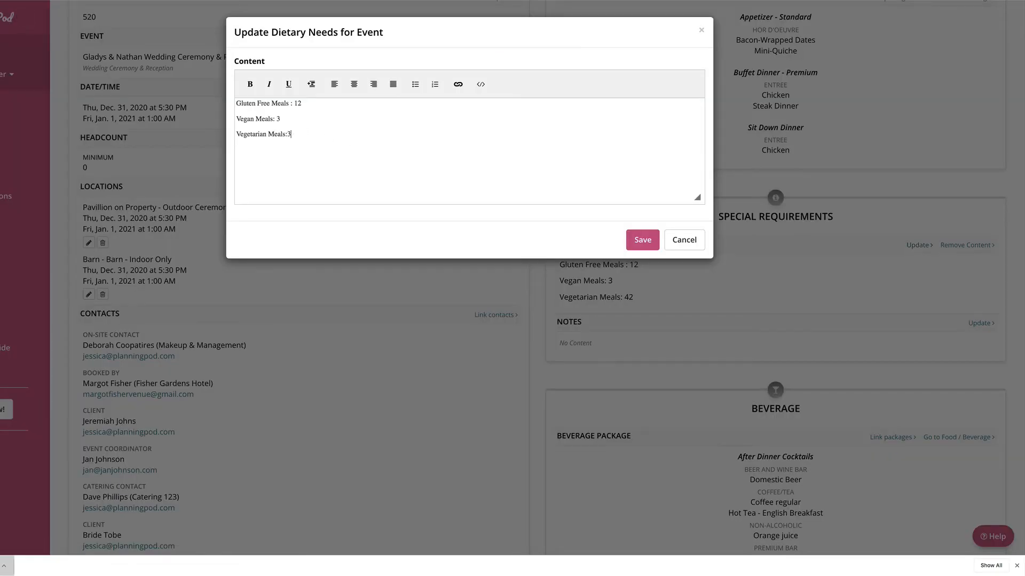
click(643, 240)
Step: Add the note "One of the meals should be vegan and gluten free" to the BEO's special requirements and save
click(979, 323)
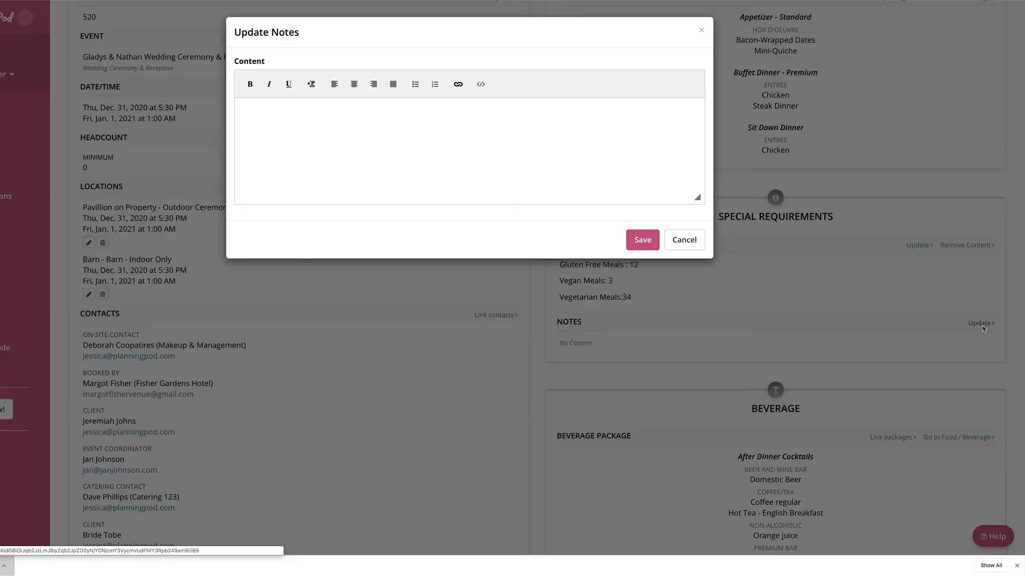
text(One of the mea)
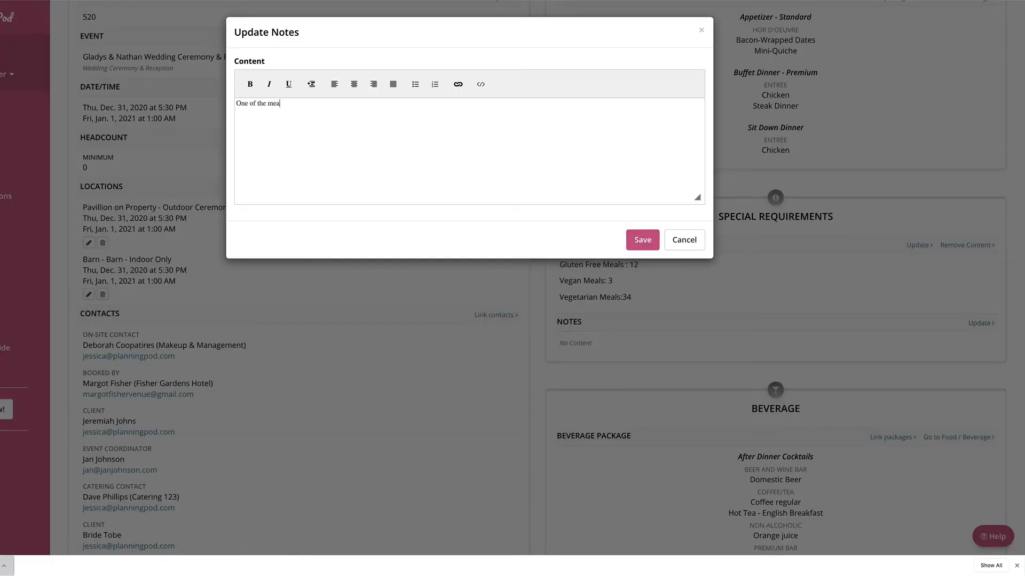
text(ls should be vegan and gluten free)
click(642, 240)
Step: Review the beverage packages linked to the BEO in the link dialog and close it
scroll(913, 380, down, 3)
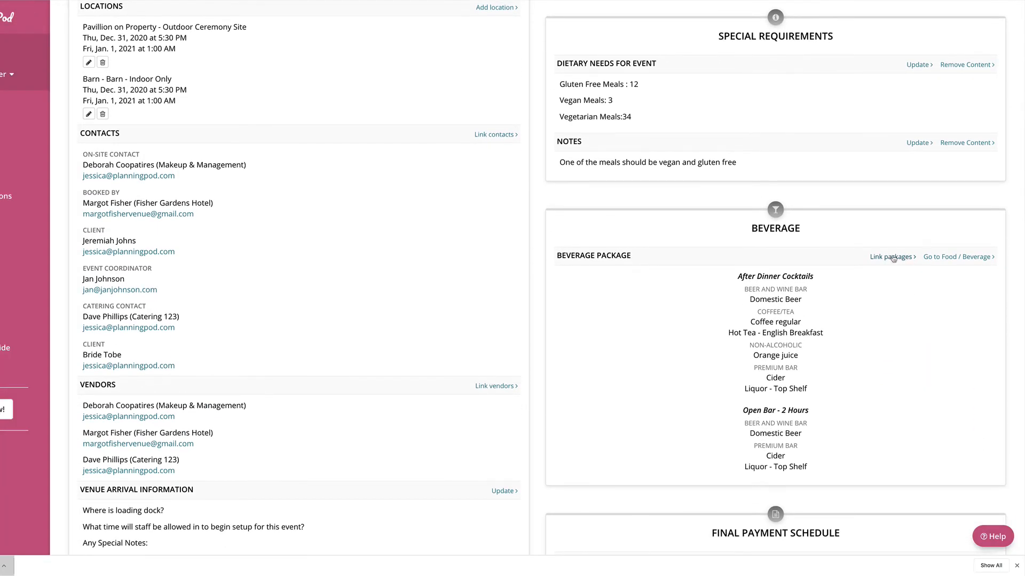
click(893, 258)
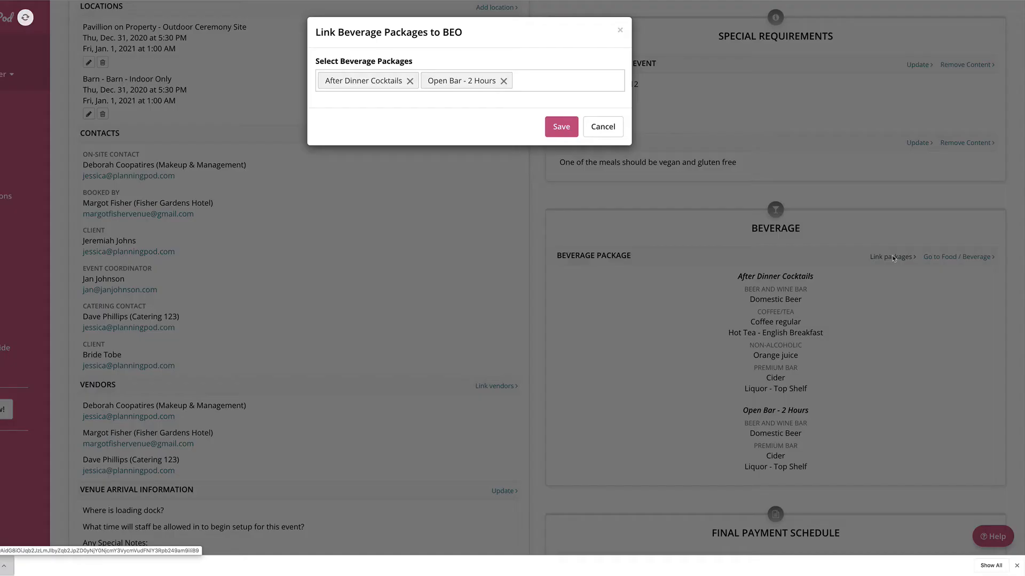
click(549, 81)
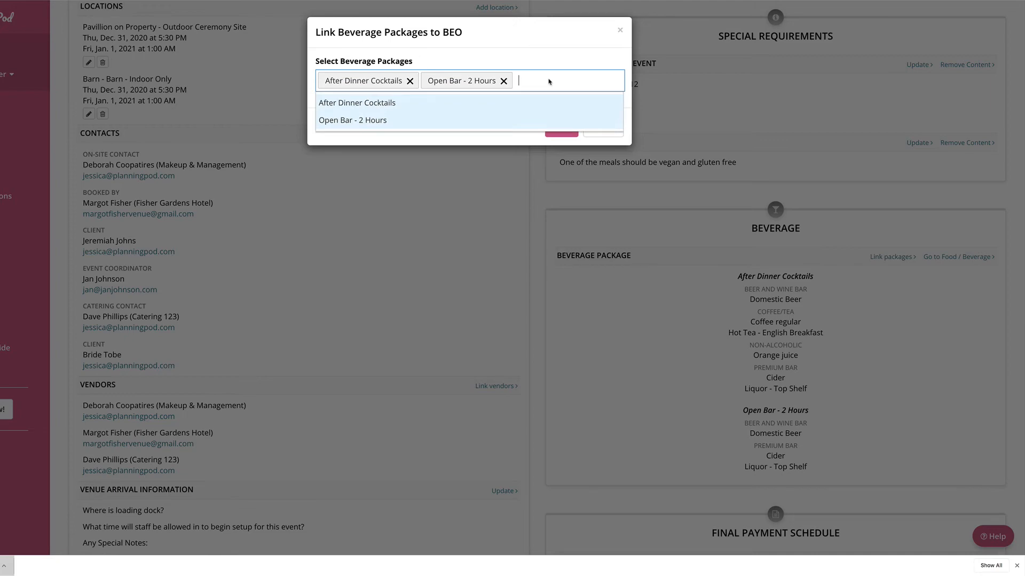
click(513, 143)
click(567, 128)
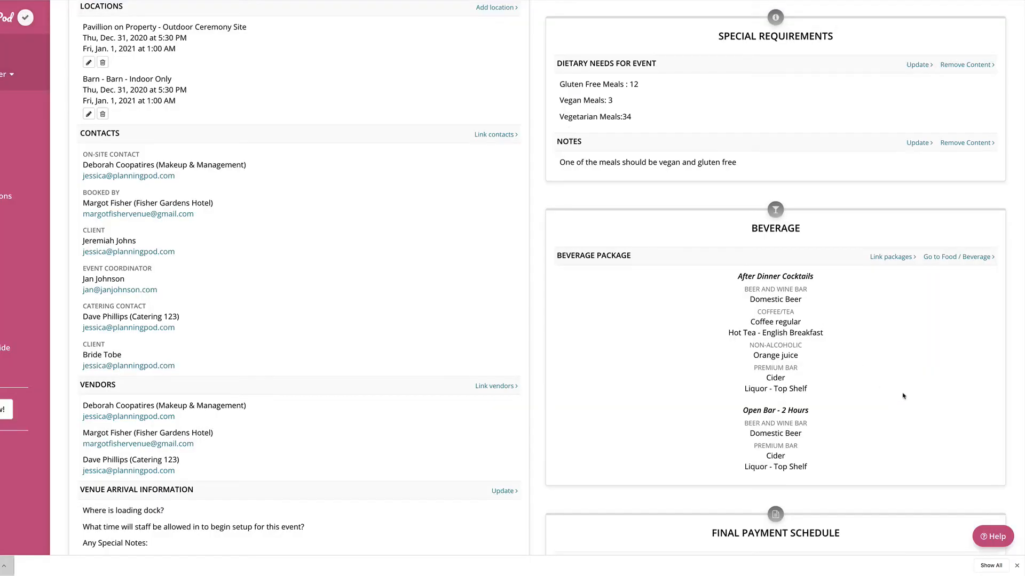
Step: Set the client requests to "Client would like us to cue their departure from the venue." and save
scroll(919, 319, down, 5)
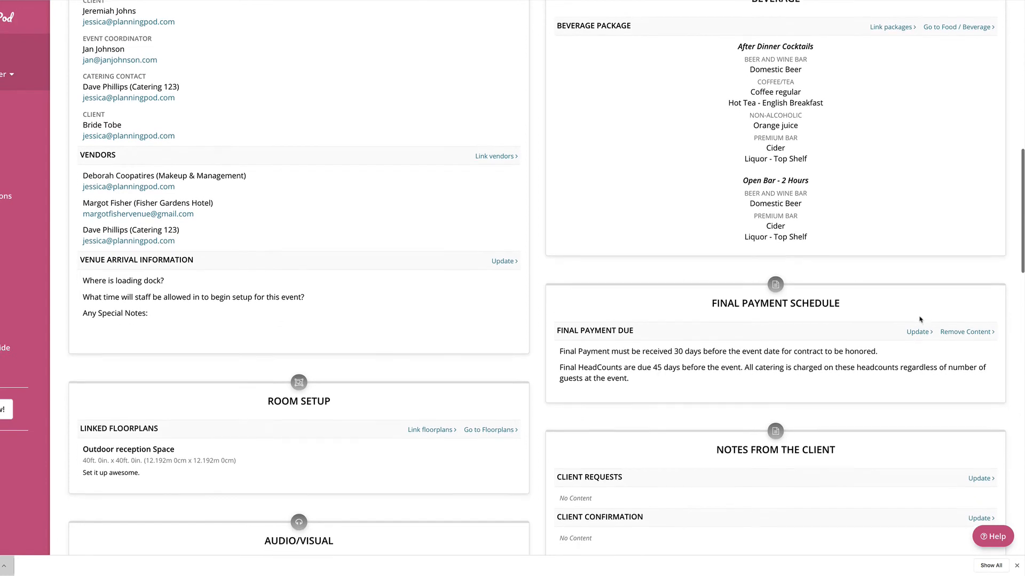
scroll(920, 319, down, 3)
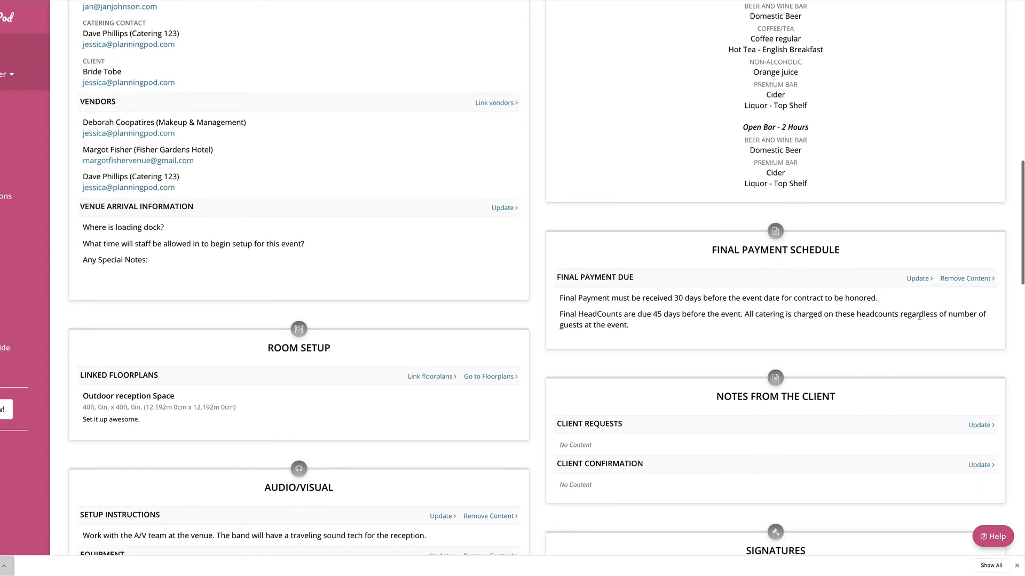
scroll(919, 319, down, 1)
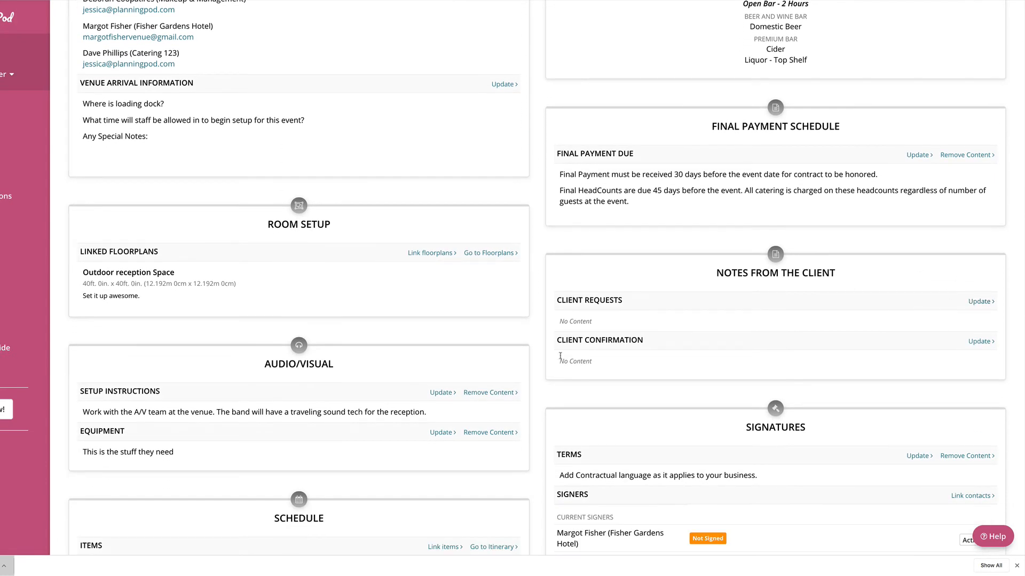
click(980, 302)
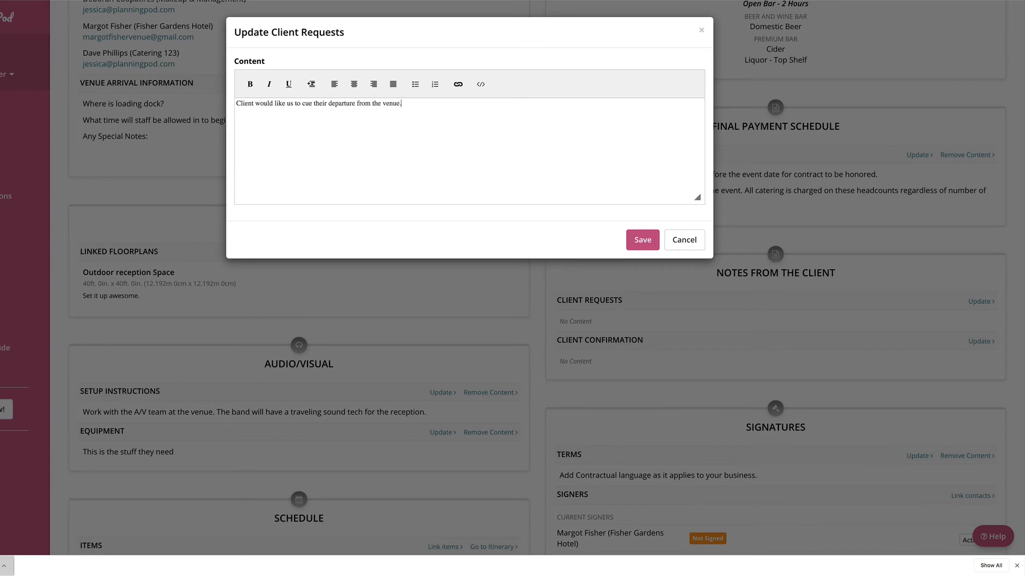
click(643, 240)
Step: Start collecting the hotel contact's signature in person from the BEO's signers list
scroll(911, 380, down, 3)
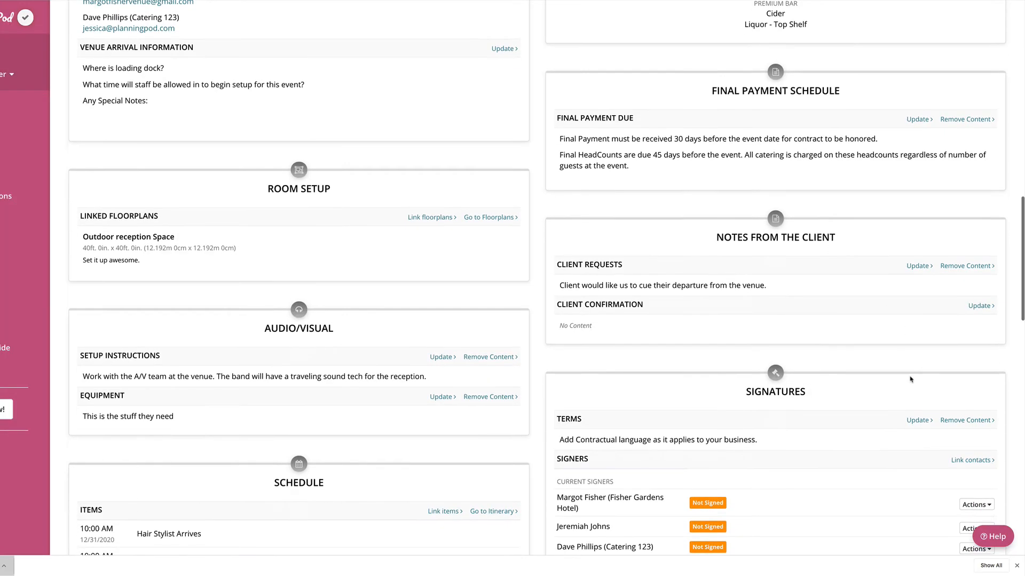
scroll(910, 380, down, 3)
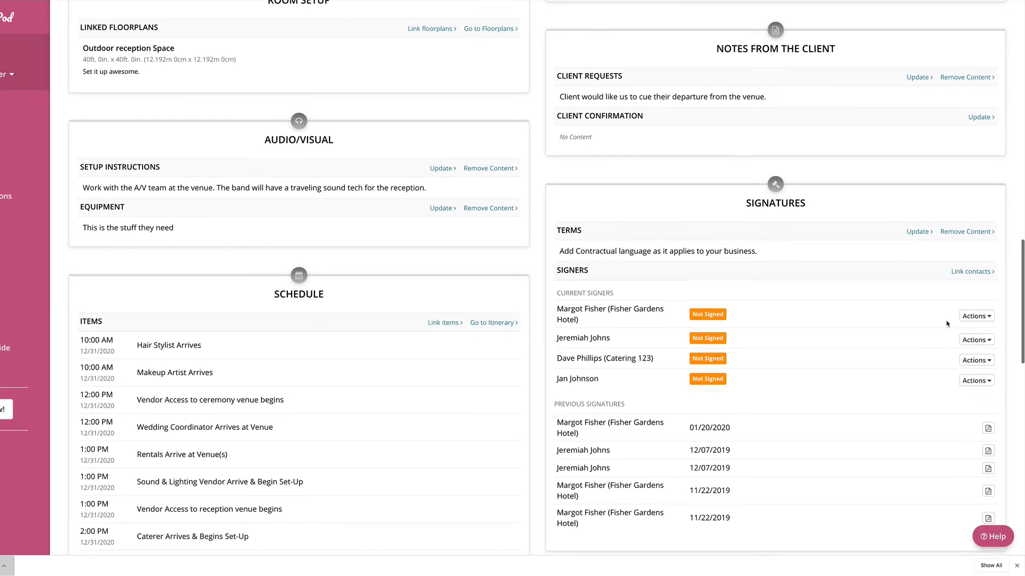
scroll(911, 249, down, 3)
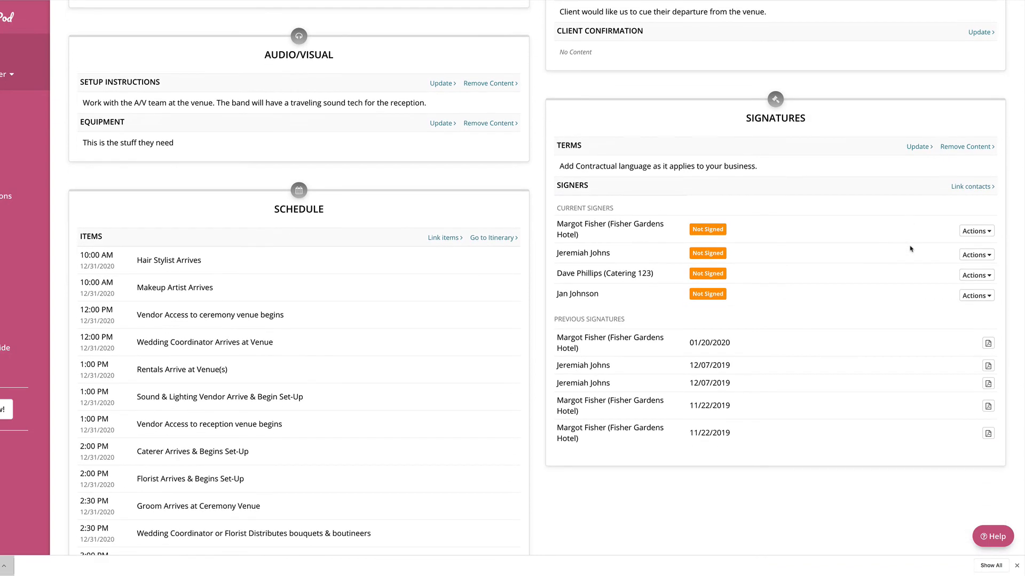
scroll(911, 249, down, 1)
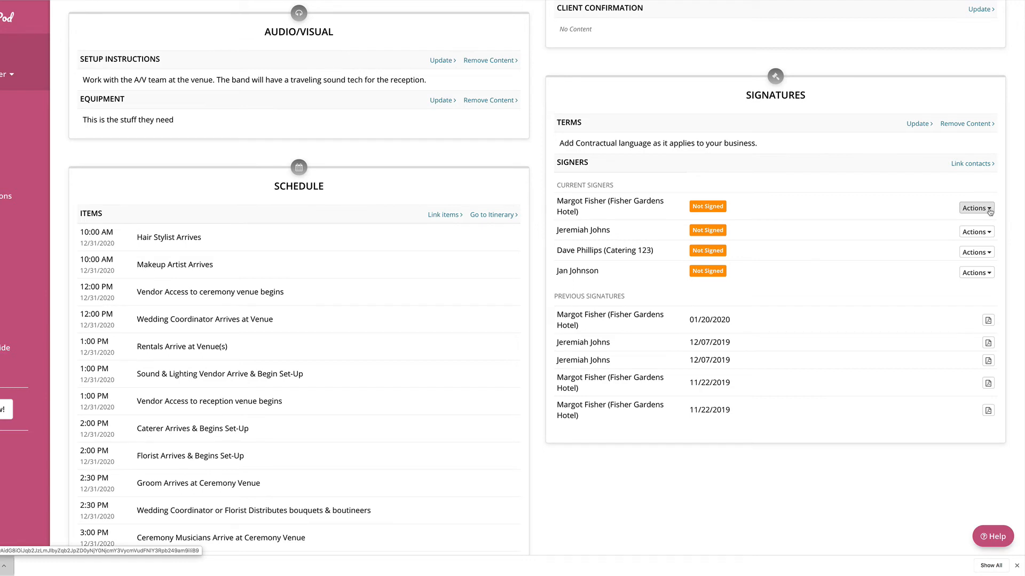
click(989, 210)
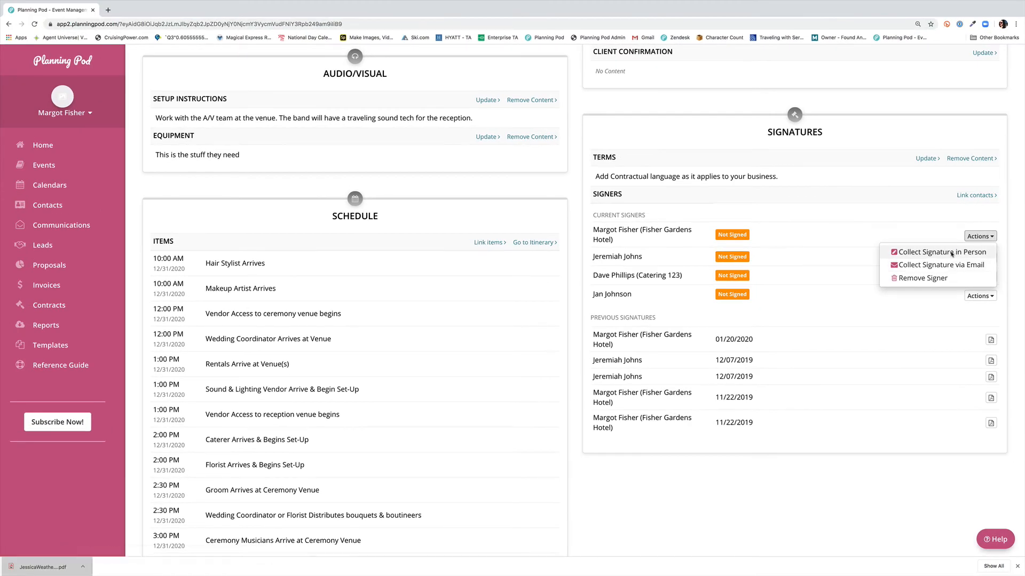
click(952, 255)
Step: On the signing page, acknowledge the electronic signature and choose the security question "What was the make and model of your first car?"
scroll(468, 213, down, 5)
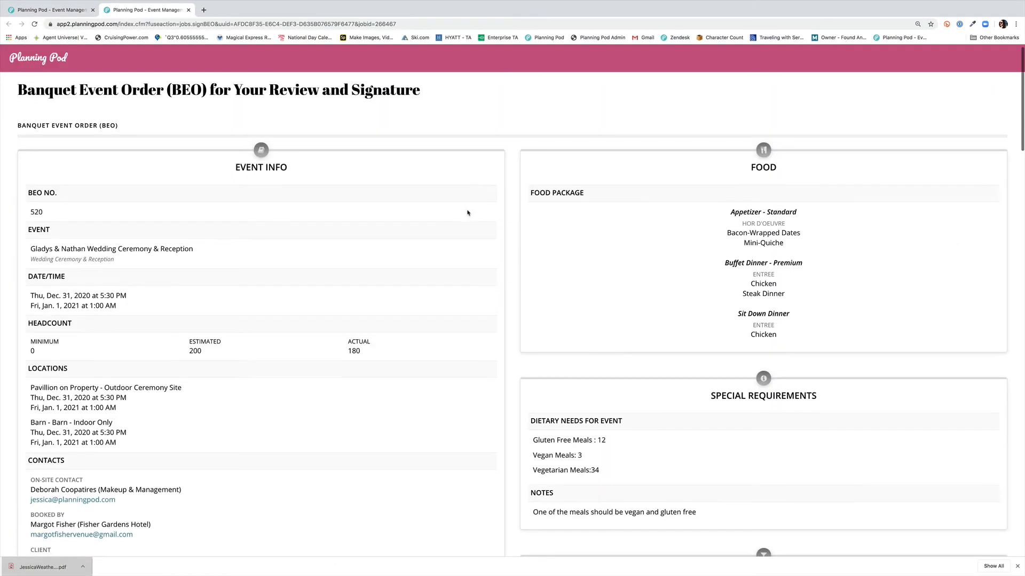
scroll(468, 213, down, 10)
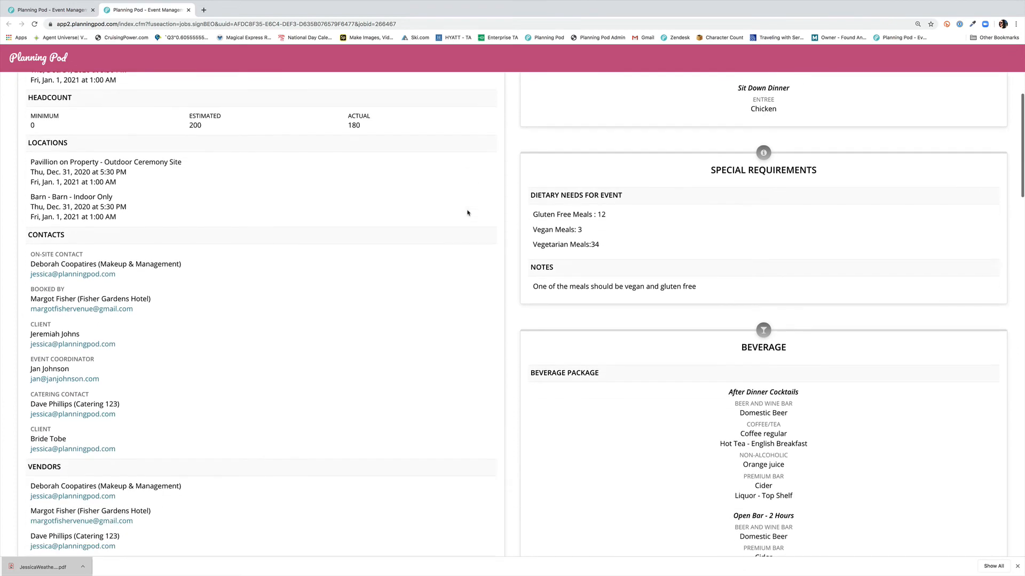
scroll(467, 213, down, 20)
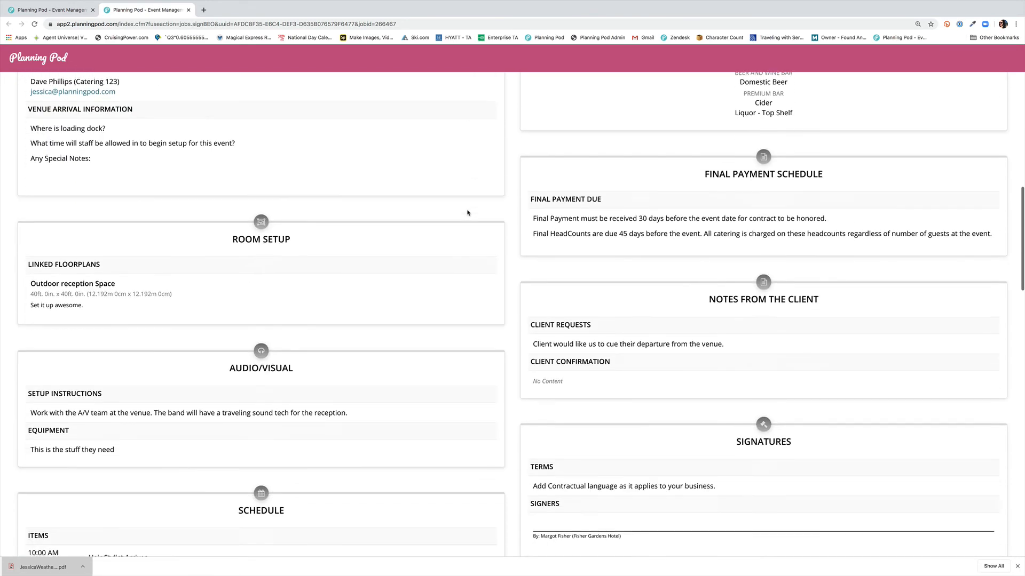
scroll(467, 212, down, 20)
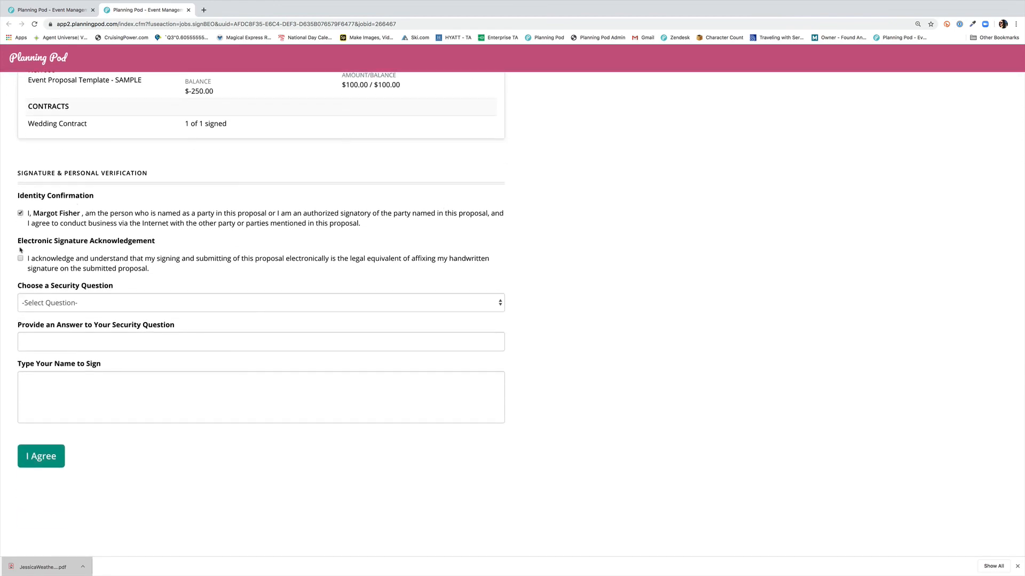
click(95, 310)
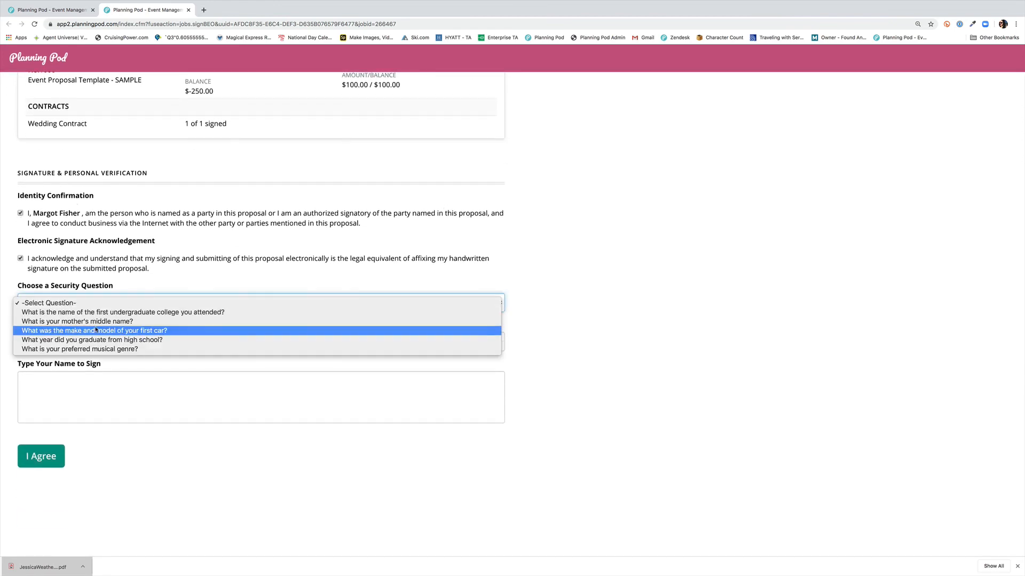
click(97, 331)
click(87, 338)
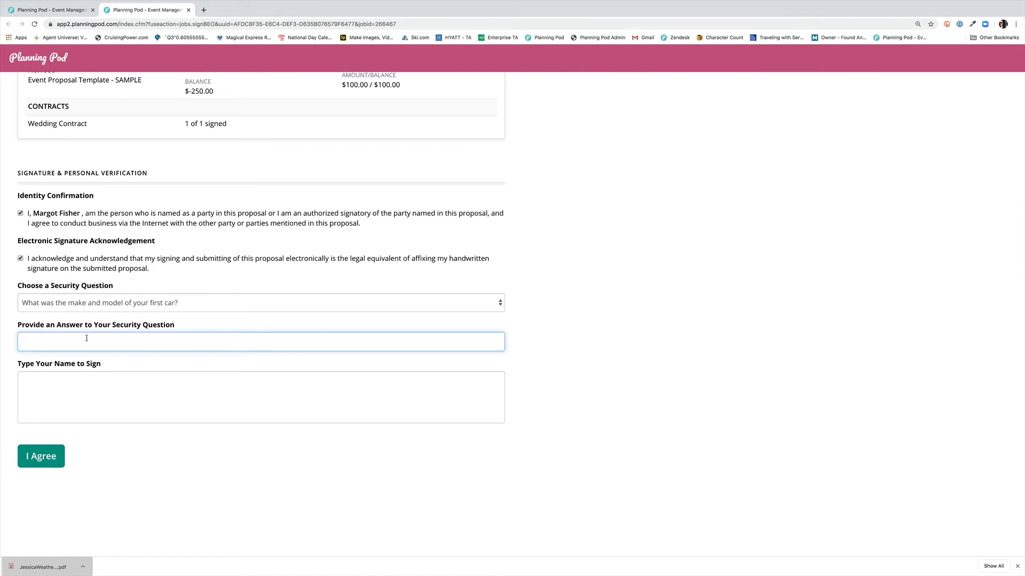
Step: Enter the security answer, type the signer's name as signature, and agree to sign the BEO
click(87, 384)
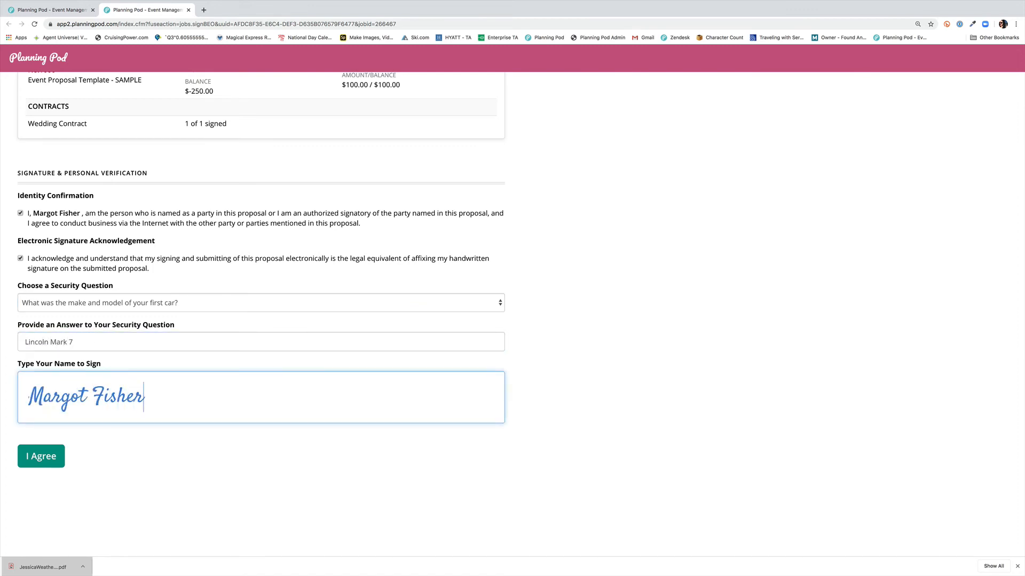
click(43, 462)
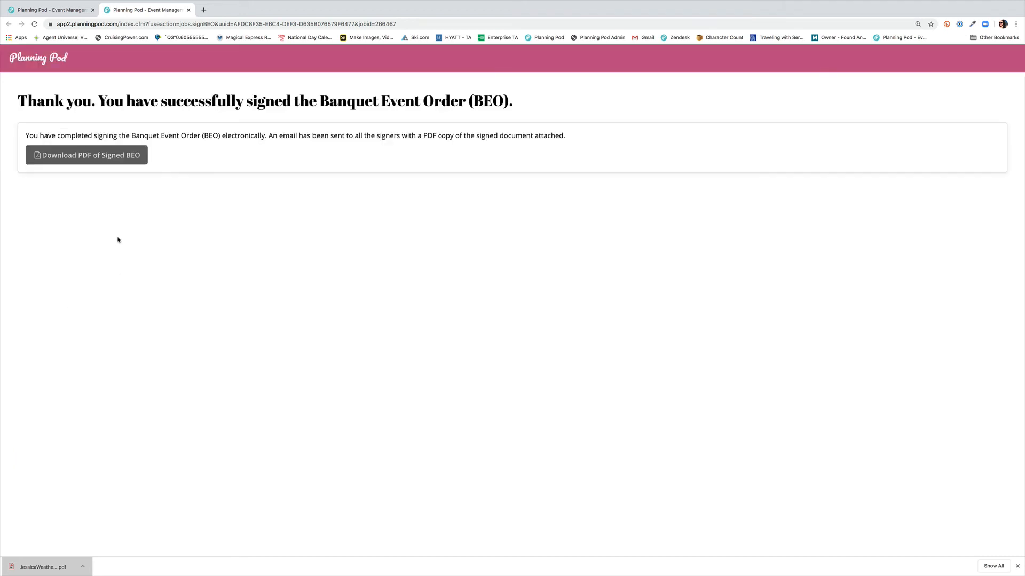
Step: Download the PDF of the signed BEO and open it to review its pages
click(106, 159)
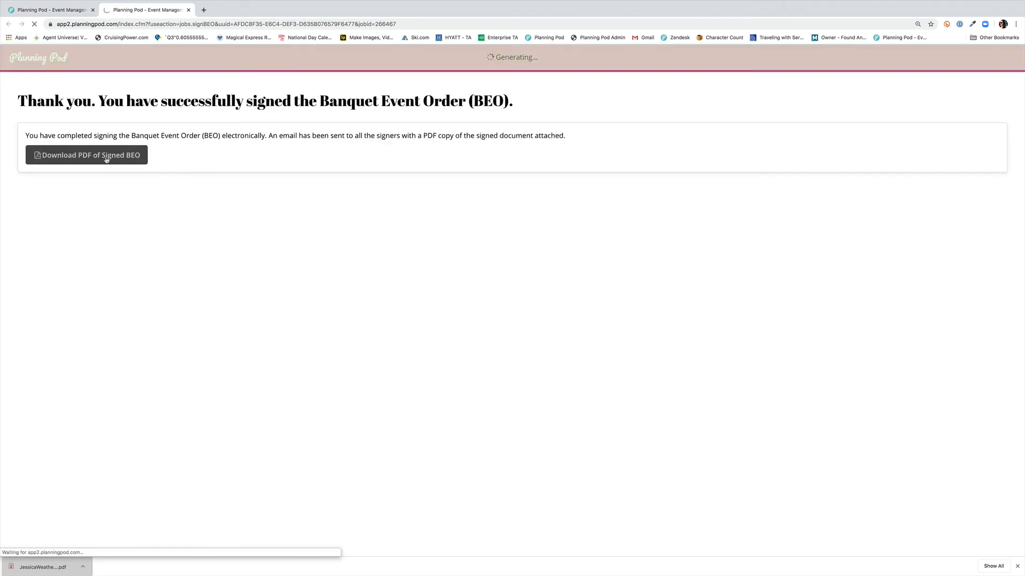
click(32, 567)
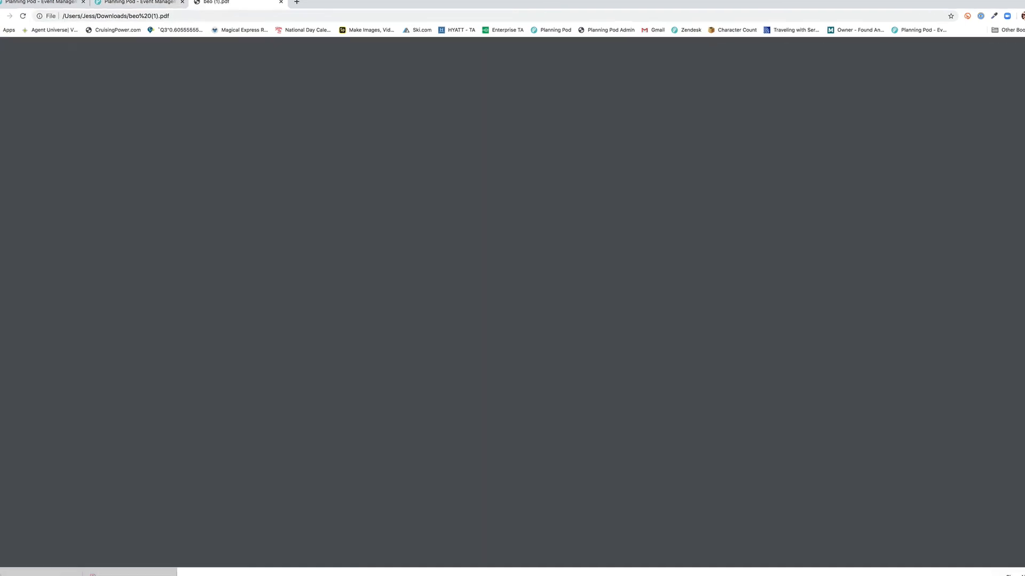
scroll(621, 470, down, 1)
scroll(620, 470, down, 5)
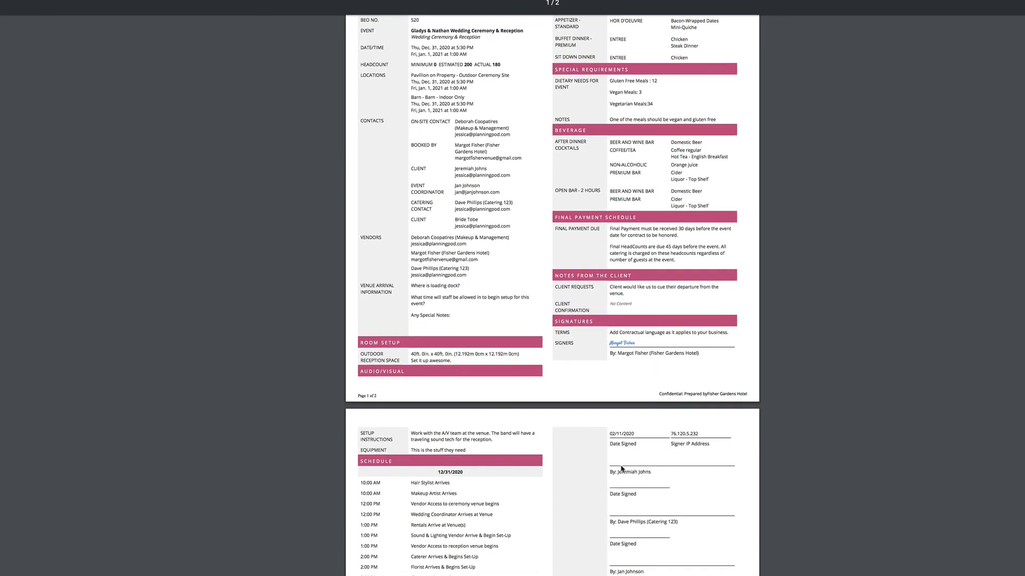
scroll(655, 345, down, 1)
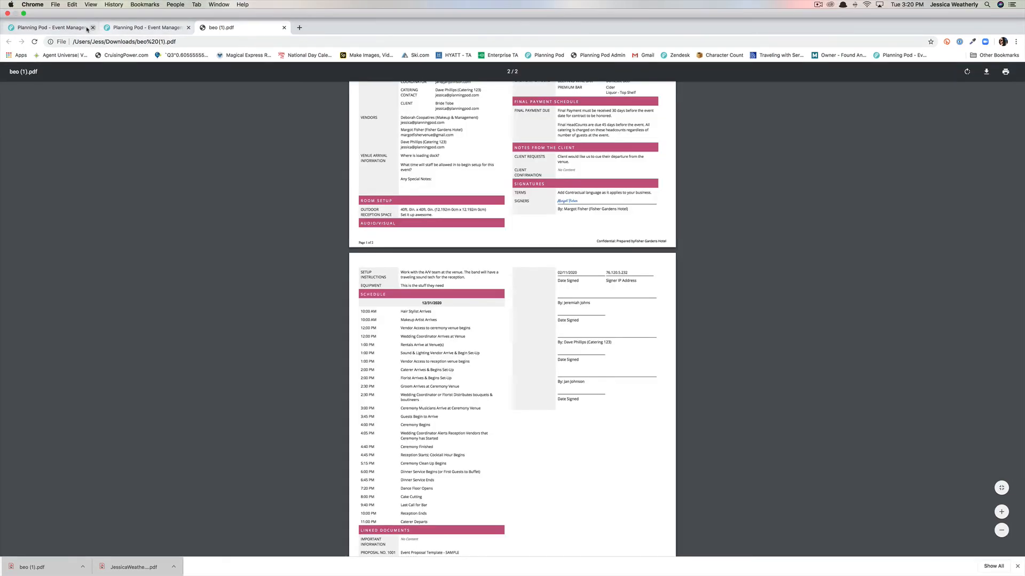
Step: Return to the event's BEO tab and refresh it
click(74, 15)
click(34, 41)
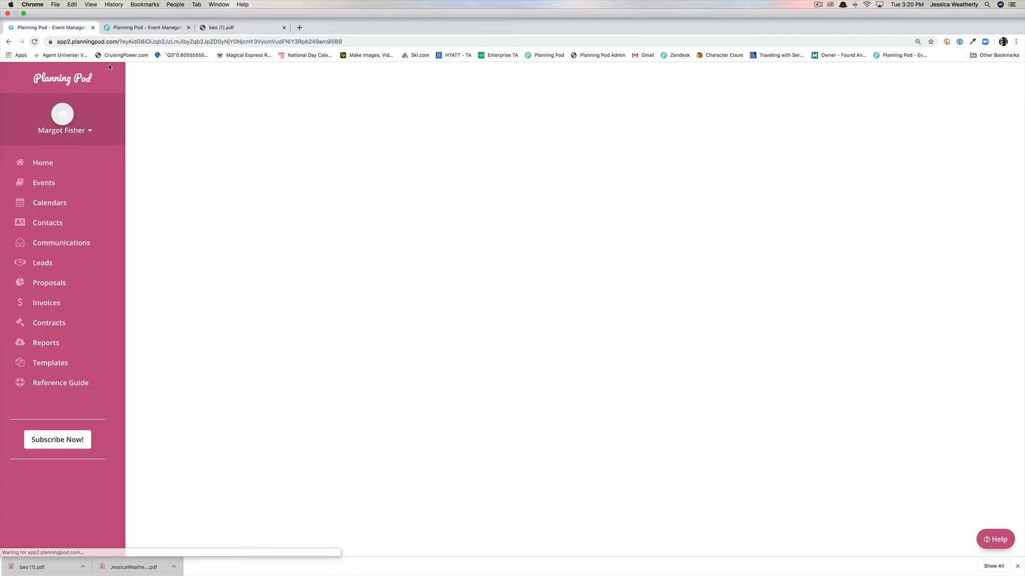
scroll(631, 367, down, 20)
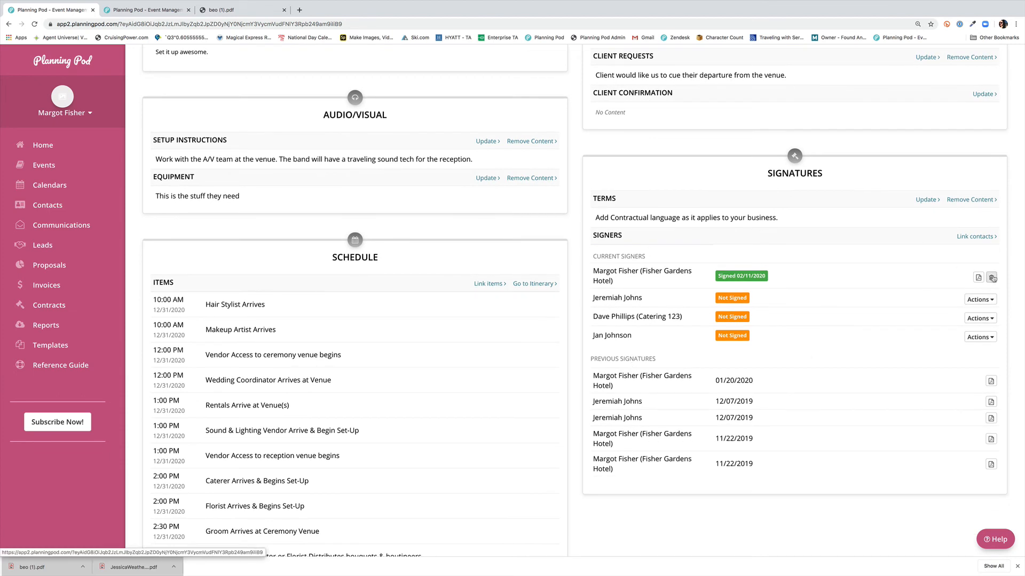
Step: Clear the hotel contact's signature and start collecting it in person again
click(992, 278)
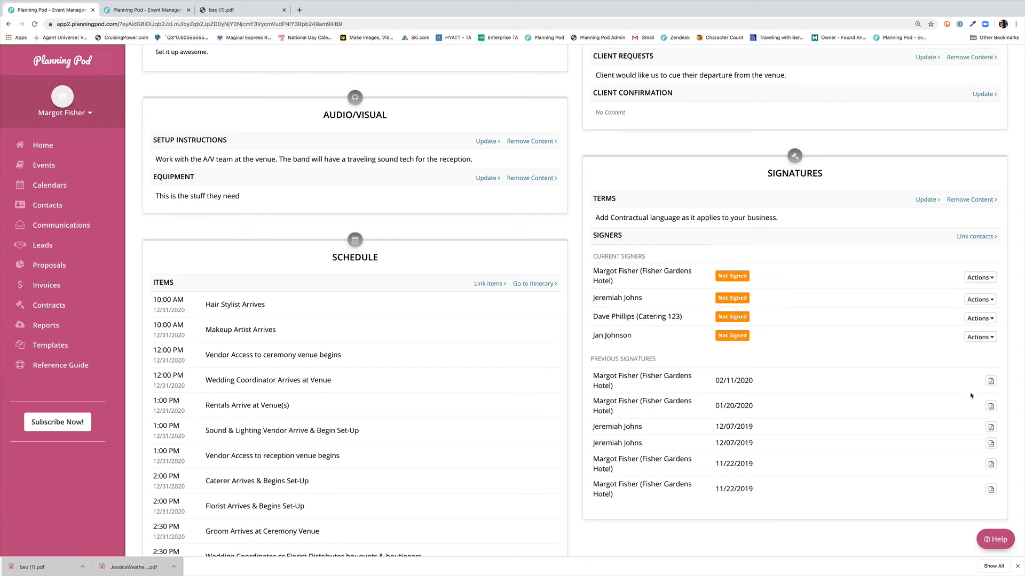
click(980, 278)
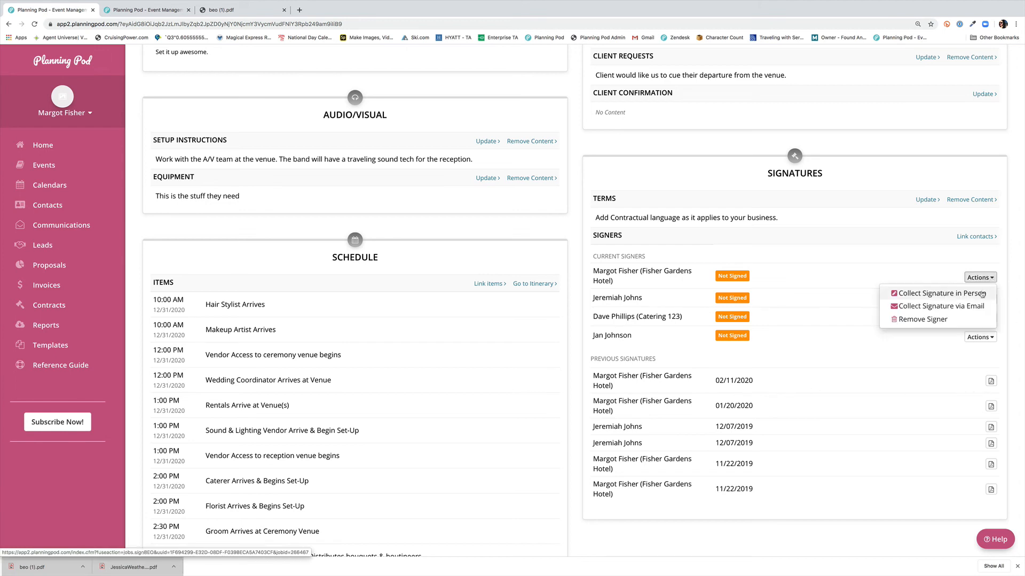
click(982, 294)
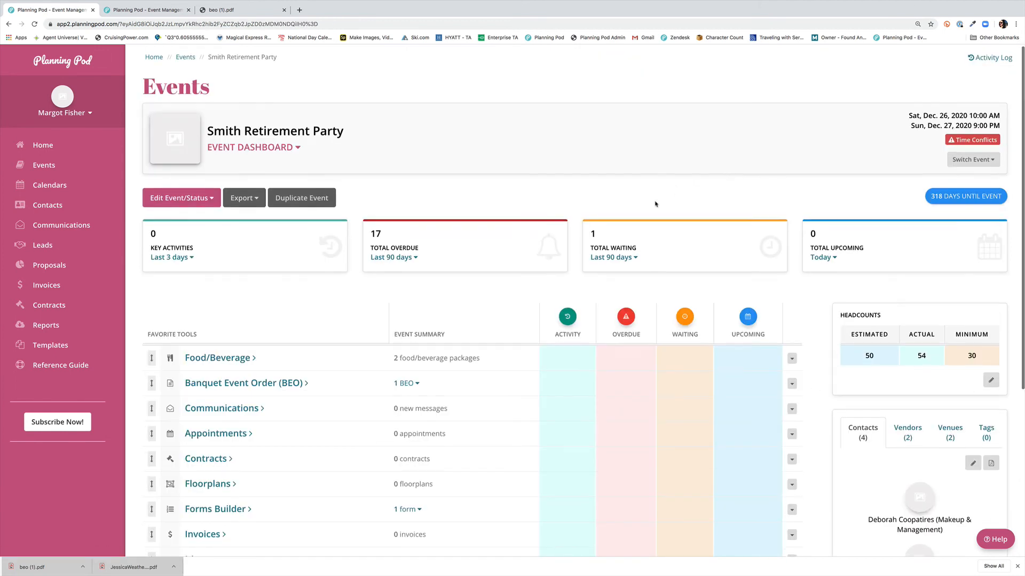
Step: Import the Event Invoice Template as a new invoice for the event and link it to the BEO
scroll(655, 204, down, 2)
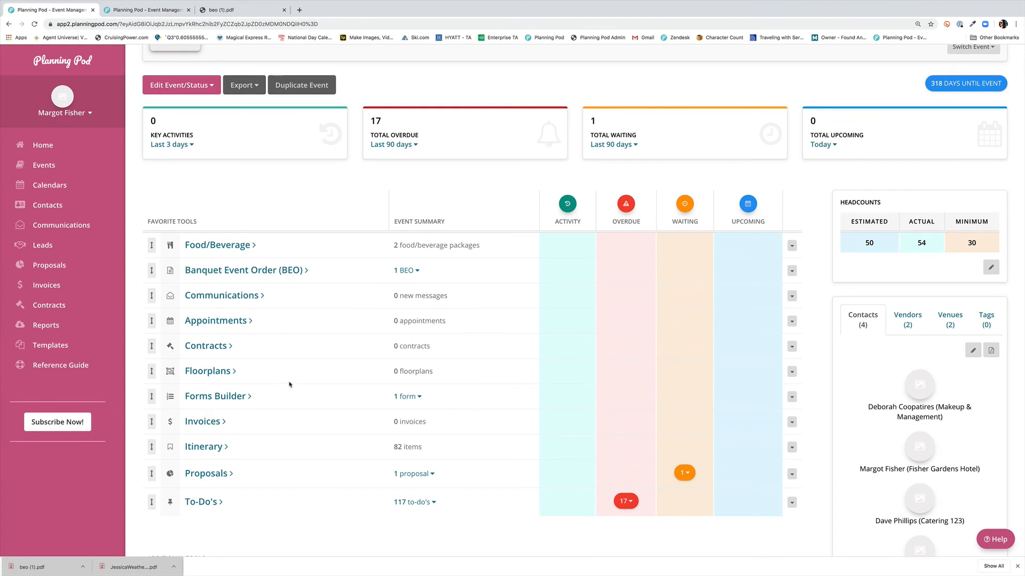
click(210, 425)
click(229, 200)
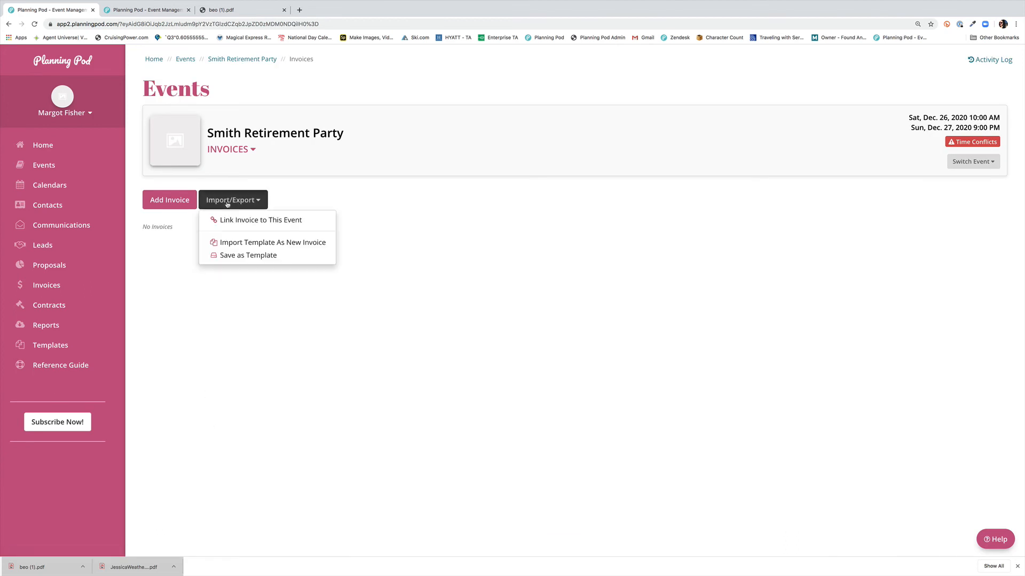
click(251, 242)
click(550, 118)
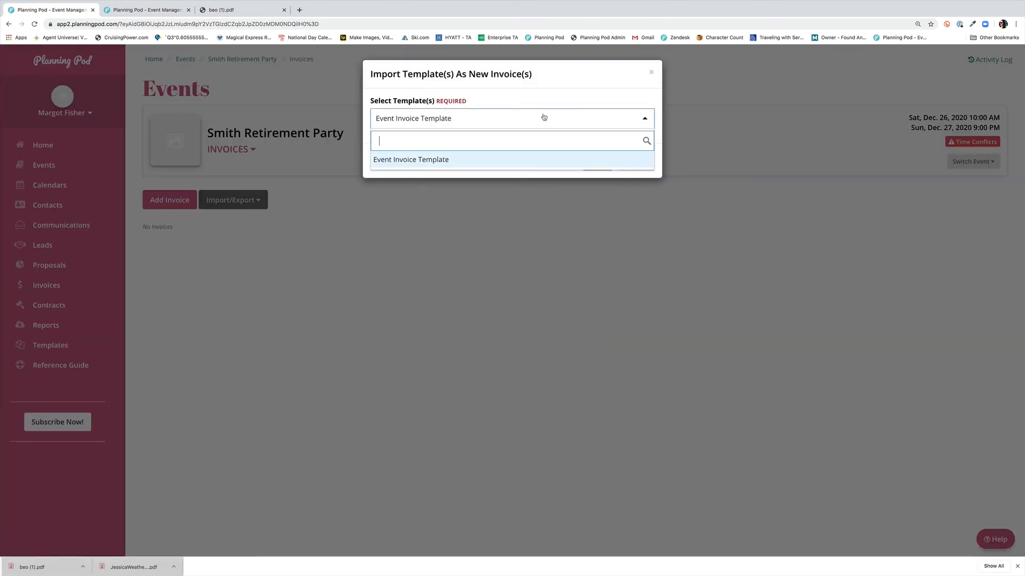
click(526, 158)
click(595, 162)
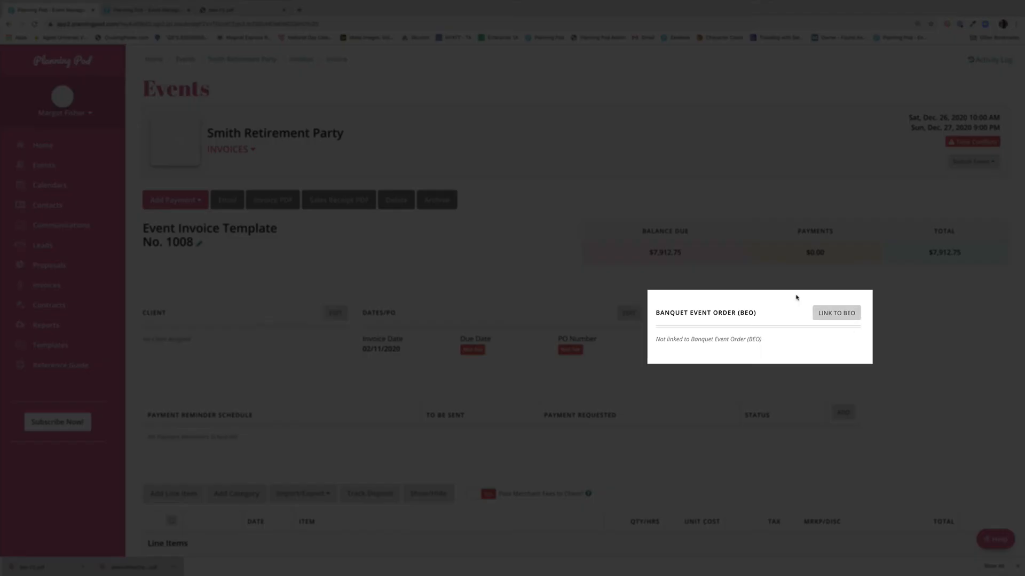
click(840, 313)
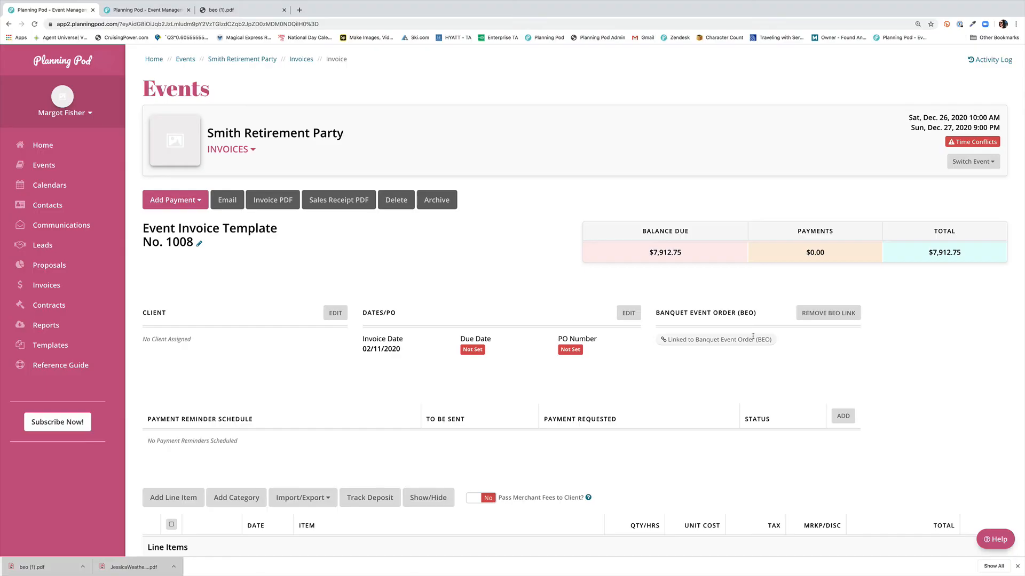
Step: Connect the existing Contract to the Smith Retirement Party event and open it to check its BEO link
click(241, 60)
scroll(480, 325, down, 3)
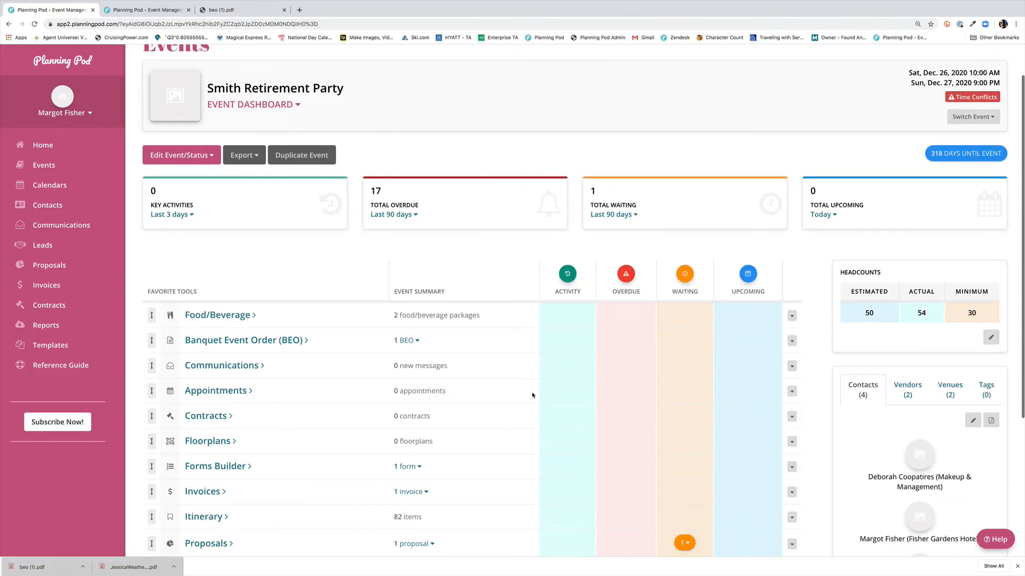
click(208, 324)
click(241, 200)
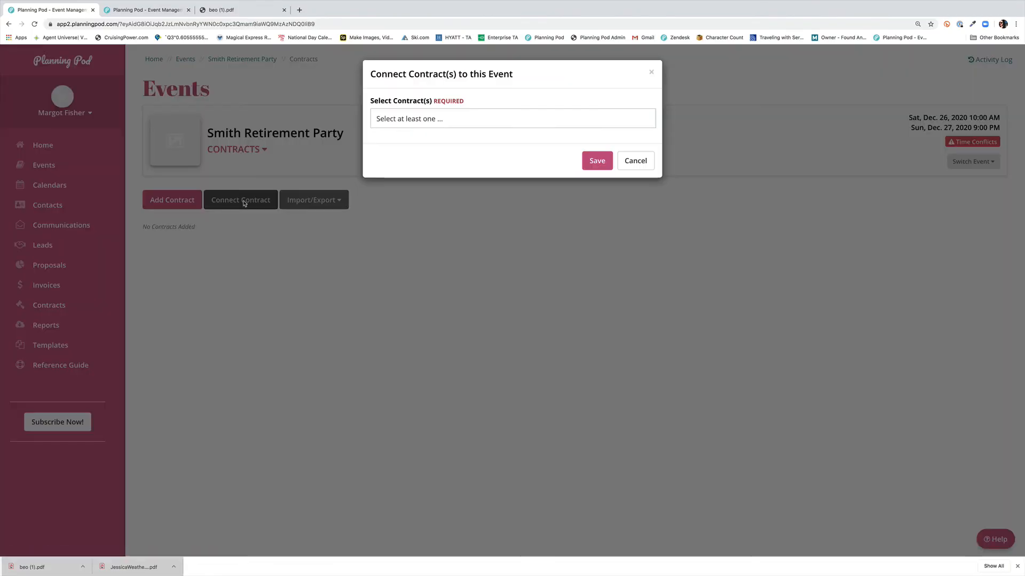
click(531, 119)
click(522, 138)
click(597, 161)
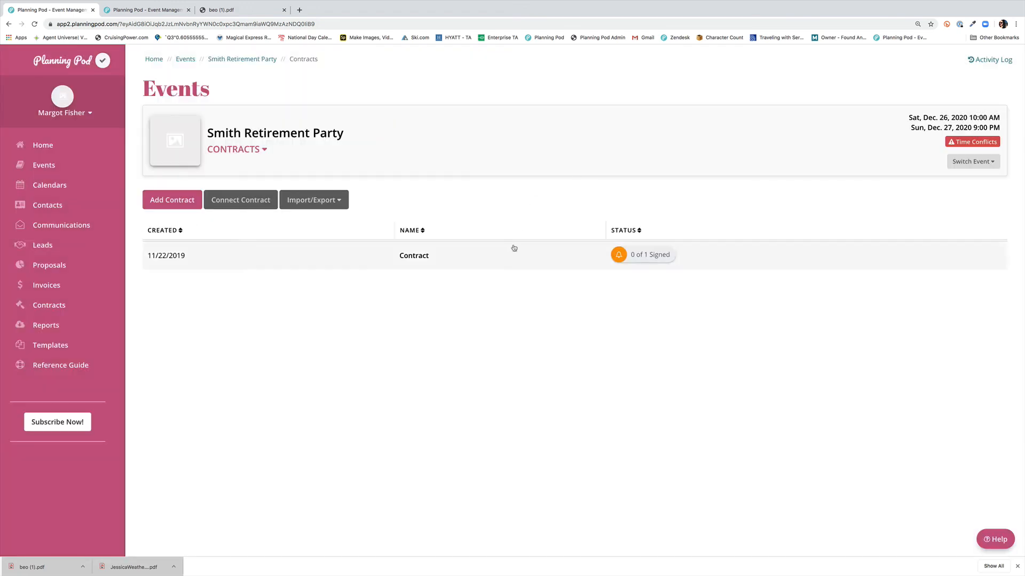
click(543, 247)
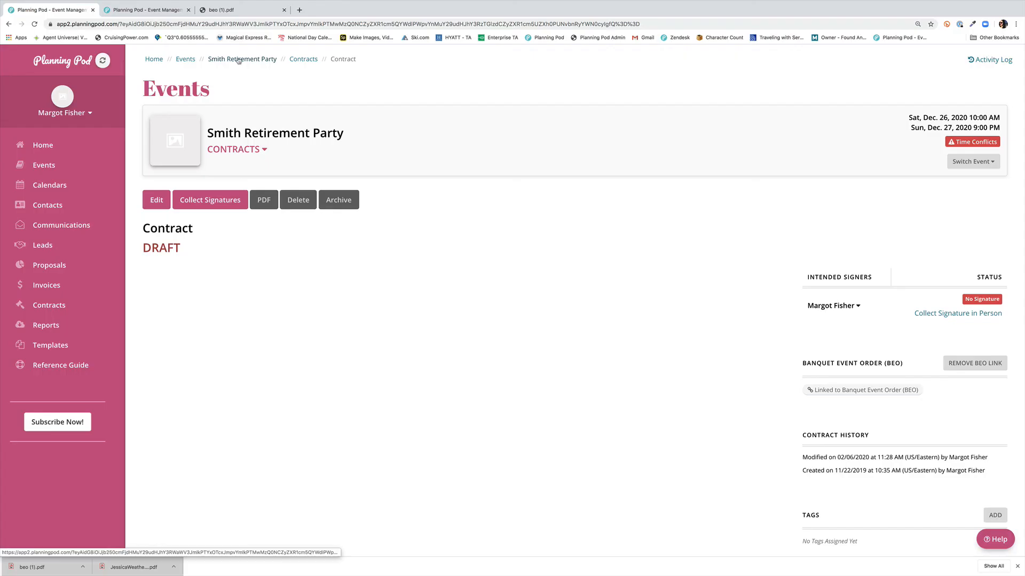
Step: Import the Corporate Event template as a new proposal and link the proposal to the BEO
click(237, 59)
scroll(424, 374, down, 4)
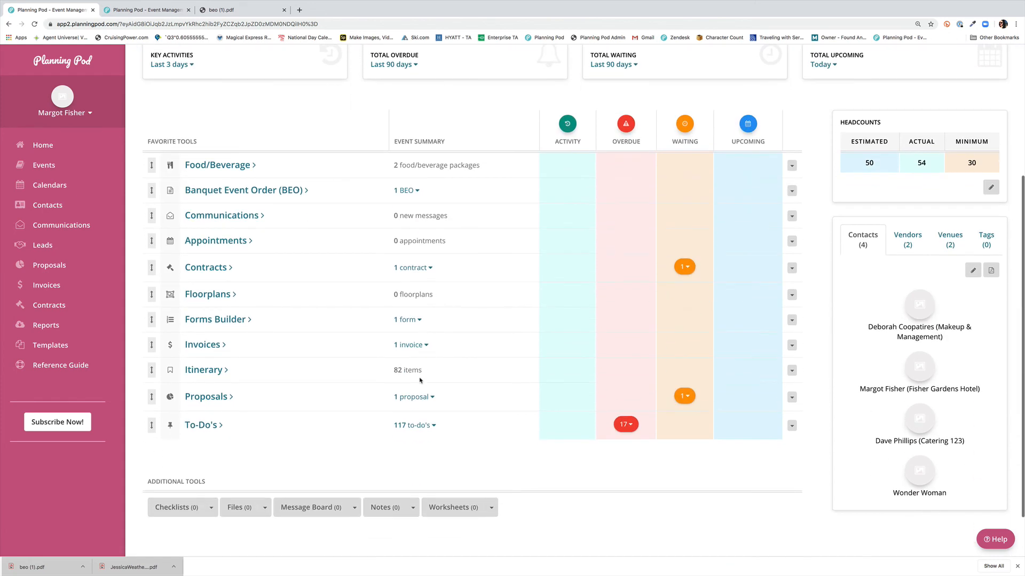
click(231, 400)
click(241, 202)
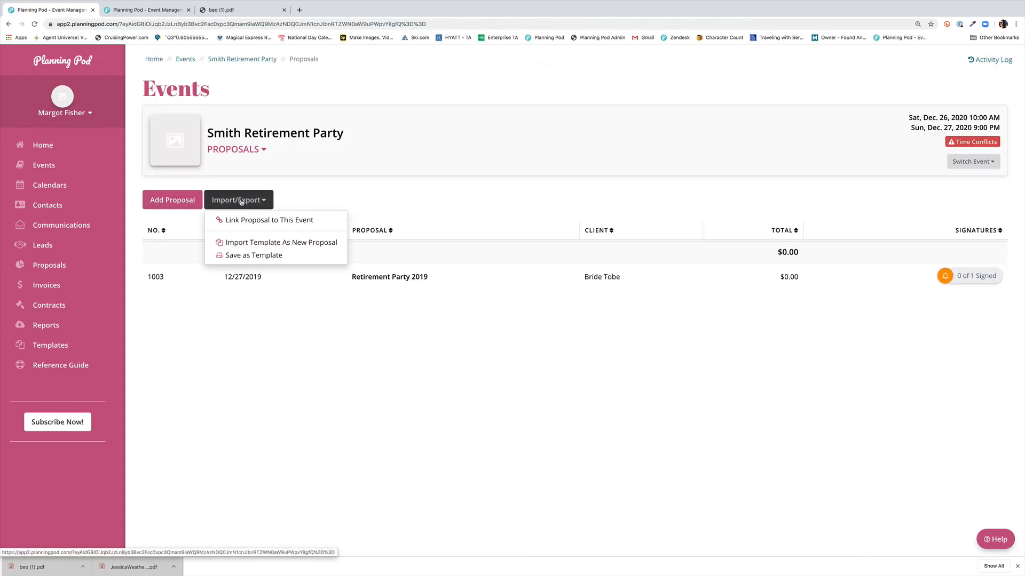
click(270, 243)
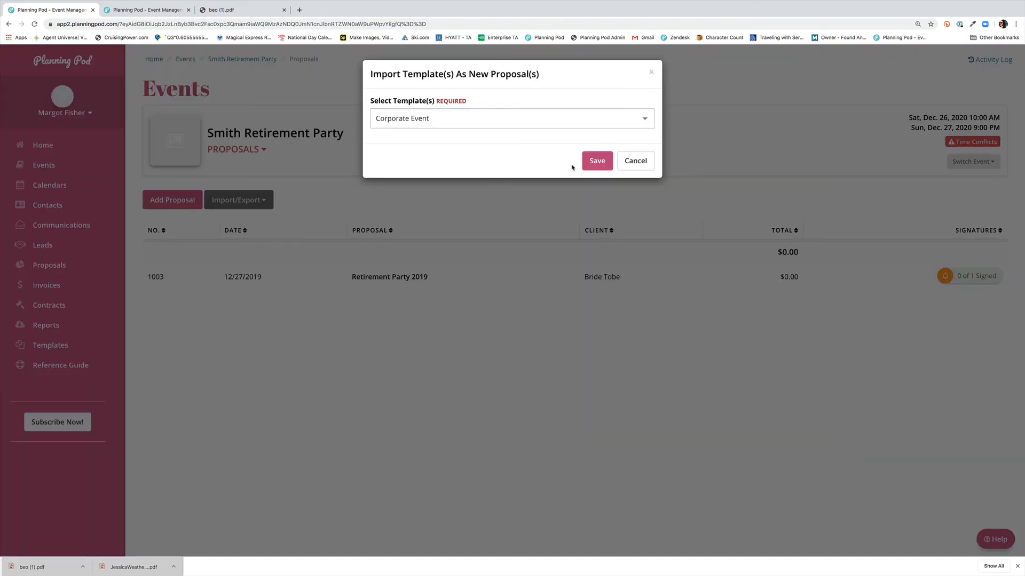
click(598, 163)
click(993, 314)
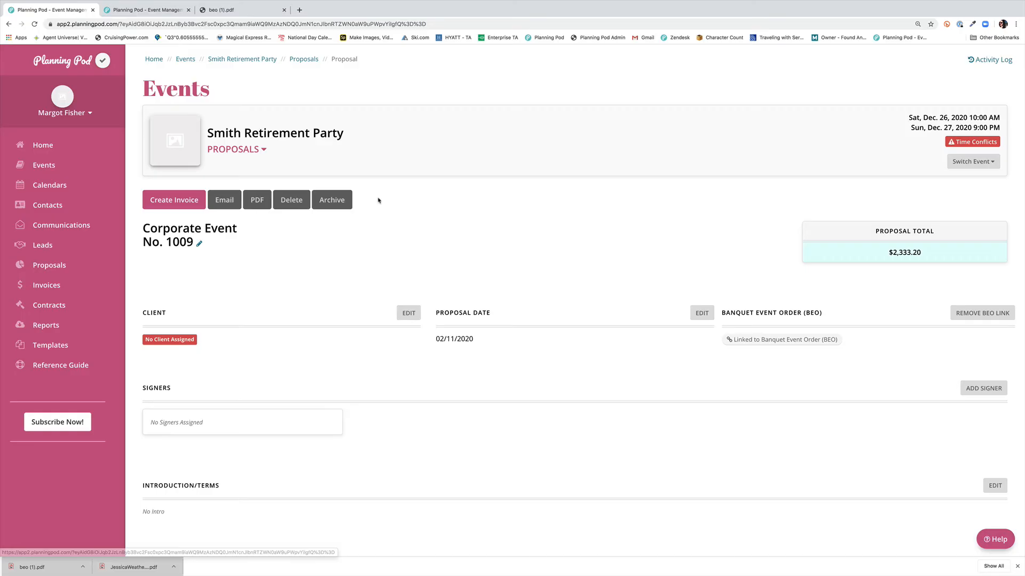
Step: Import a floorplan template into the event, open the Outdoor reception Space floorplan and link it to the BEO
click(247, 60)
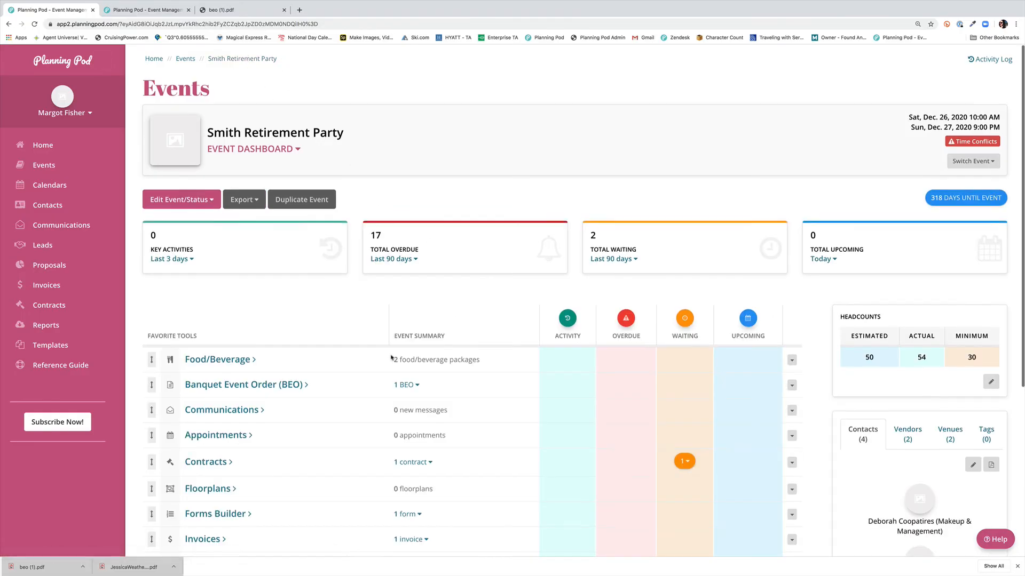
scroll(208, 358, down, 3)
click(208, 356)
click(256, 202)
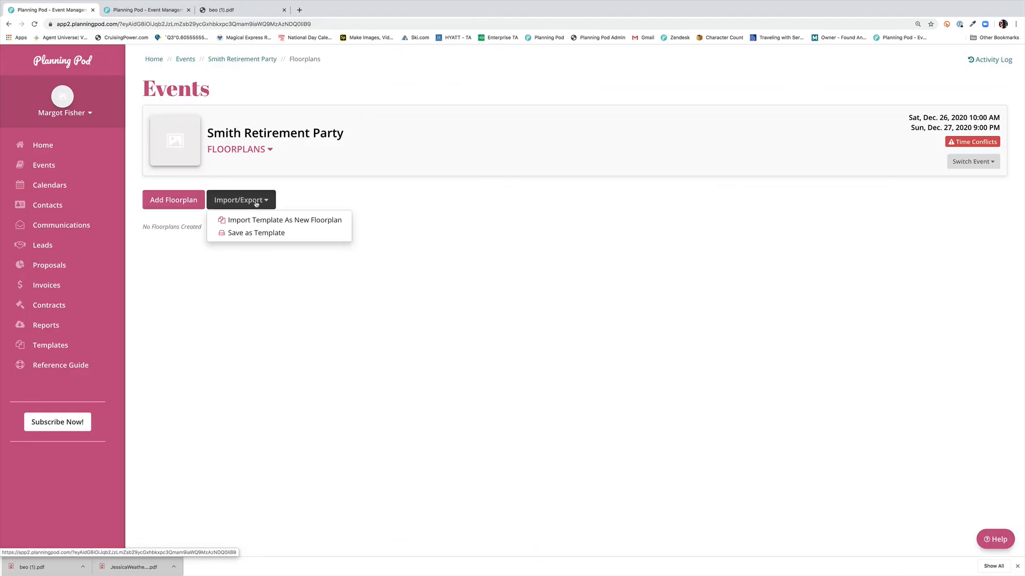
click(285, 220)
click(592, 159)
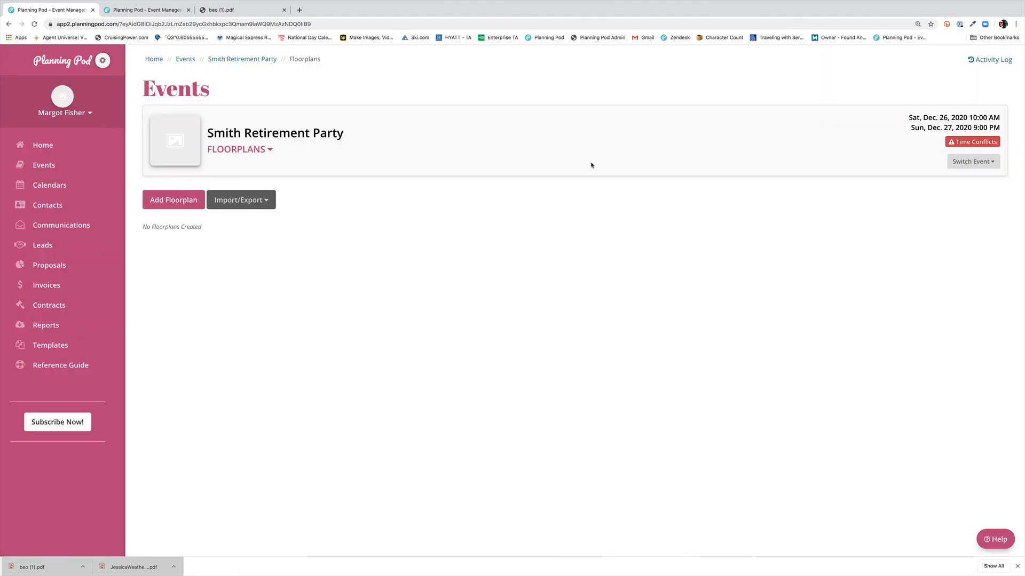
click(289, 209)
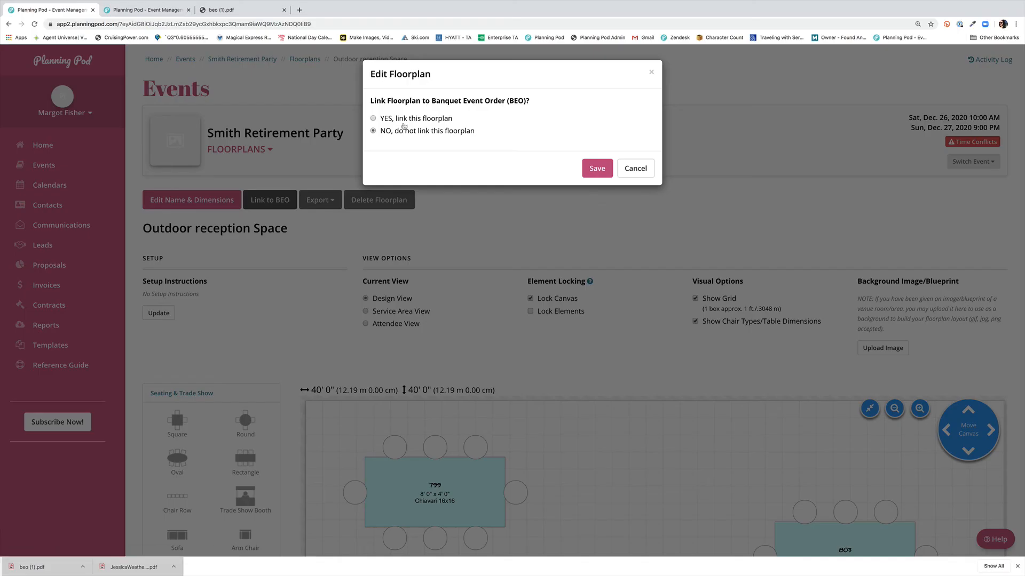
click(406, 120)
click(597, 169)
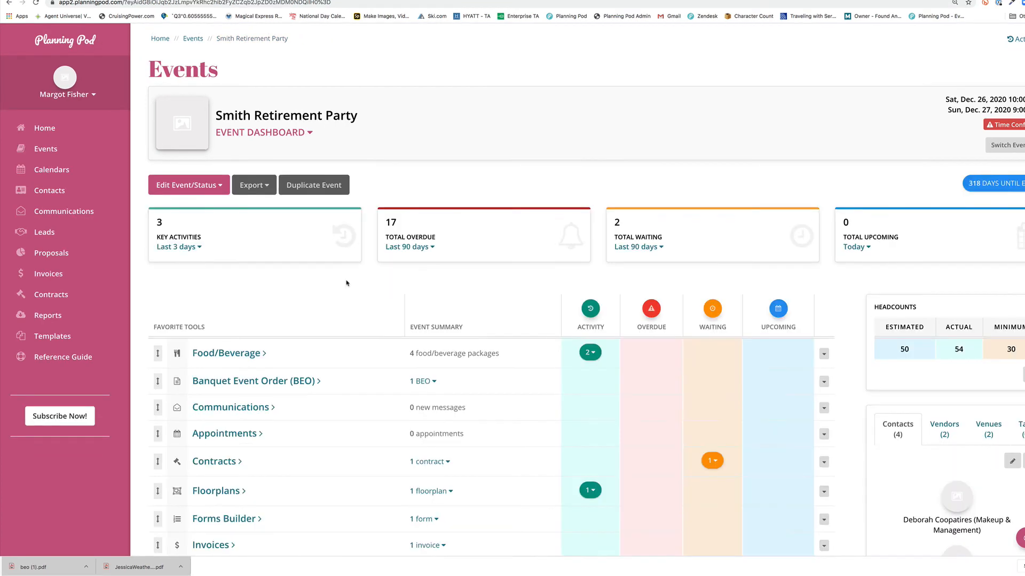
Step: Open the Tea and coffee beverage package and link it to the BEO
click(233, 248)
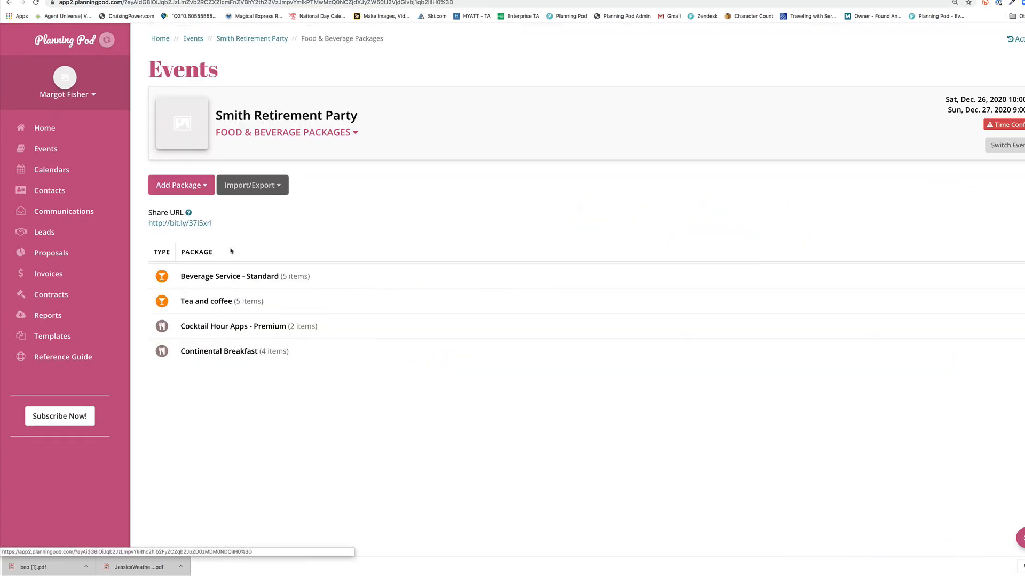
click(348, 300)
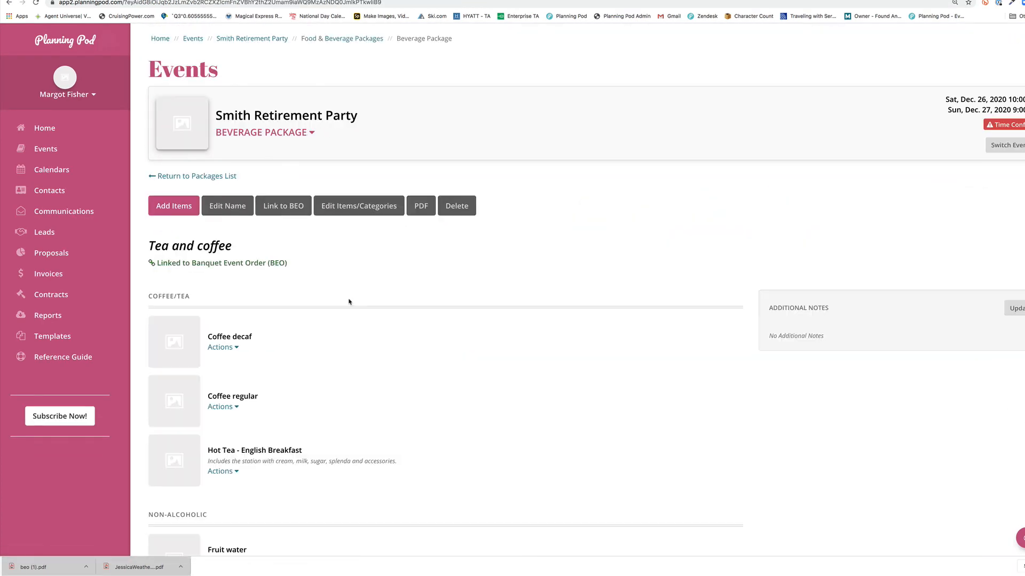
click(290, 210)
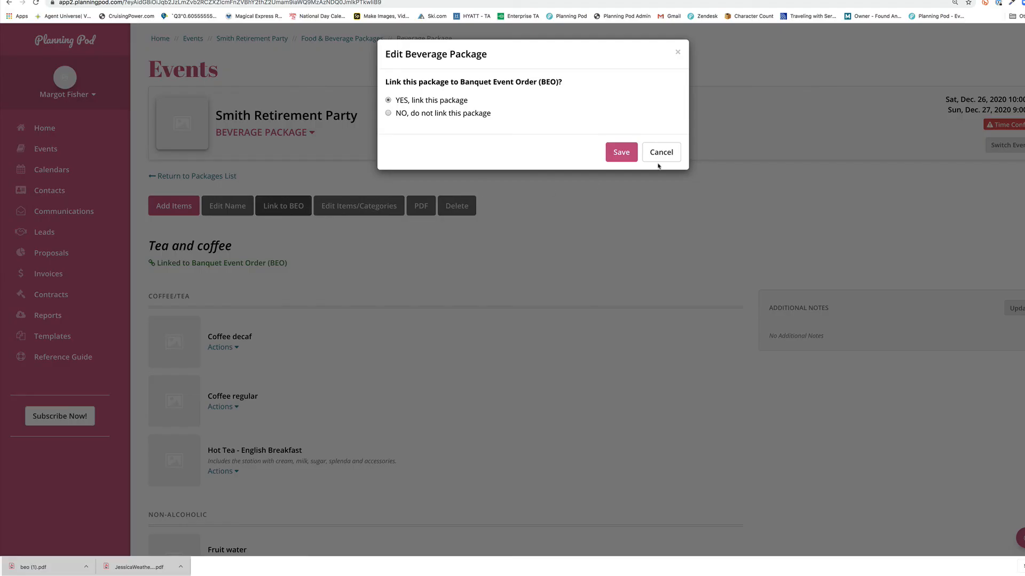
click(620, 153)
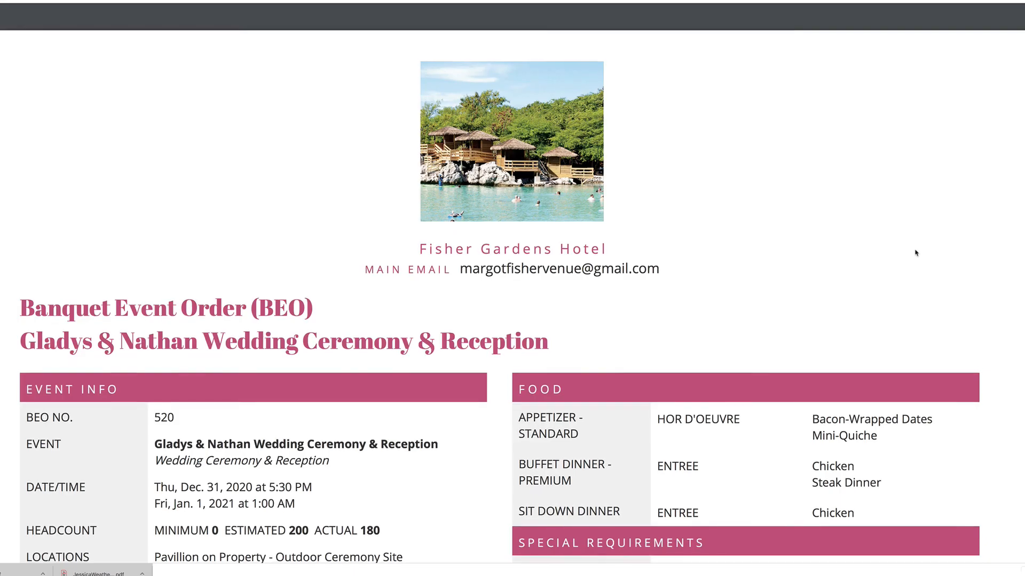
Step: Scroll through the finished BEO document to review its sections
scroll(916, 253, down, 2)
scroll(916, 253, down, 4)
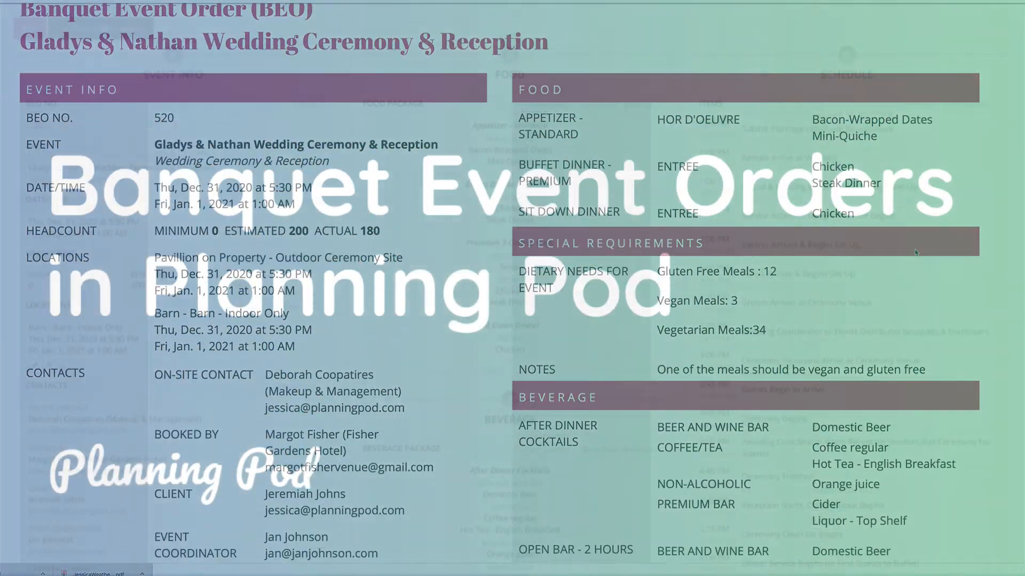
scroll(916, 253, down, 1)
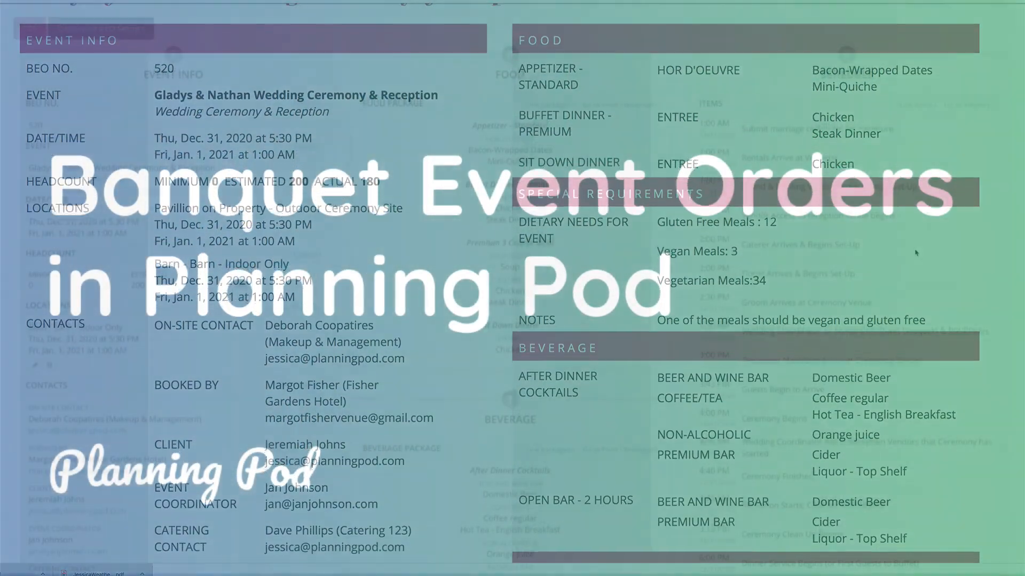
scroll(916, 253, down, 1)
scroll(746, 289, down, 5)
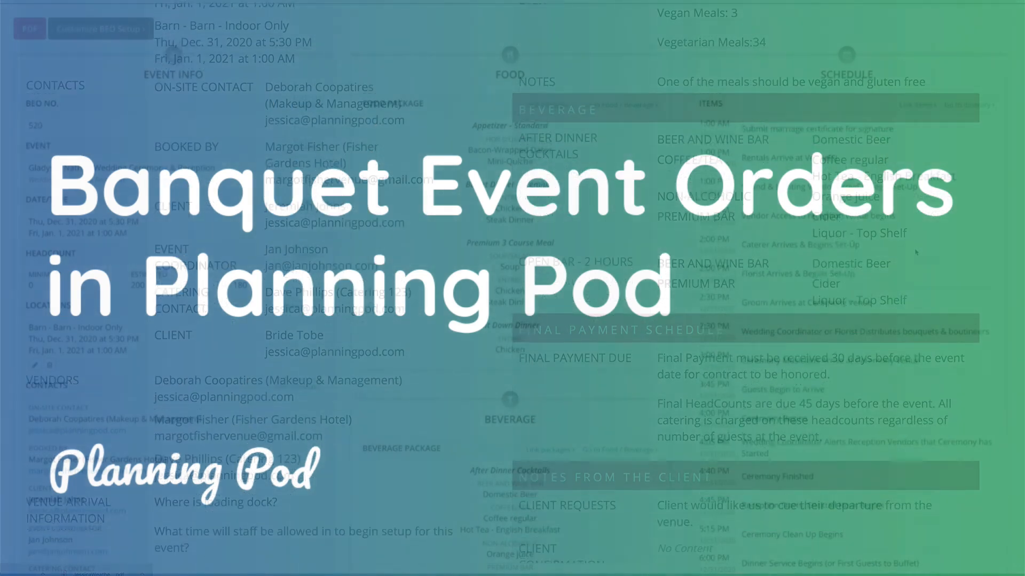